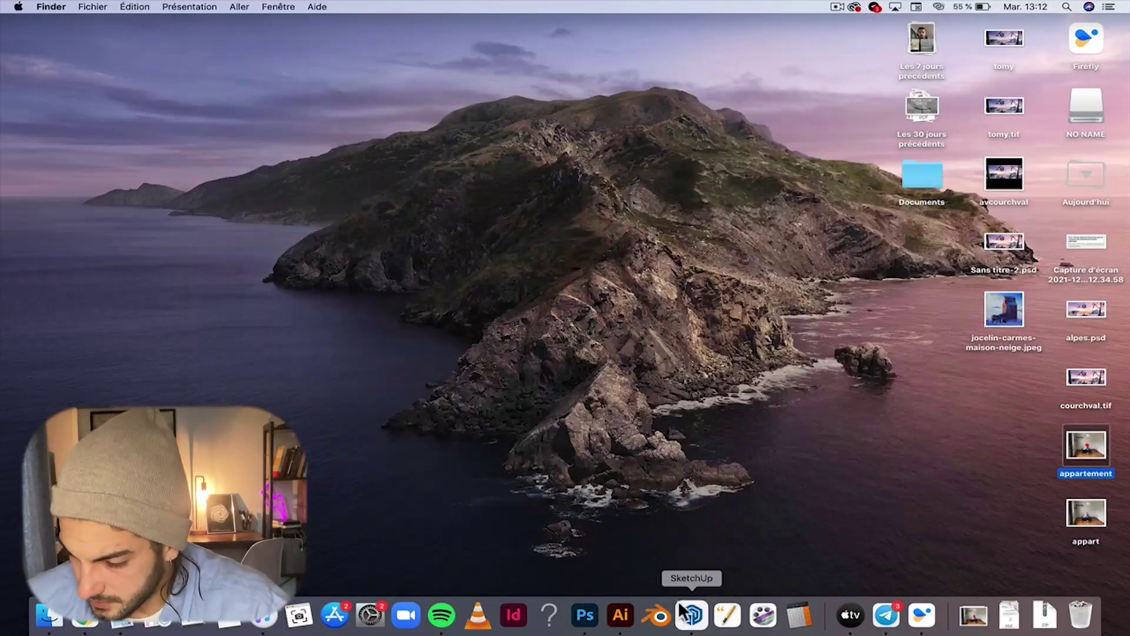
# Step: Bring SketchUp Pro 2021 to the front from the Dock
pyautogui.click(692, 614)
# Step: Create a new untitled model from the Simple Mètres template
pyautogui.click(102, 7)
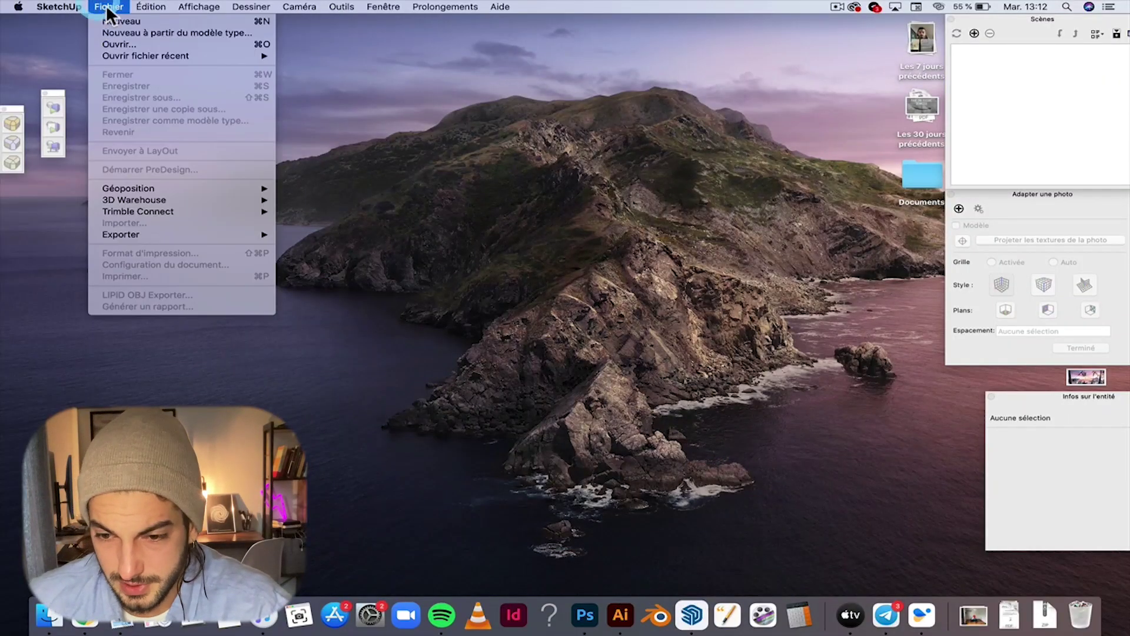
pyautogui.click(171, 33)
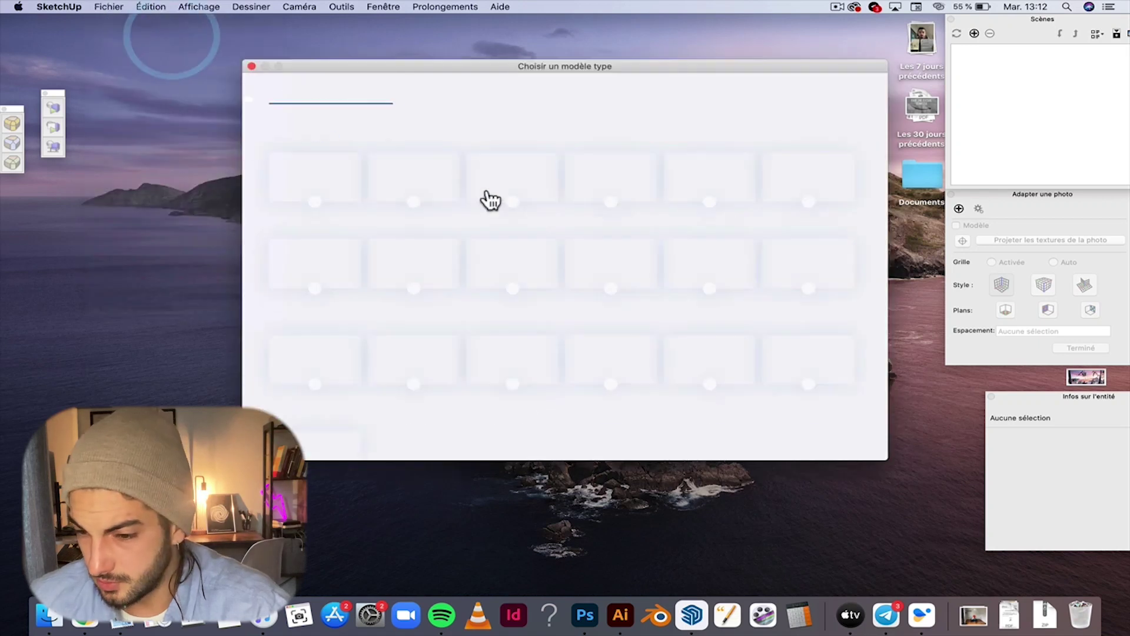
pyautogui.click(400, 181)
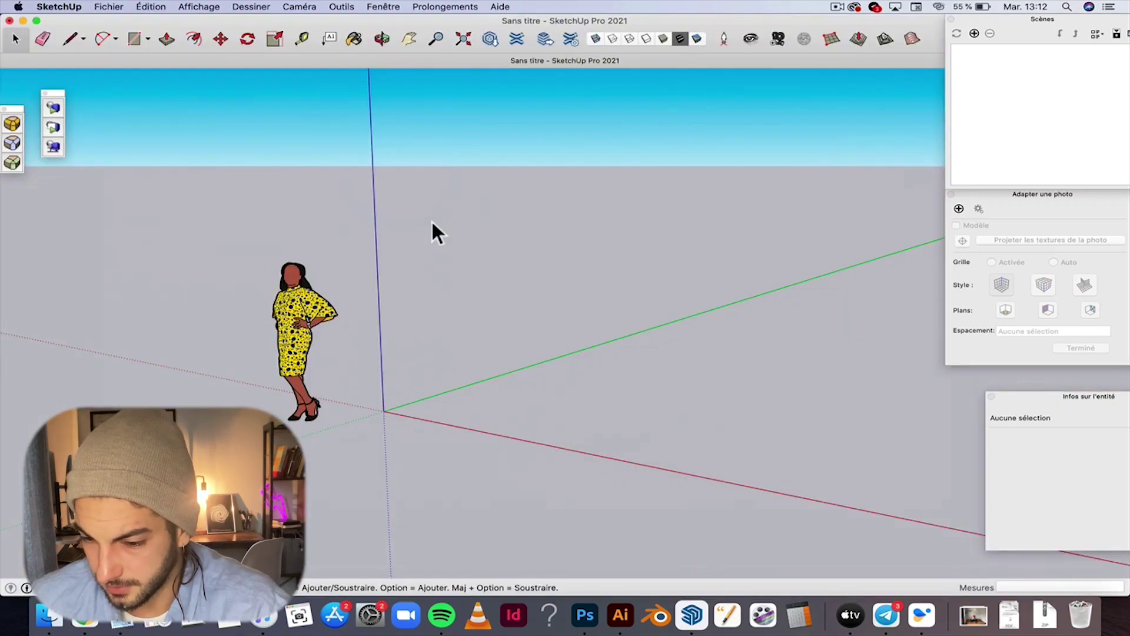
pyautogui.click(113, 7)
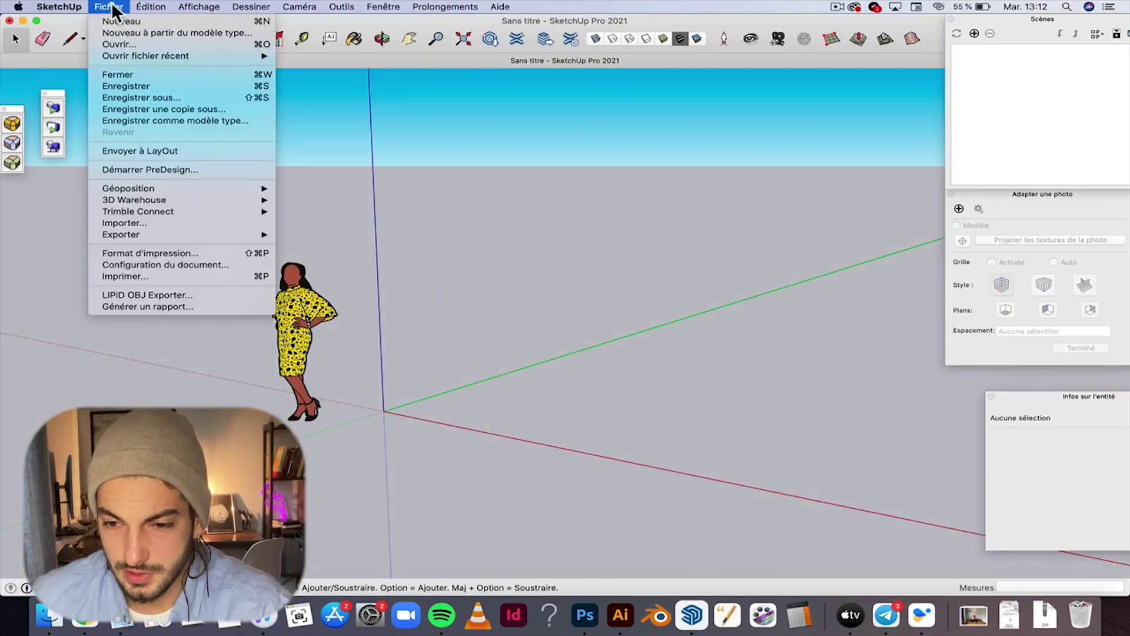
# Step: Import appartement.jpeg using 'Utiliser comme nouvelle photo adaptée'
pyautogui.click(124, 223)
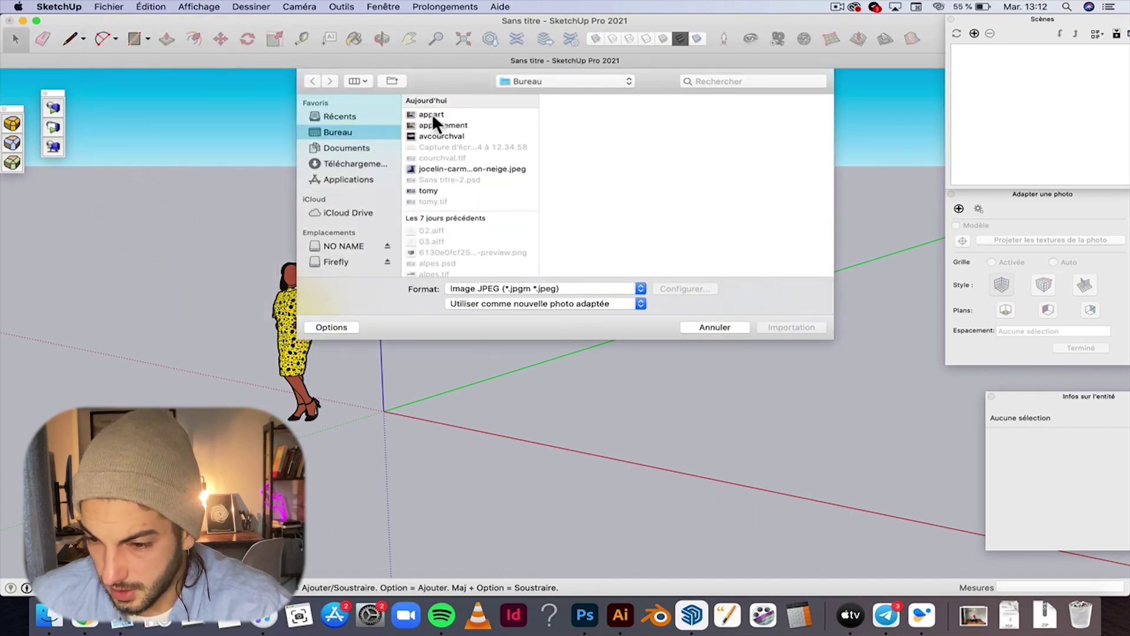
pyautogui.click(429, 123)
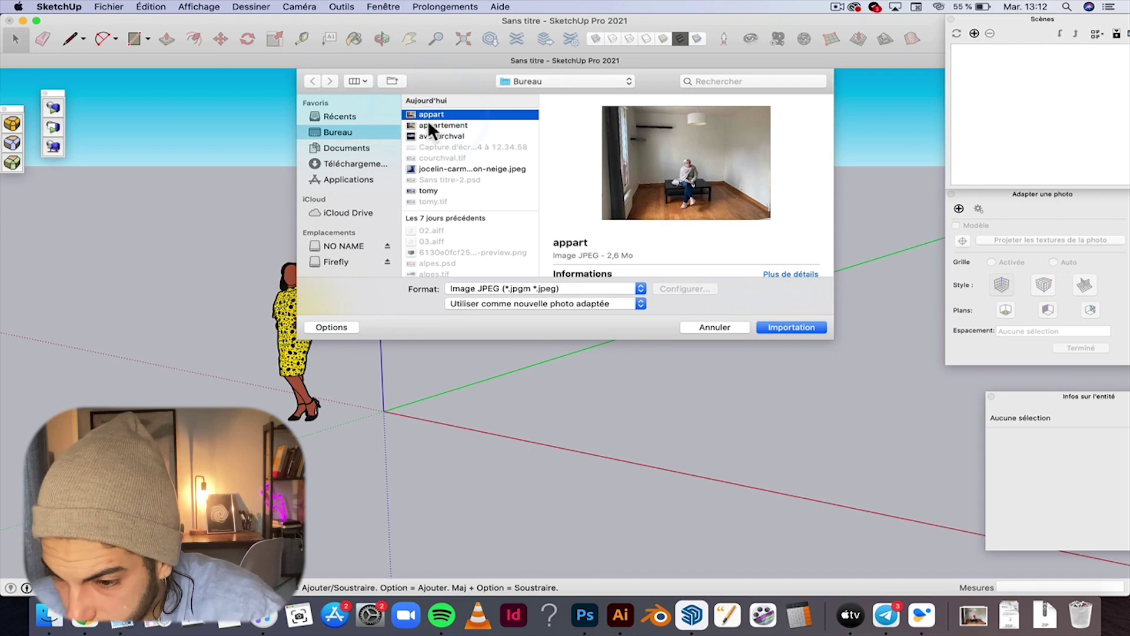
pyautogui.click(581, 303)
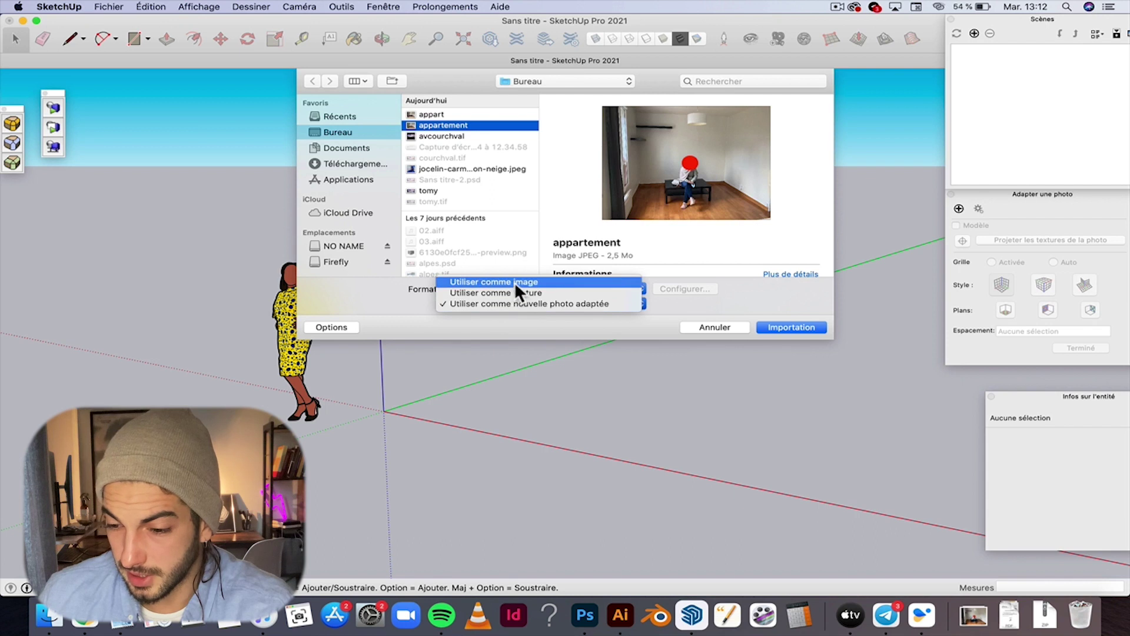
pyautogui.click(784, 323)
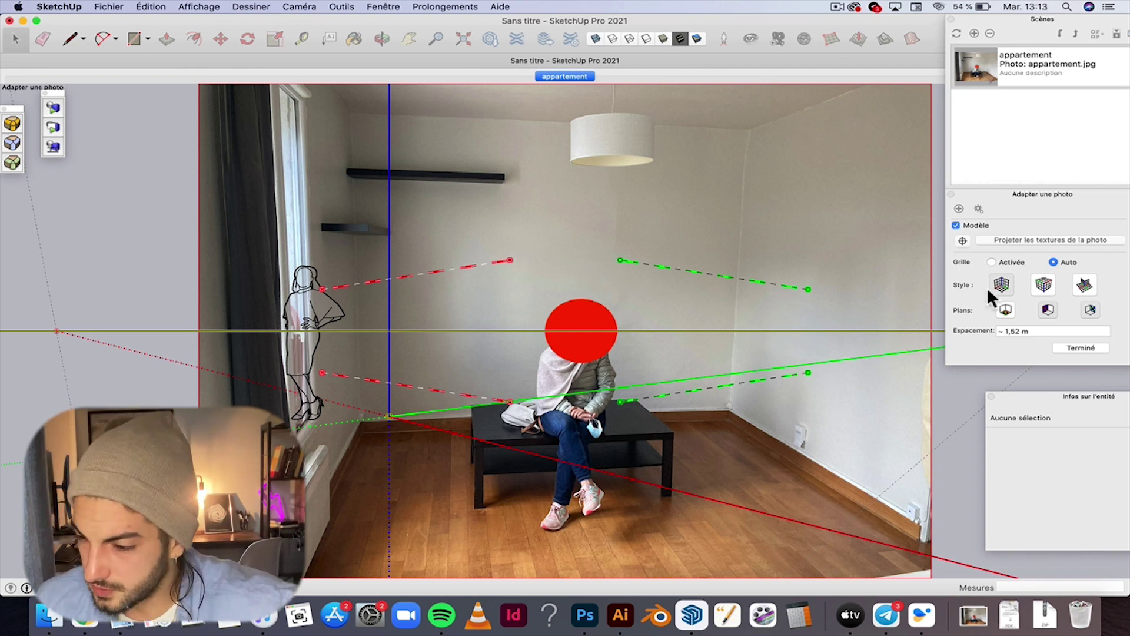
# Step: Move the axis origin to the photo's back-right floor corner
pyautogui.click(993, 261)
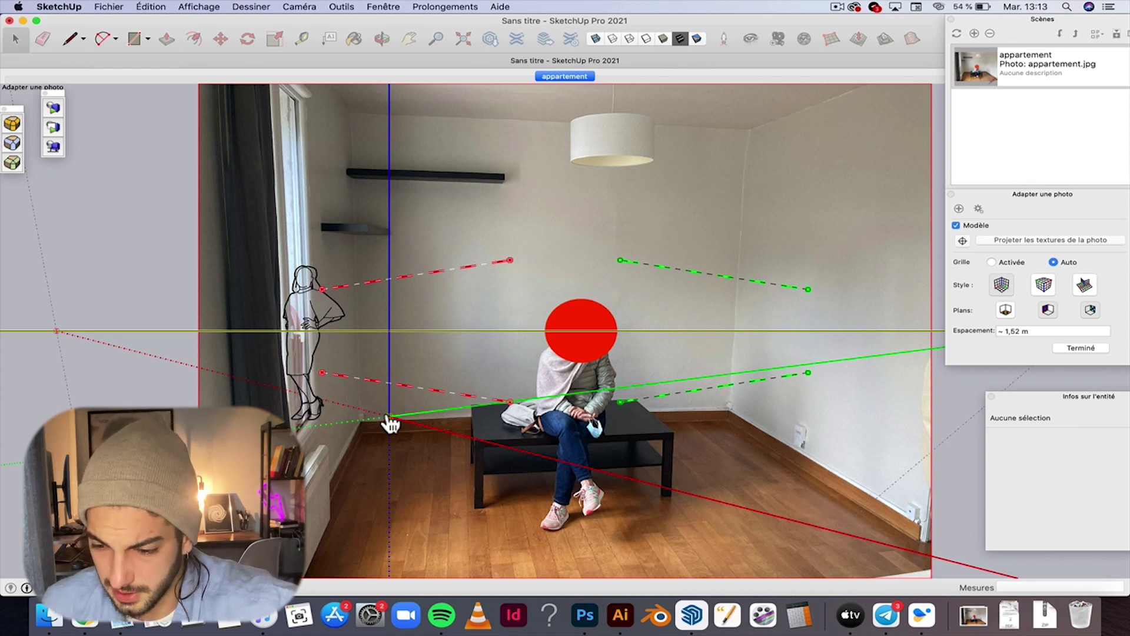
pyautogui.moveTo(390, 423); pyautogui.dragTo(727, 424)
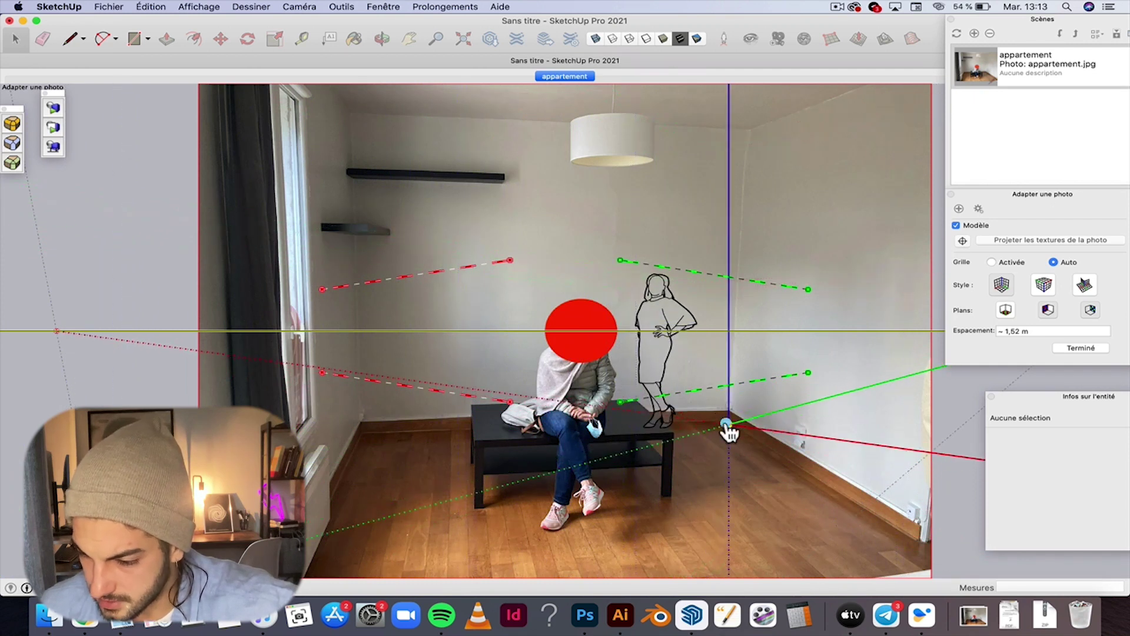
pyautogui.scroll(-2, 726, 422)
pyautogui.scroll(5, 727, 423)
pyautogui.scroll(2, 725, 415)
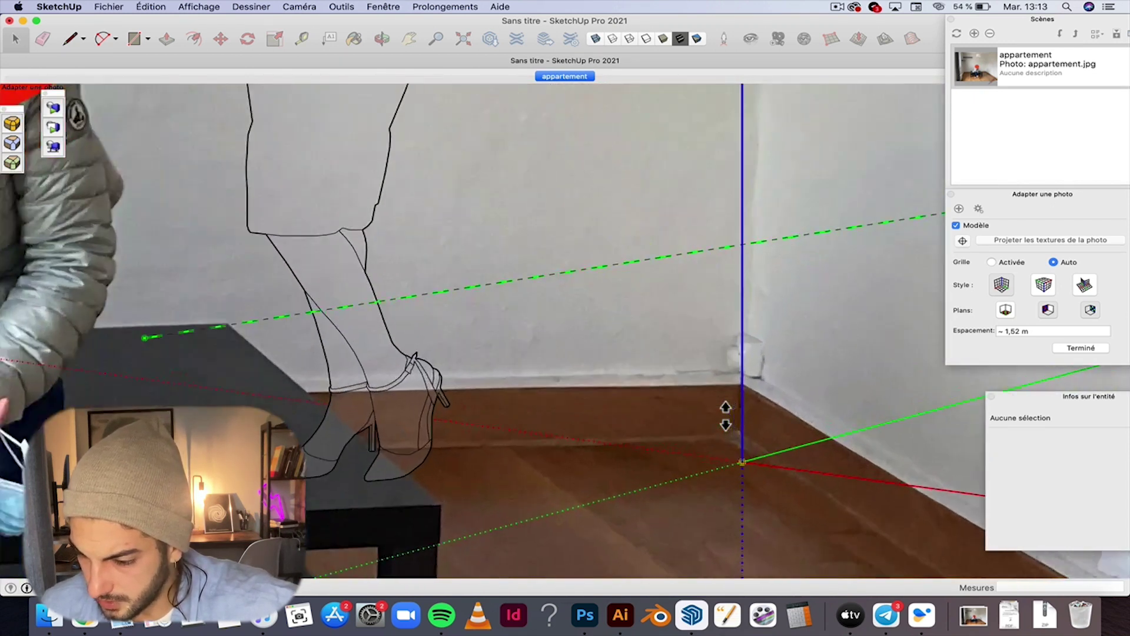
pyautogui.scroll(2, 739, 457)
# Step: Fine-tune the origin so it sits exactly in the floor corner
pyautogui.moveTo(749, 475); pyautogui.dragTo(740, 419)
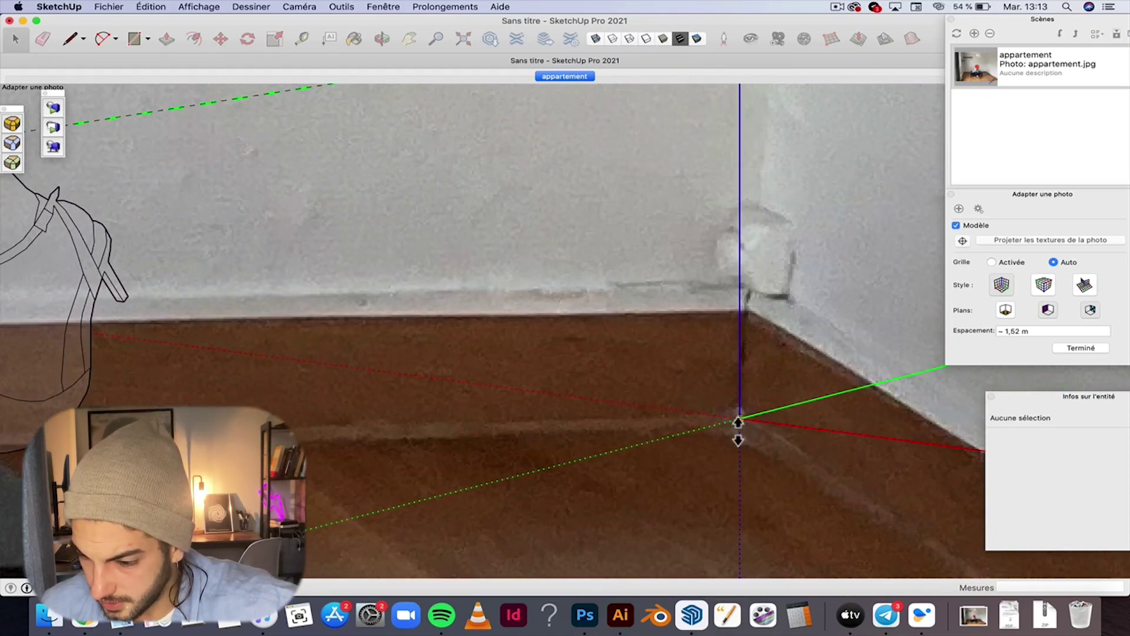
pyautogui.moveTo(741, 422); pyautogui.dragTo(747, 422)
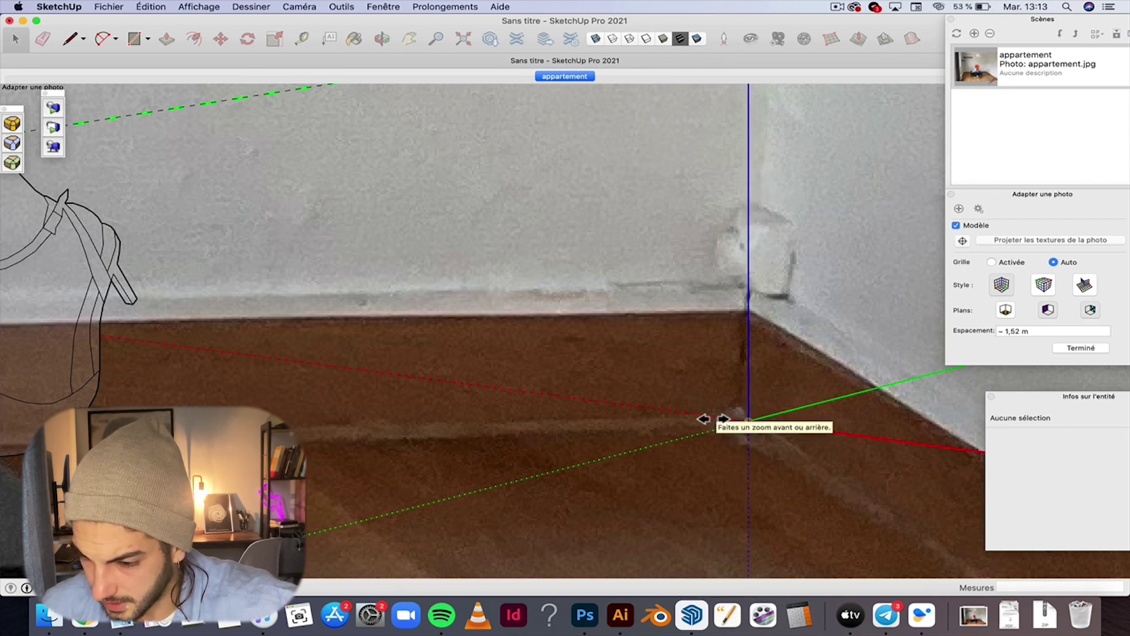
pyautogui.scroll(-2, 713, 419)
pyautogui.scroll(-3, 713, 419)
pyautogui.scroll(-3, 713, 419)
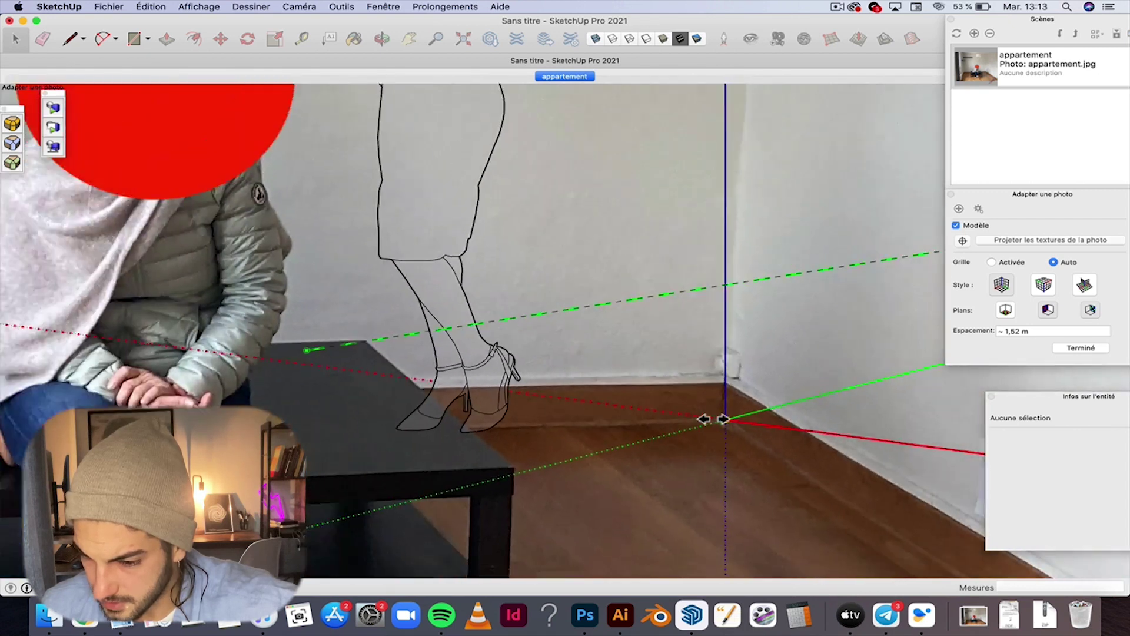
pyautogui.scroll(-3, 713, 419)
pyautogui.scroll(-2, 713, 419)
pyautogui.scroll(-2, 713, 419)
pyautogui.scroll(-2, 714, 419)
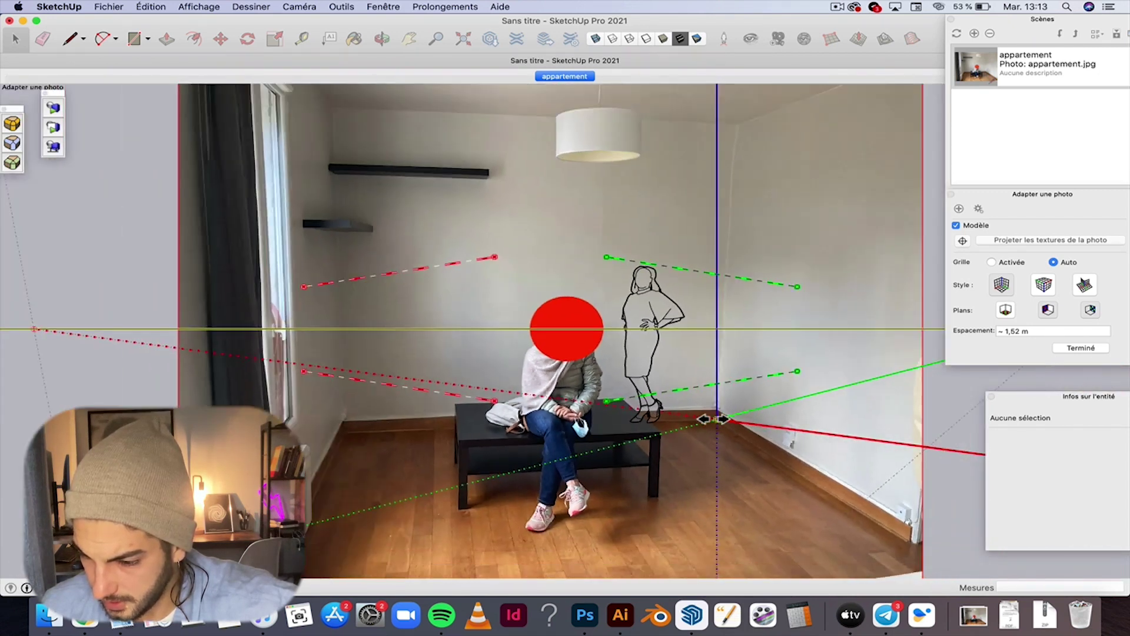
pyautogui.scroll(-2, 713, 419)
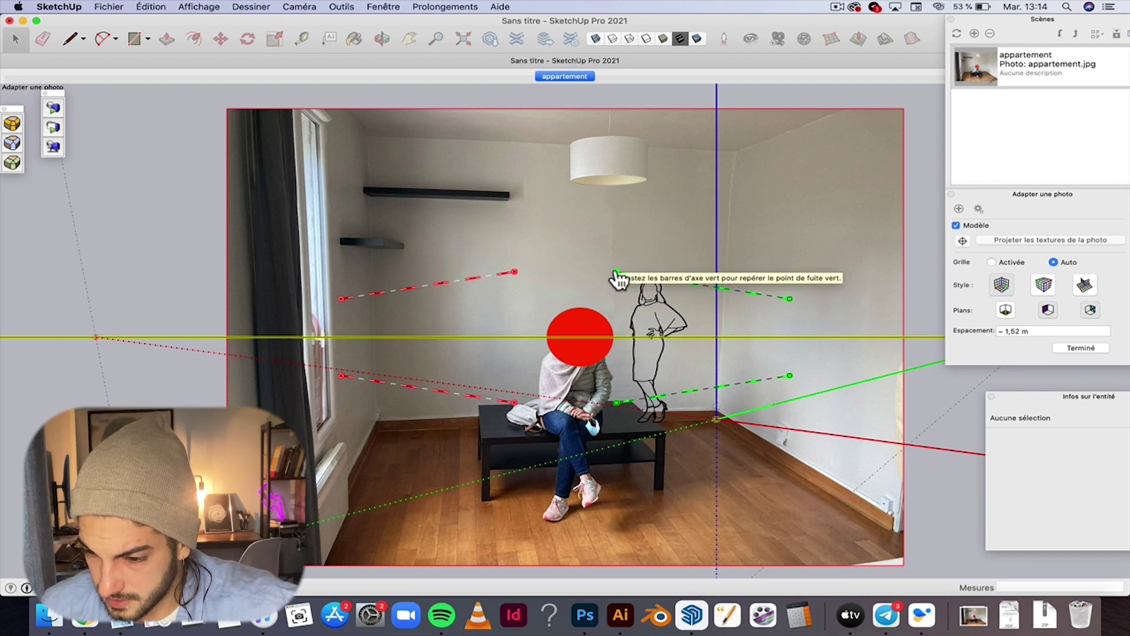
# Step: Raise both ends of the upper green bar to the back wall's ceiling line
pyautogui.moveTo(616, 274); pyautogui.dragTo(370, 139)
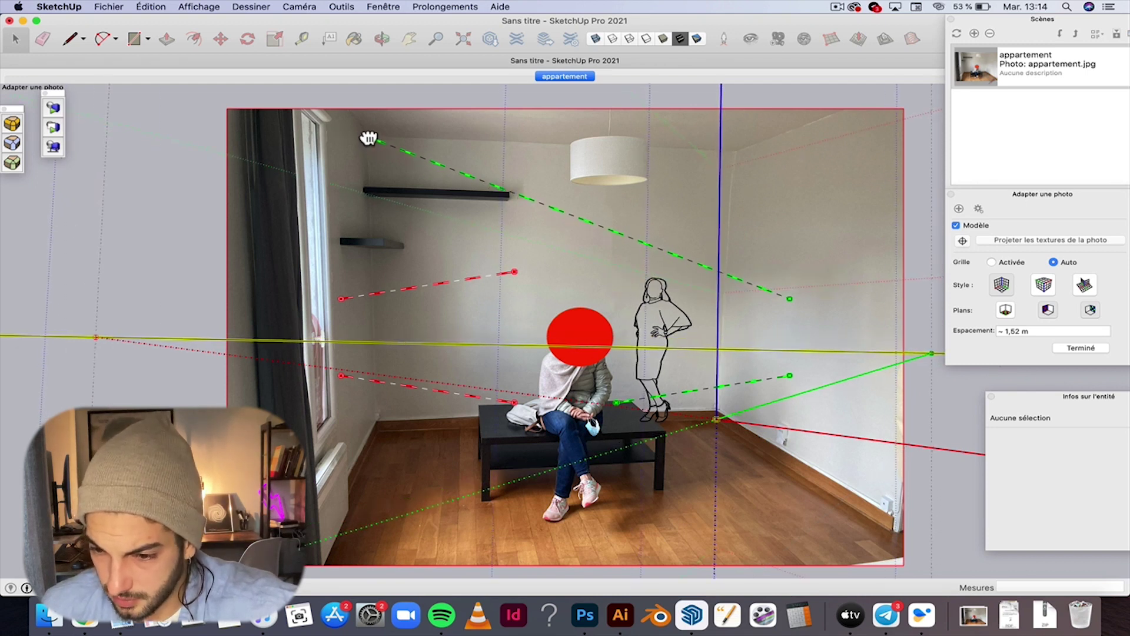
pyautogui.moveTo(788, 299); pyautogui.dragTo(737, 152)
pyautogui.scroll(-4, 739, 158)
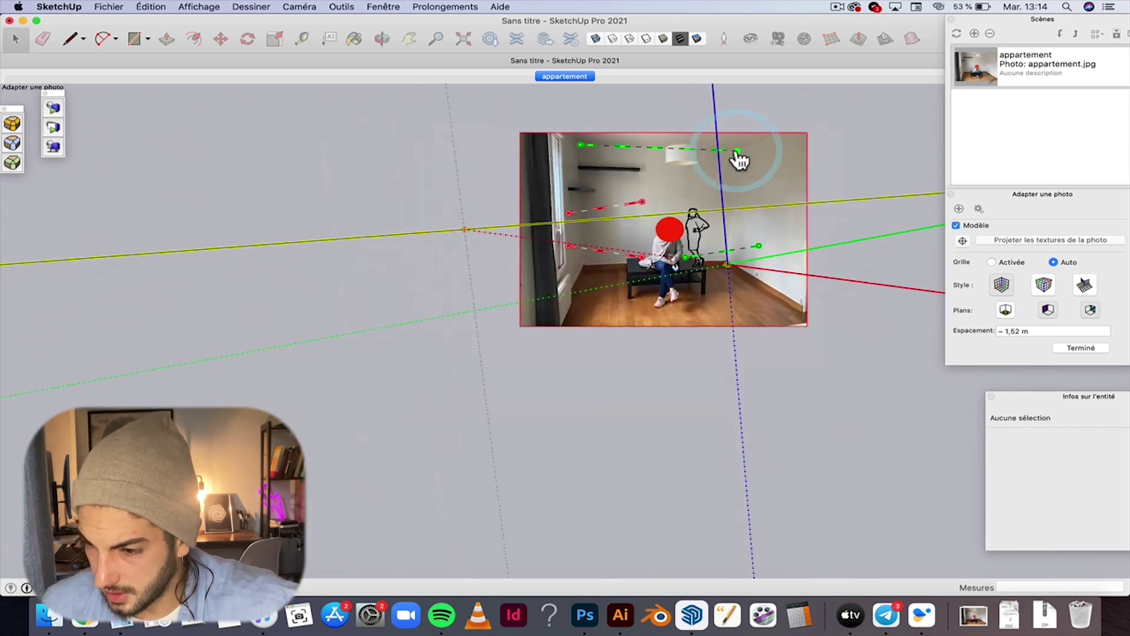
pyautogui.scroll(5, 740, 159)
pyautogui.scroll(5, 739, 158)
pyautogui.scroll(5, 747, 167)
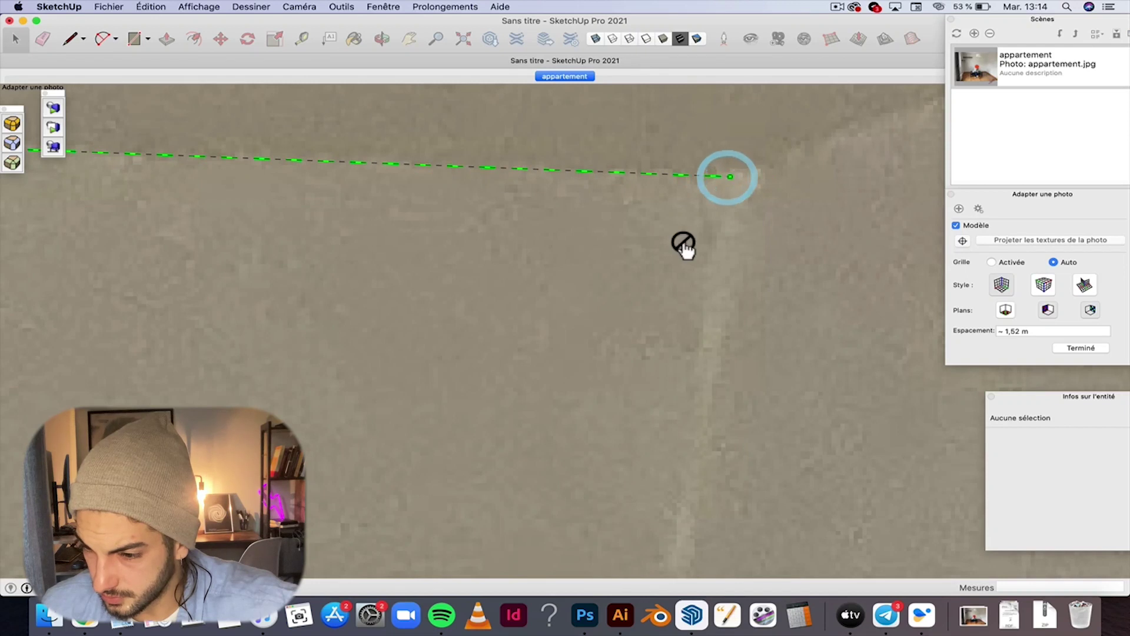
pyautogui.scroll(-2, 681, 245)
pyautogui.scroll(-3, 681, 245)
pyautogui.scroll(-4, 677, 247)
pyautogui.scroll(-4, 675, 250)
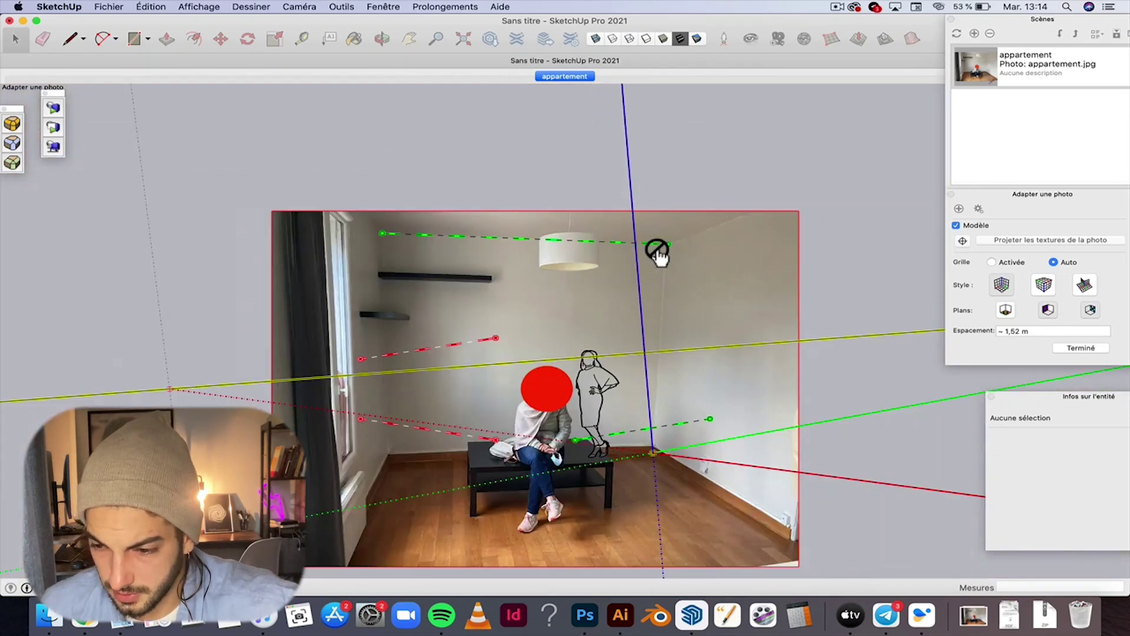
pyautogui.scroll(5, 365, 229)
pyautogui.scroll(3, 444, 282)
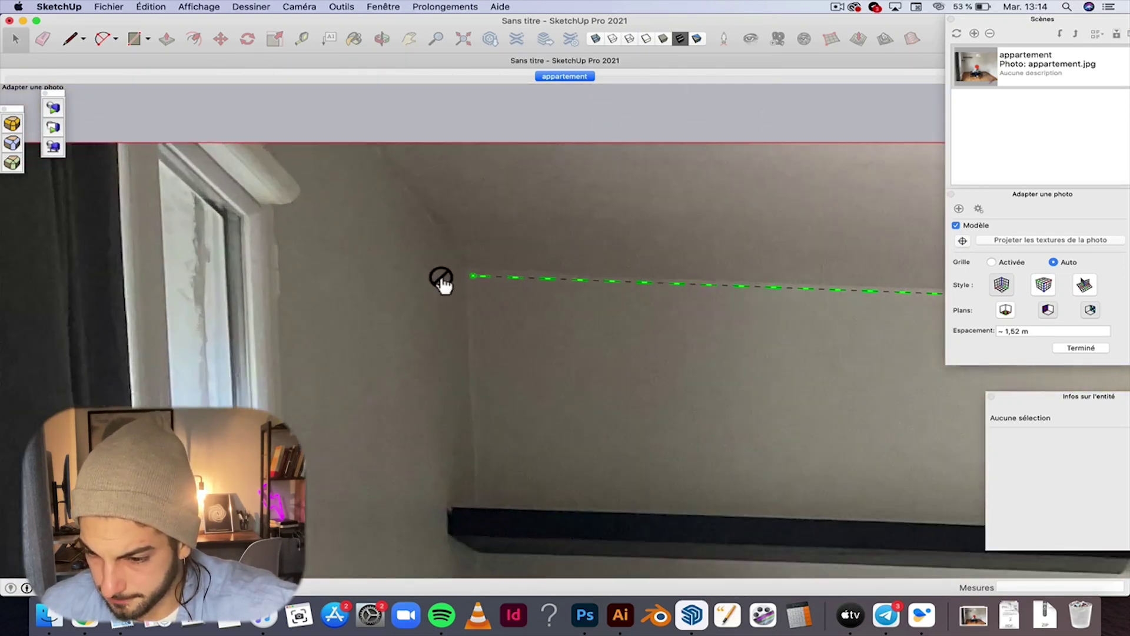
pyautogui.scroll(5, 549, 274)
# Step: Fine-tune the upper green bar's left end onto the ceiling edge
pyautogui.moveTo(562, 268); pyautogui.dragTo(540, 247)
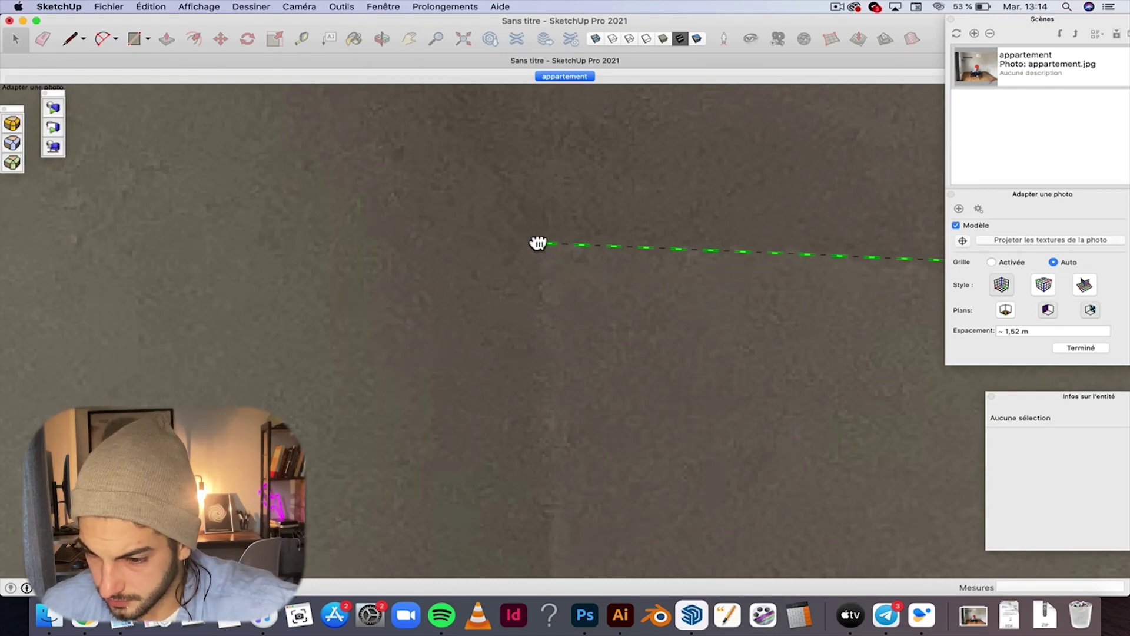
pyautogui.scroll(-5, 619, 323)
pyautogui.scroll(-2, 619, 322)
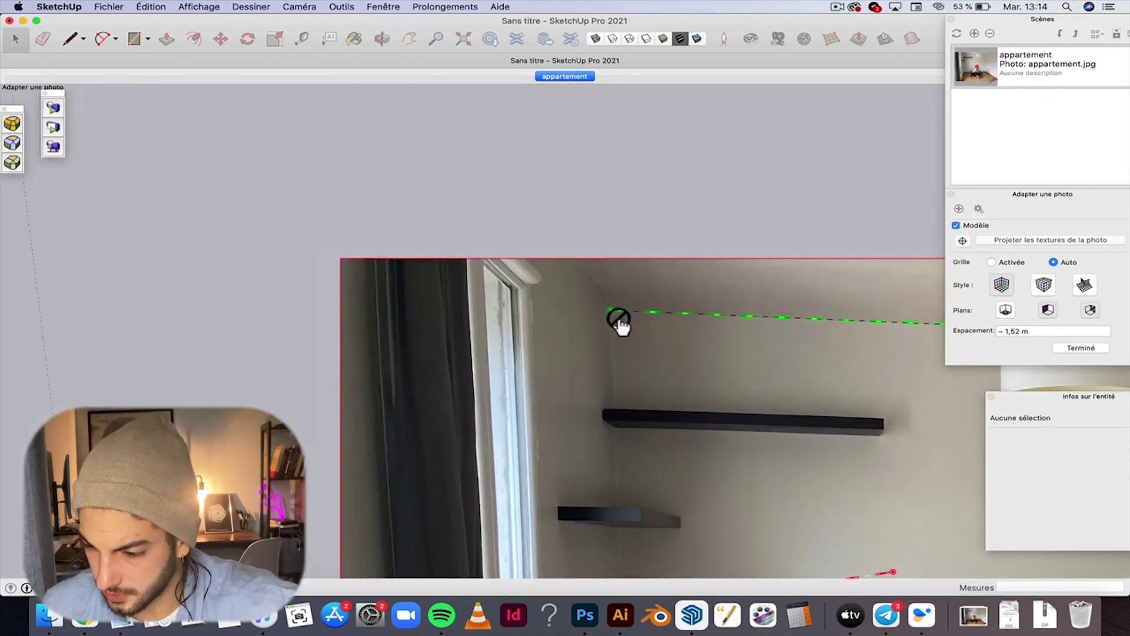
pyautogui.scroll(-2, 619, 322)
pyautogui.scroll(-2, 642, 347)
pyautogui.scroll(-1, 740, 436)
pyautogui.scroll(5, 739, 436)
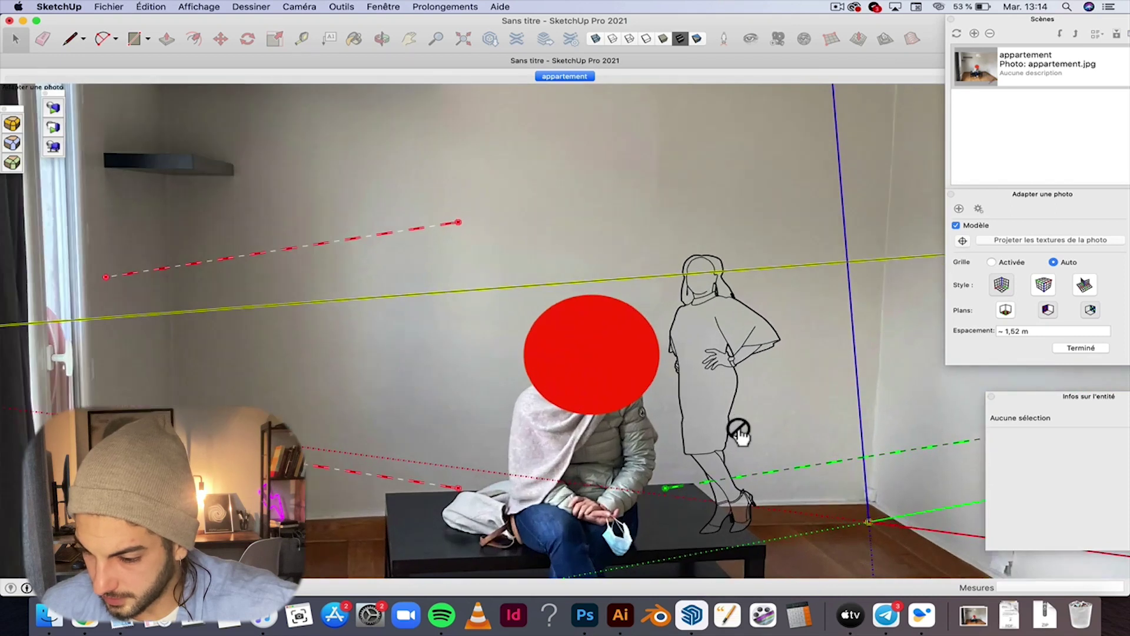
# Step: Realign the lower green bar along the back wall's baseboard
pyautogui.rightClick(709, 380)
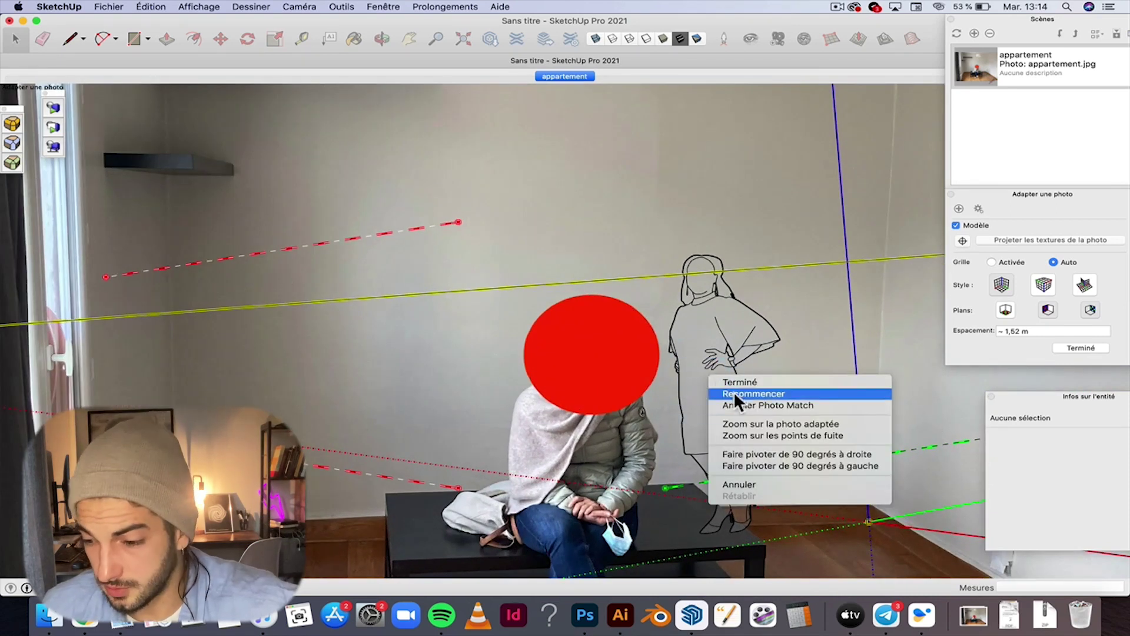
pyautogui.click(602, 340)
pyautogui.moveTo(665, 489)
pyautogui.mouseDown()
pyautogui.moveTo(536, 466)
pyautogui.moveTo(316, 526)
pyautogui.moveTo(313, 508)
pyautogui.mouseUp()
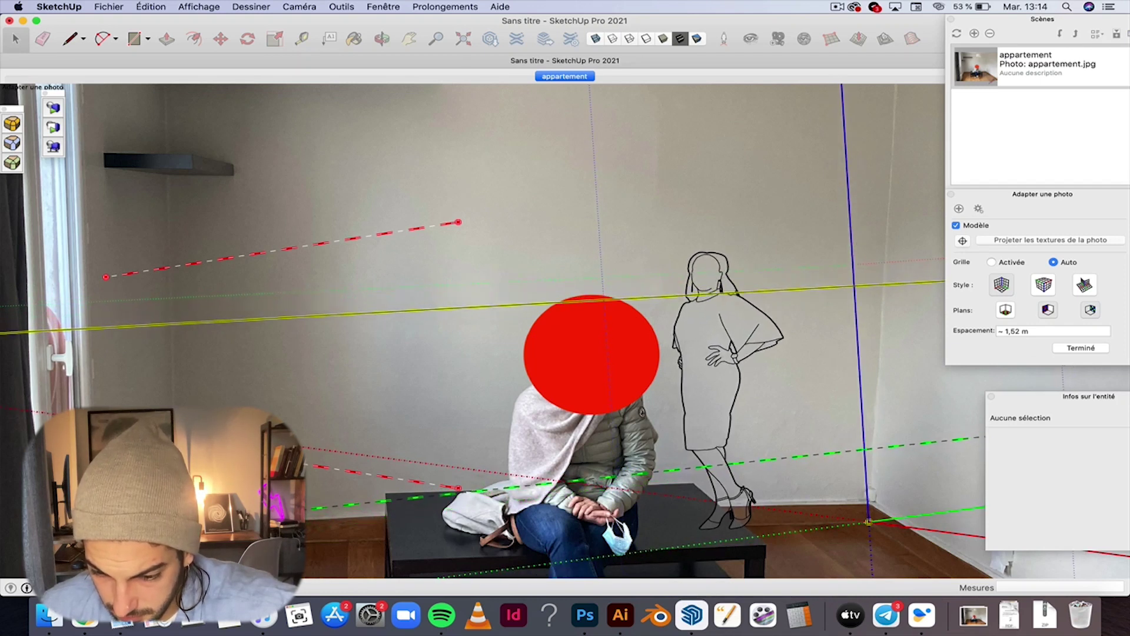
pyautogui.scroll(-3, 313, 507)
pyautogui.scroll(5, 312, 507)
pyautogui.scroll(3, 312, 508)
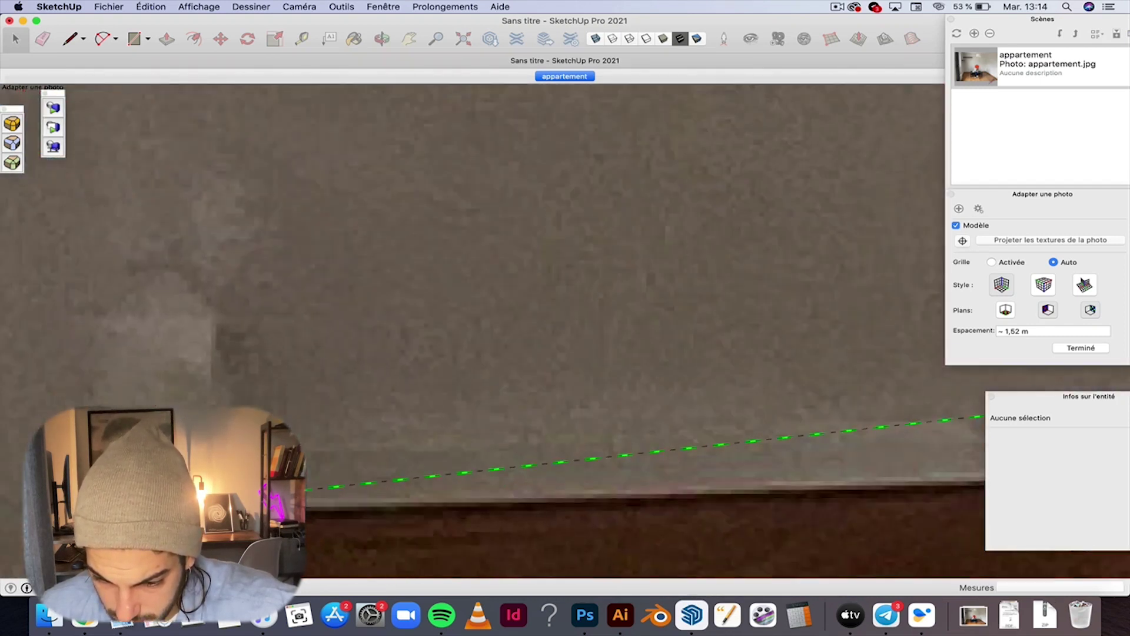
pyautogui.scroll(1, 313, 507)
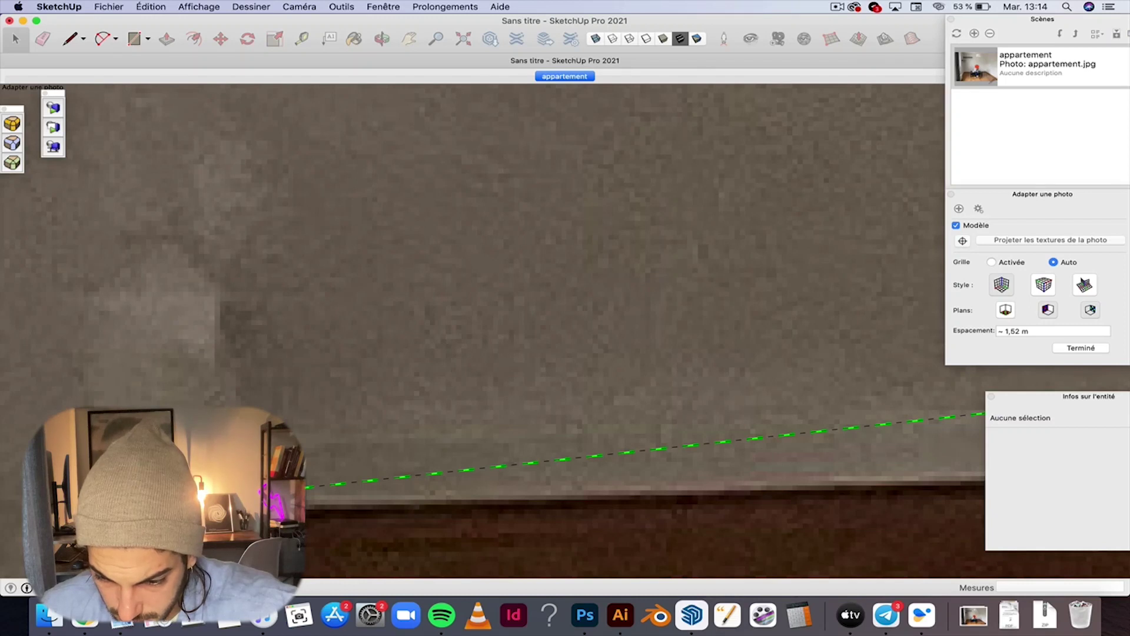
pyautogui.scroll(-3, 311, 497)
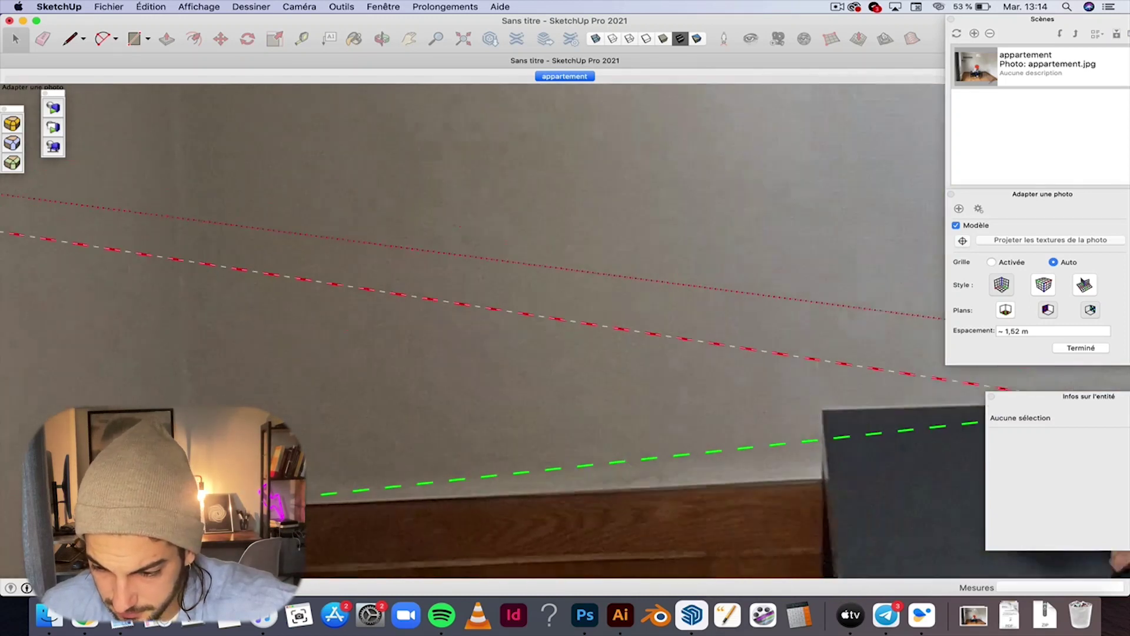
pyautogui.scroll(-3, 311, 498)
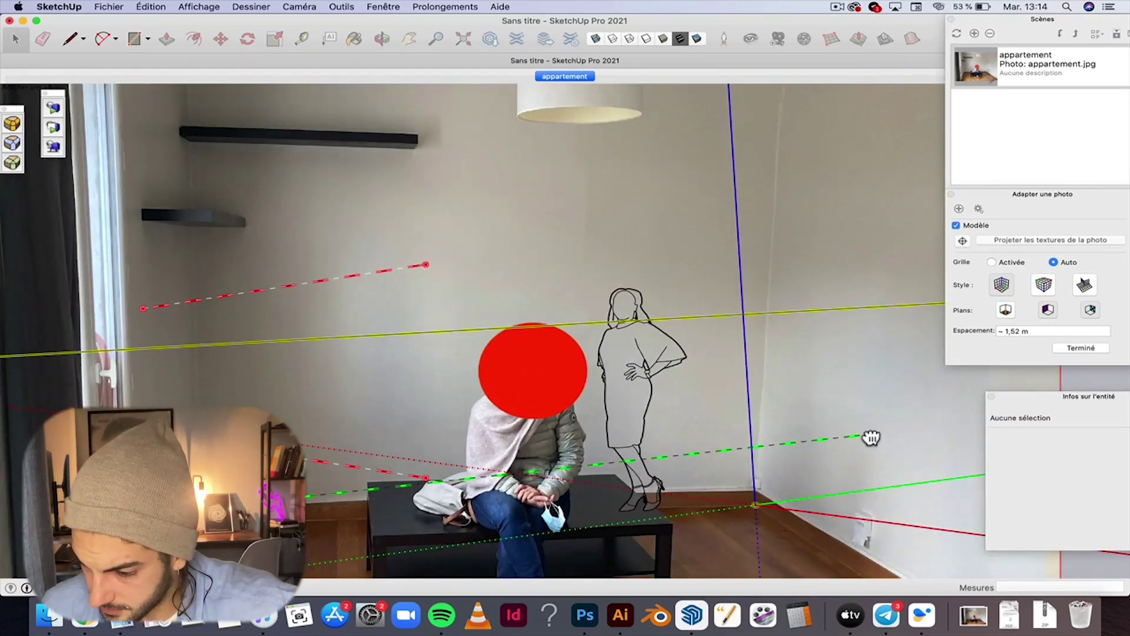
# Step: Bring the lower green bar's end to the origin and lower the origin onto the floor line
pyautogui.moveTo(871, 438); pyautogui.dragTo(765, 488)
pyautogui.scroll(-3, 764, 494)
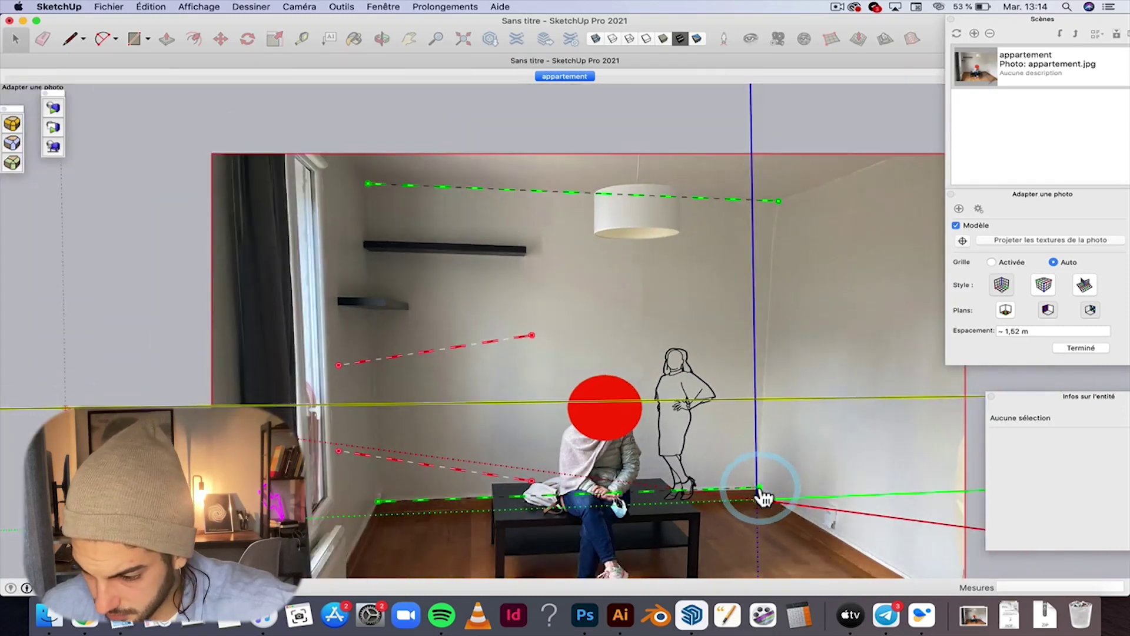
pyautogui.scroll(5, 764, 494)
pyautogui.scroll(2, 759, 492)
pyautogui.moveTo(723, 500); pyautogui.dragTo(722, 513)
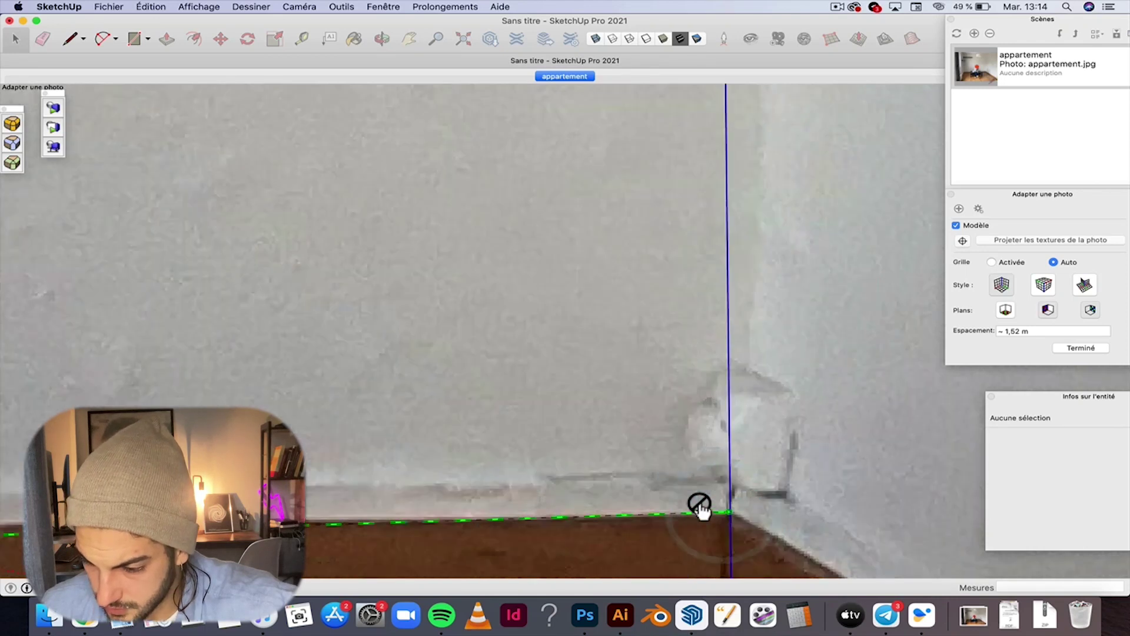
pyautogui.scroll(-4, 702, 506)
pyautogui.scroll(-3, 701, 509)
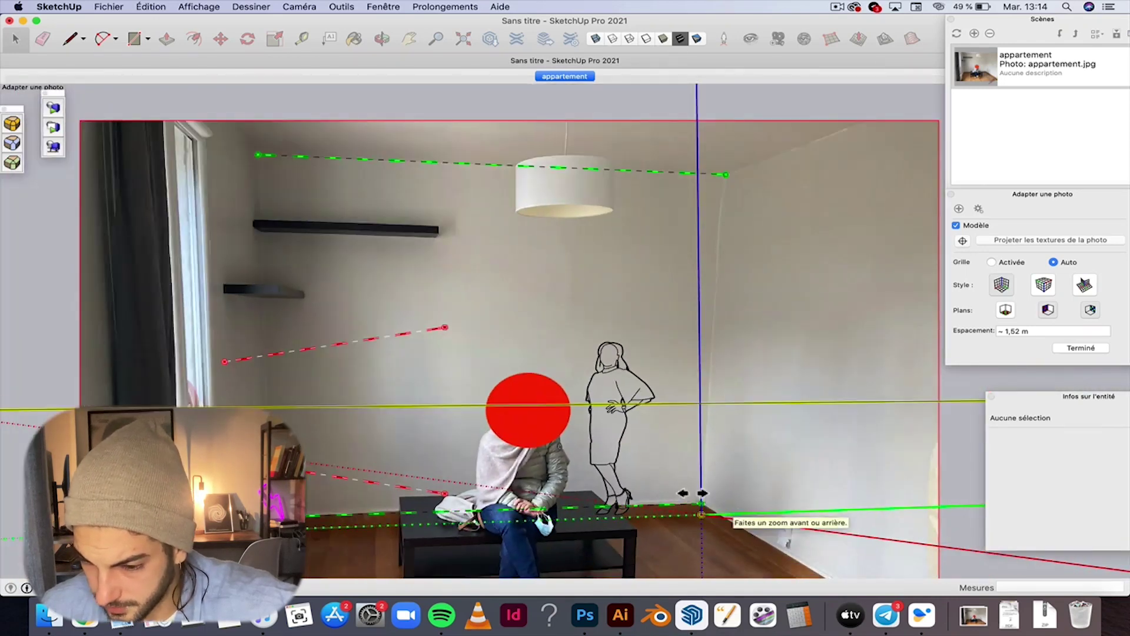
# Step: Stretch the upper red bar along the right wall's ceiling edge
pyautogui.moveTo(259, 352); pyautogui.dragTo(730, 182)
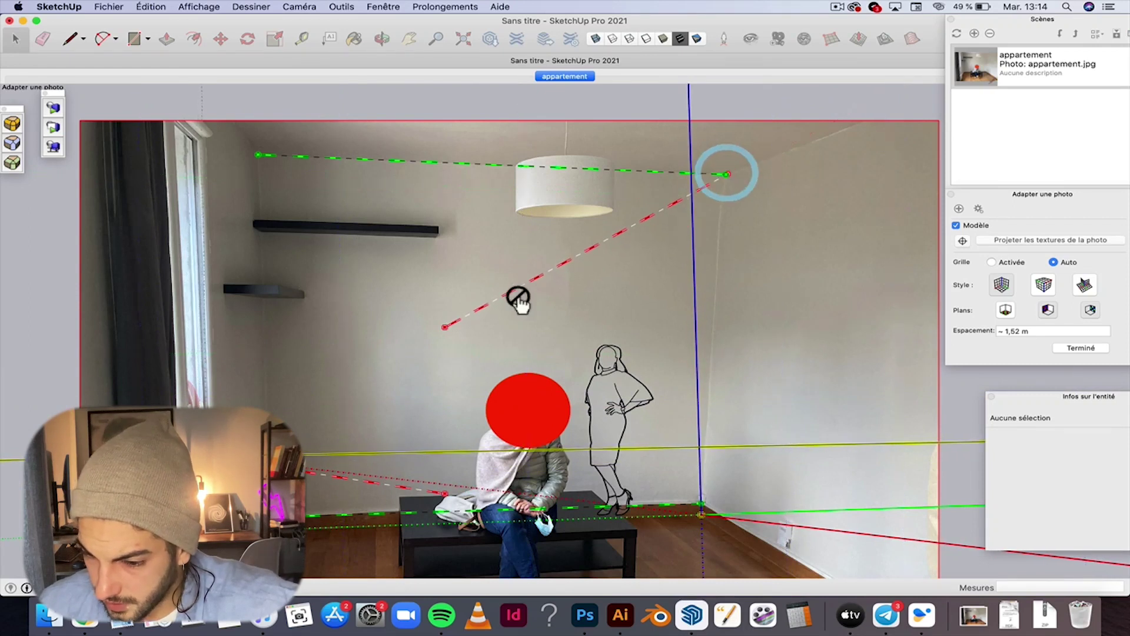
pyautogui.moveTo(445, 327); pyautogui.dragTo(860, 124)
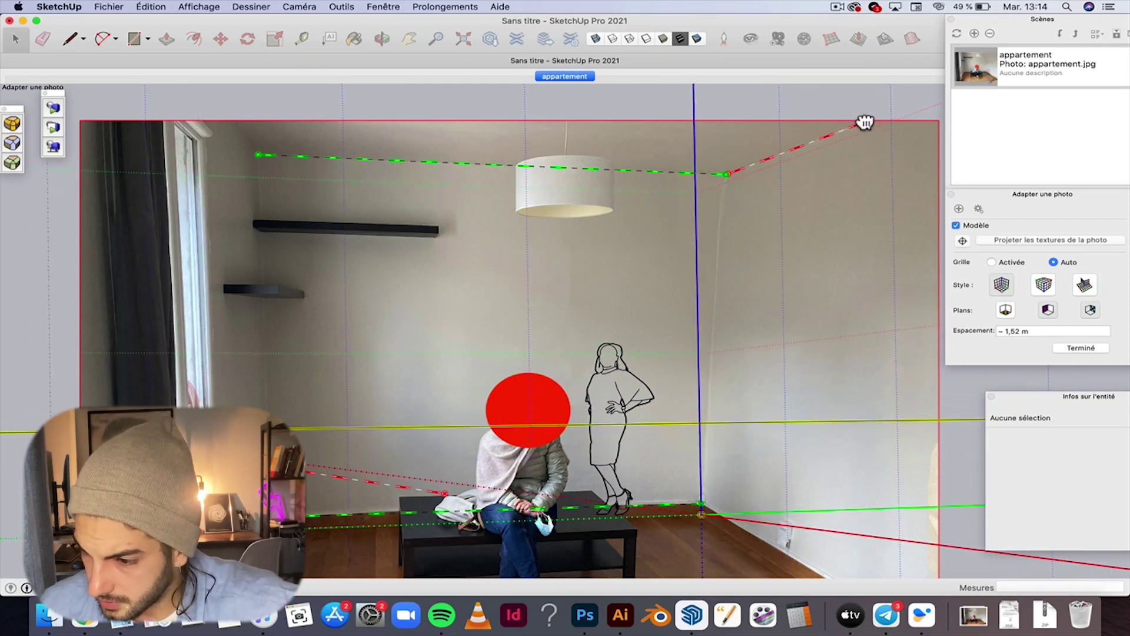
pyautogui.scroll(-2, 863, 123)
pyautogui.scroll(5, 865, 121)
pyautogui.scroll(2, 868, 123)
pyautogui.scroll(-3, 522, 297)
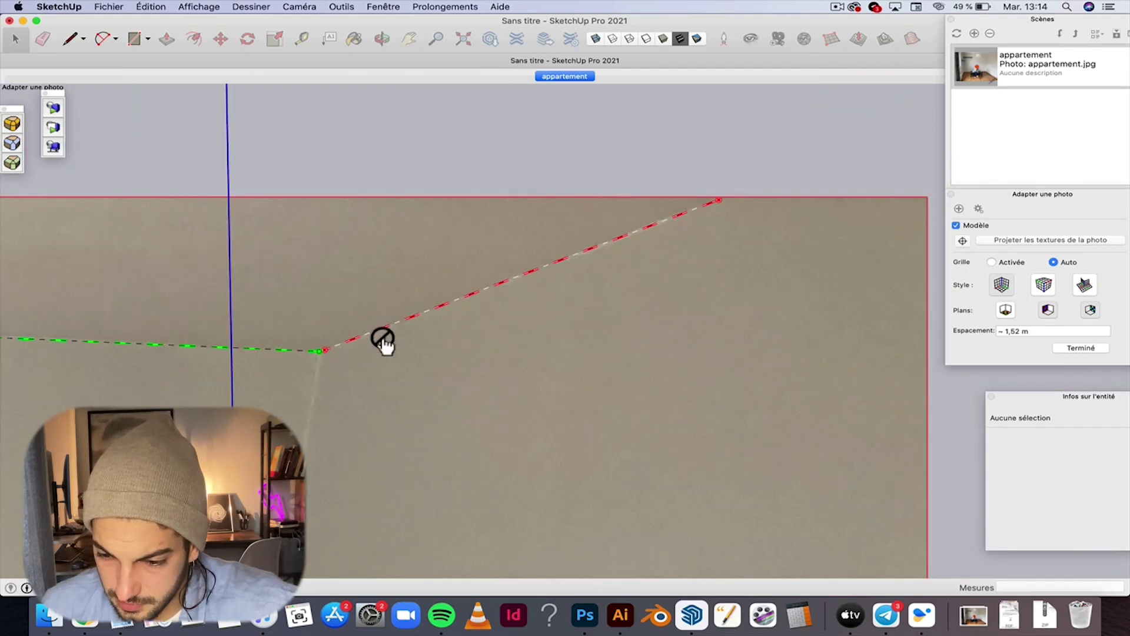
pyautogui.scroll(3, 296, 368)
# Step: Snap the upper red bar's ends to the ceiling edge and move the lower red bar
pyautogui.moveTo(465, 280); pyautogui.dragTo(447, 292)
pyautogui.scroll(-2, 471, 310)
pyautogui.scroll(-2, 471, 310)
pyautogui.scroll(-1, 471, 310)
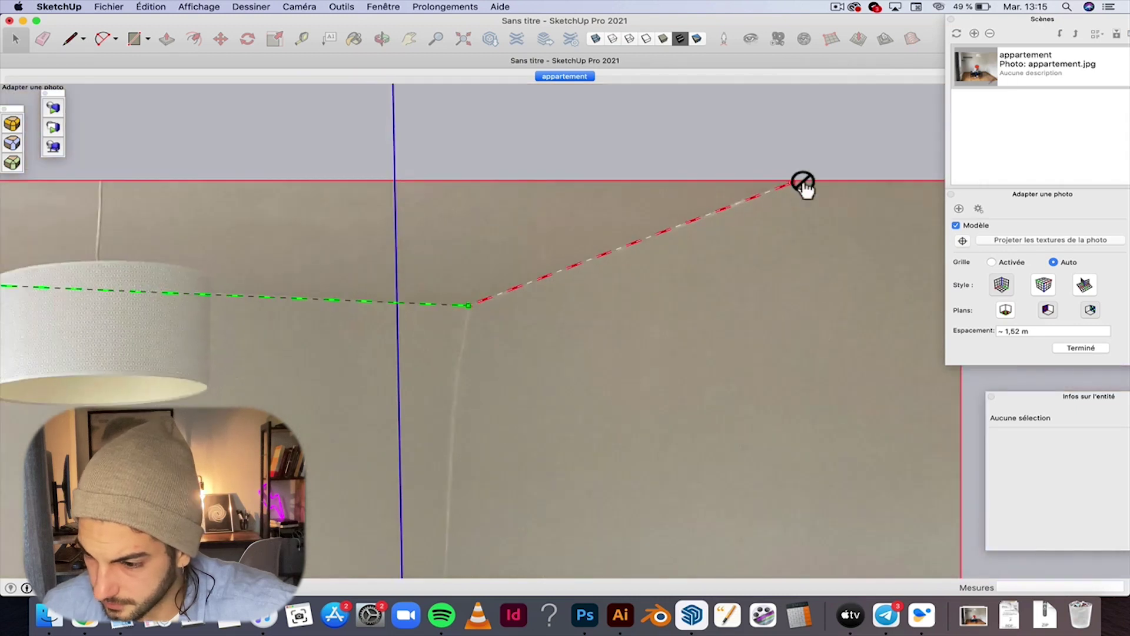
pyautogui.scroll(3, 803, 185)
pyautogui.moveTo(746, 191); pyautogui.dragTo(760, 185)
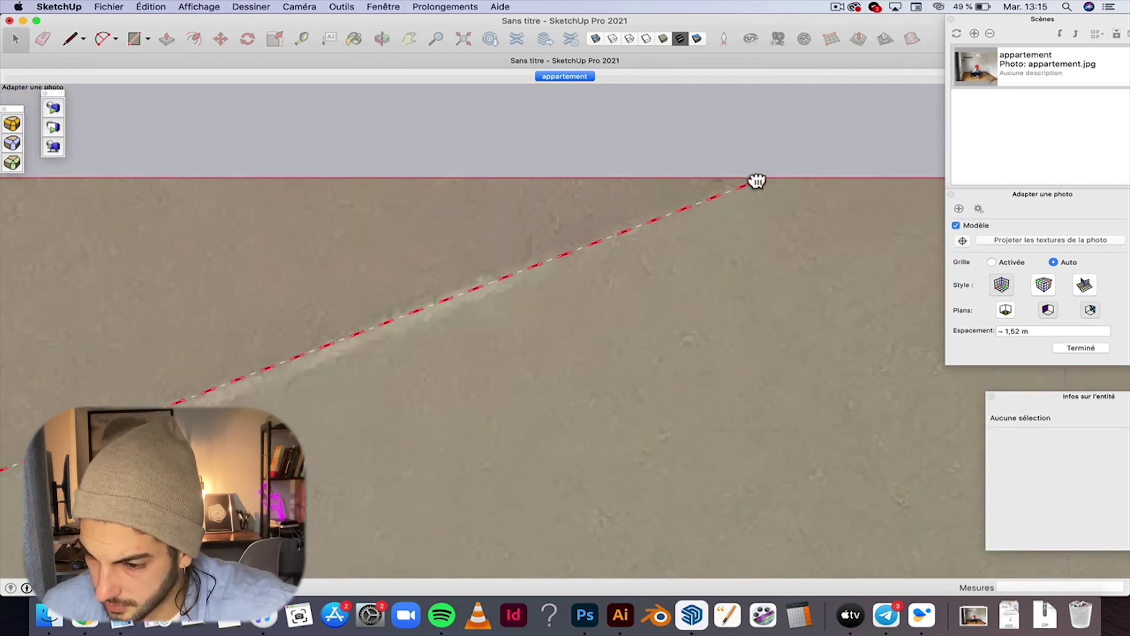
pyautogui.scroll(-2, 673, 252)
pyautogui.scroll(-2, 671, 250)
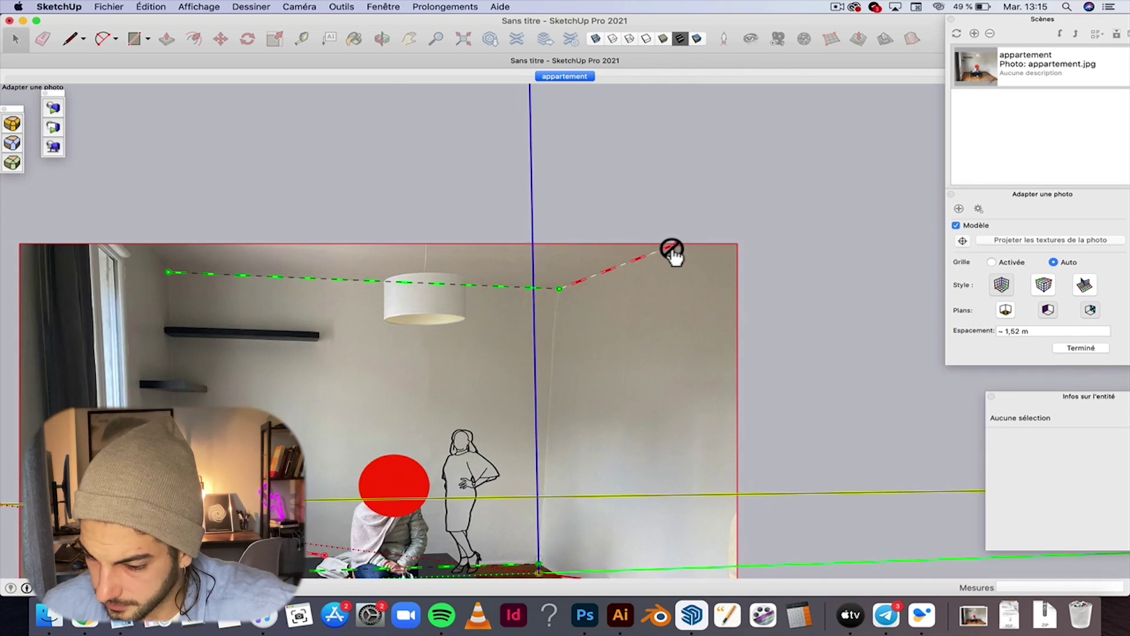
pyautogui.scroll(-1, 642, 304)
pyautogui.scroll(2, 573, 471)
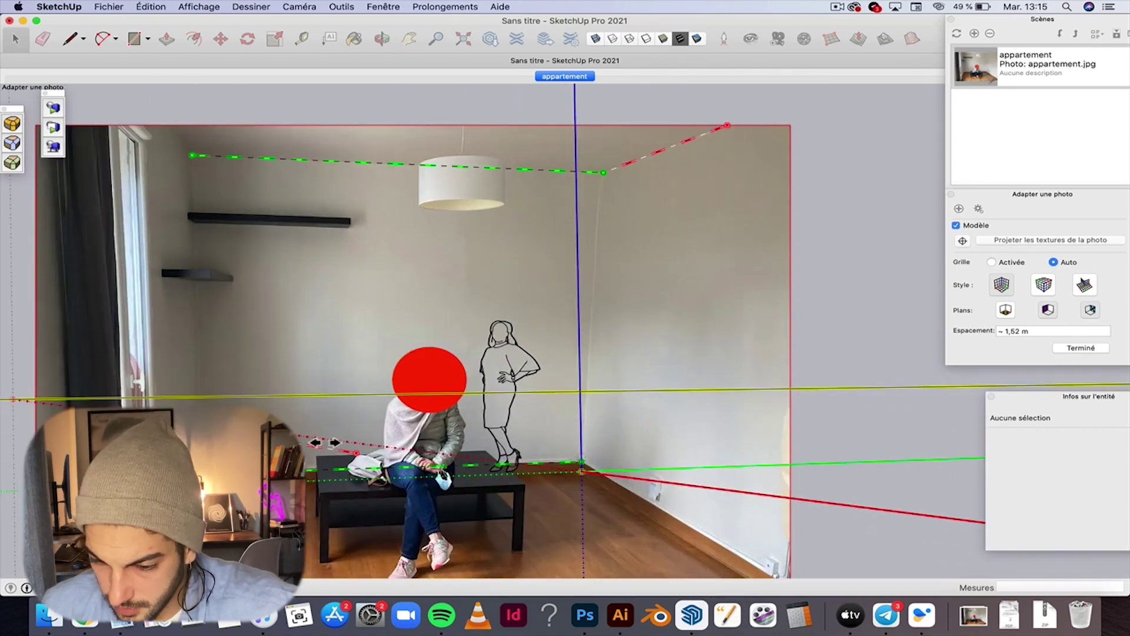
pyautogui.moveTo(505, 454)
pyautogui.mouseDown()
pyautogui.moveTo(581, 460)
pyautogui.moveTo(758, 568)
pyautogui.moveTo(764, 551)
pyautogui.moveTo(559, 537)
pyautogui.moveTo(550, 424)
pyautogui.moveTo(588, 386)
pyautogui.moveTo(617, 422)
pyautogui.mouseUp()
# Step: Pin the lower red bar's end to the wall-floor corner at the axis origin
pyautogui.moveTo(581, 463)
pyautogui.mouseDown()
pyautogui.moveTo(774, 575)
pyautogui.moveTo(768, 568)
pyautogui.mouseUp()
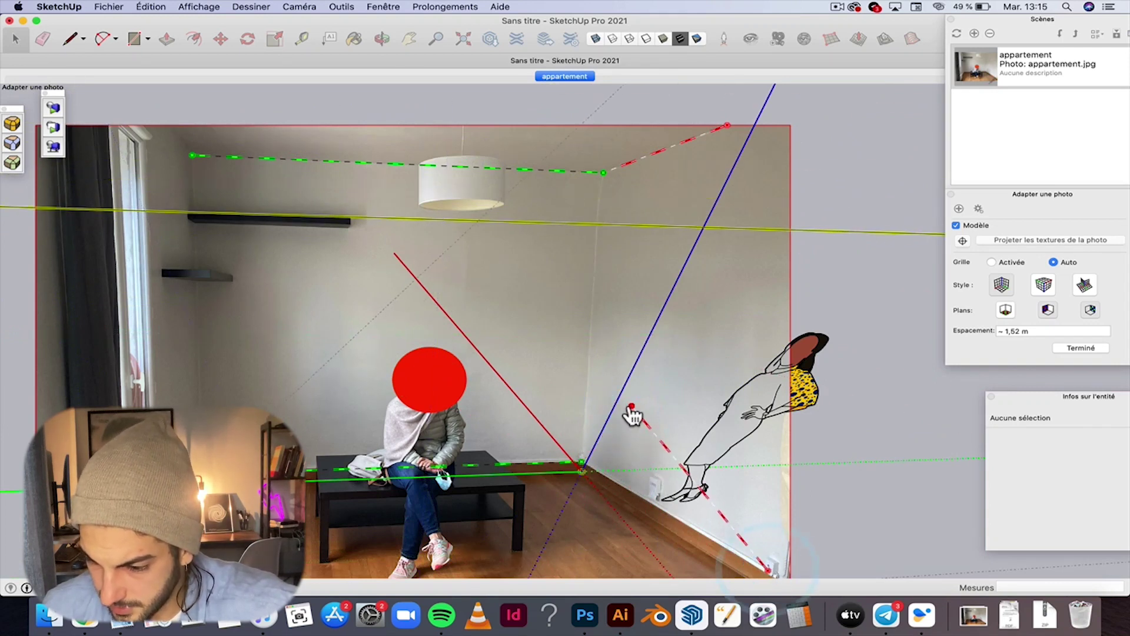
pyautogui.moveTo(633, 408); pyautogui.dragTo(585, 465)
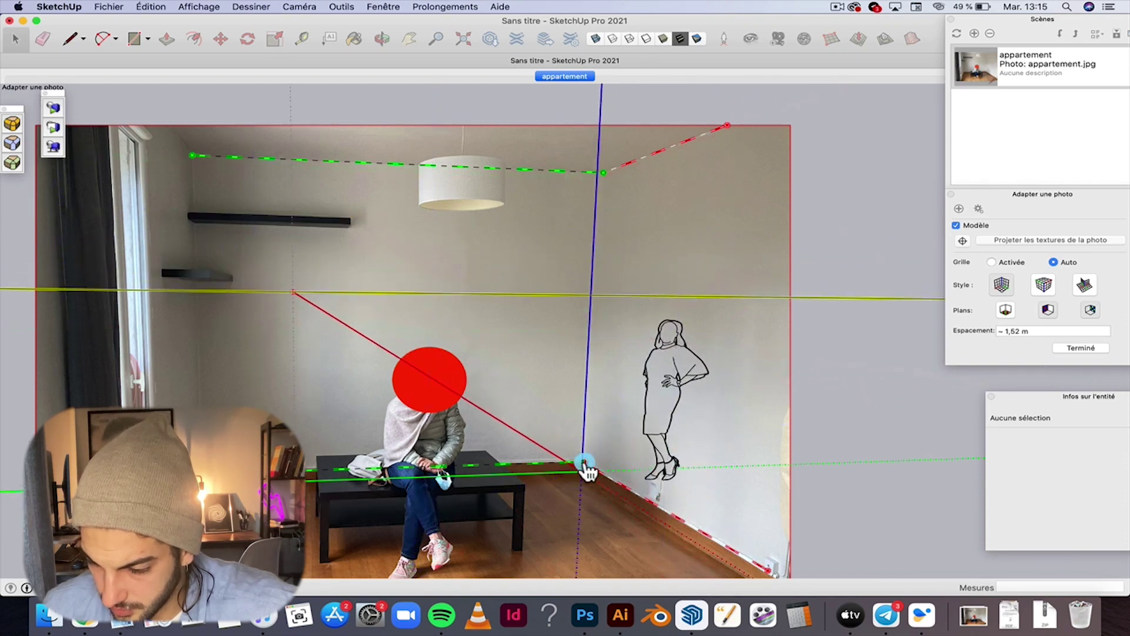
pyautogui.scroll(-1, 586, 465)
pyautogui.scroll(5, 586, 465)
pyautogui.scroll(3, 586, 471)
pyautogui.scroll(3, 585, 474)
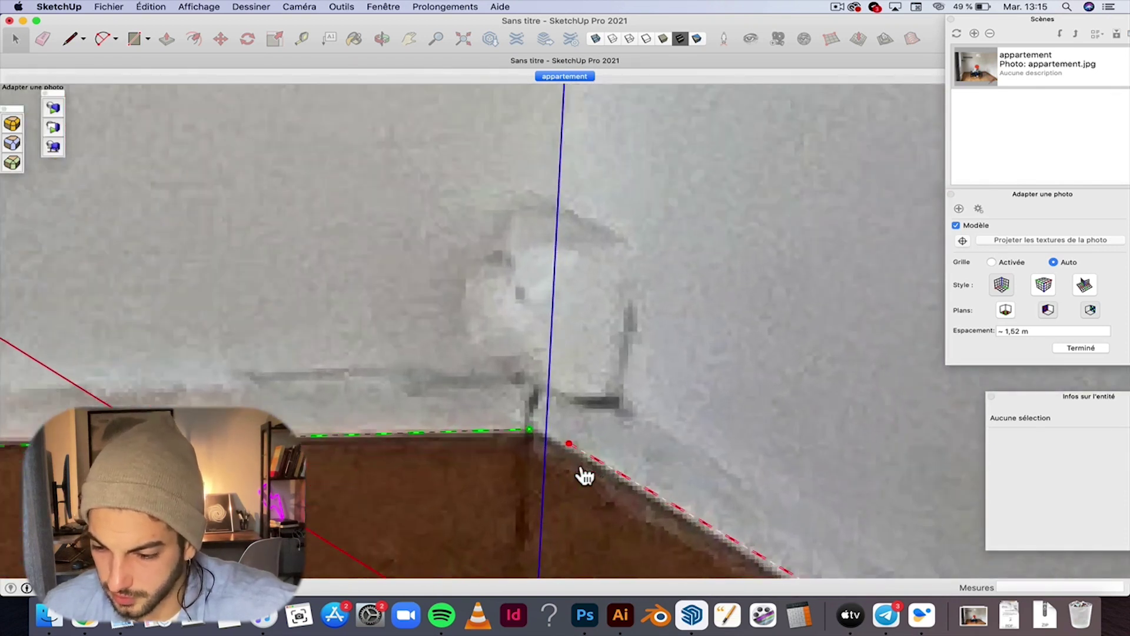
pyautogui.moveTo(570, 450); pyautogui.dragTo(536, 441)
pyautogui.scroll(4, 553, 462)
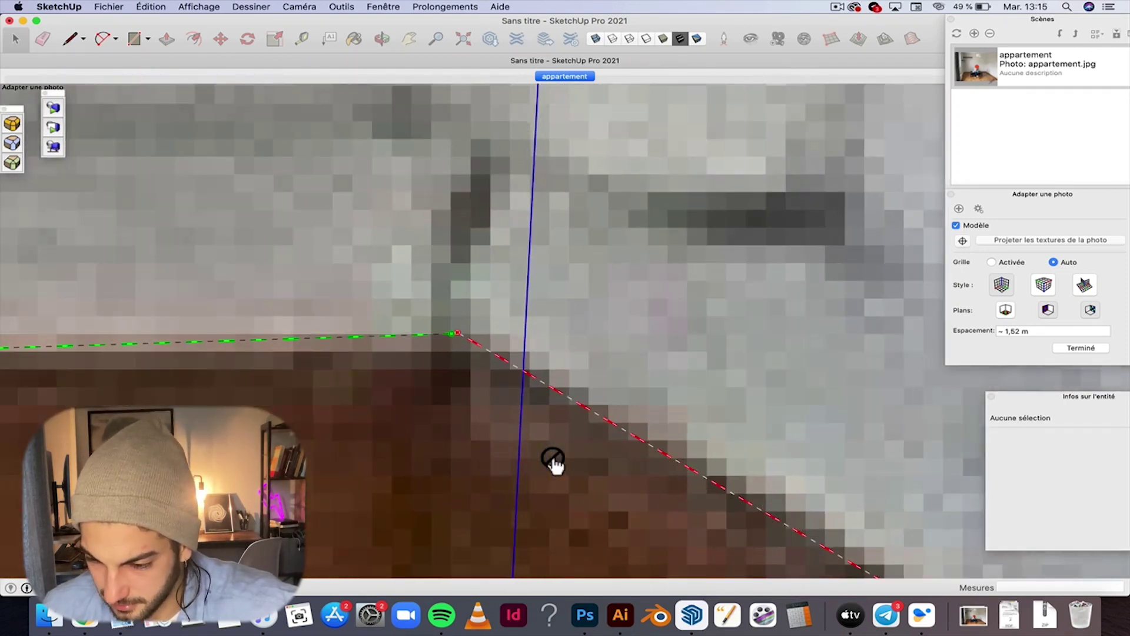
pyautogui.scroll(-4, 553, 462)
pyautogui.scroll(-2, 553, 463)
pyautogui.scroll(-2, 553, 462)
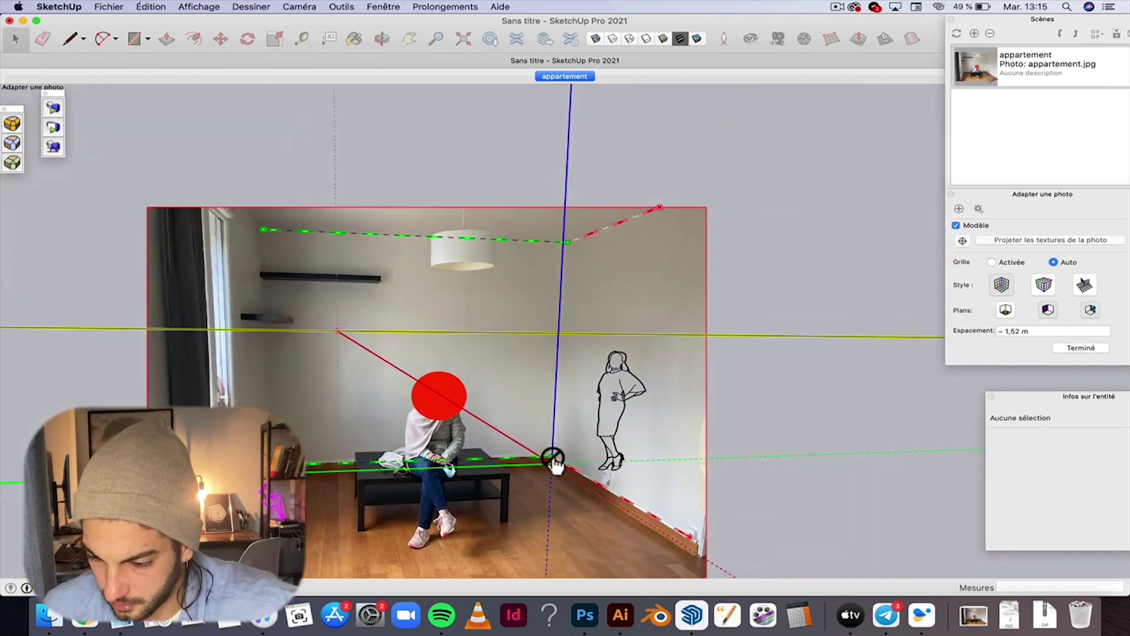
pyautogui.scroll(4, 708, 549)
pyautogui.scroll(2, 591, 482)
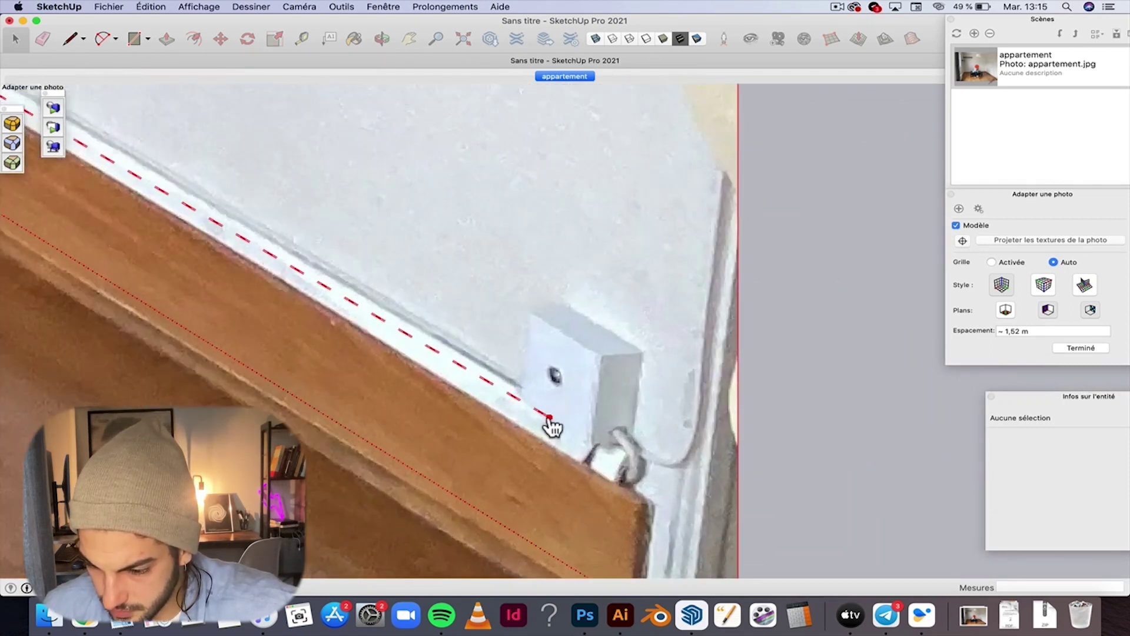
# Step: Align the lower red bar along the right wall's skirting board
pyautogui.moveTo(549, 418); pyautogui.dragTo(653, 500)
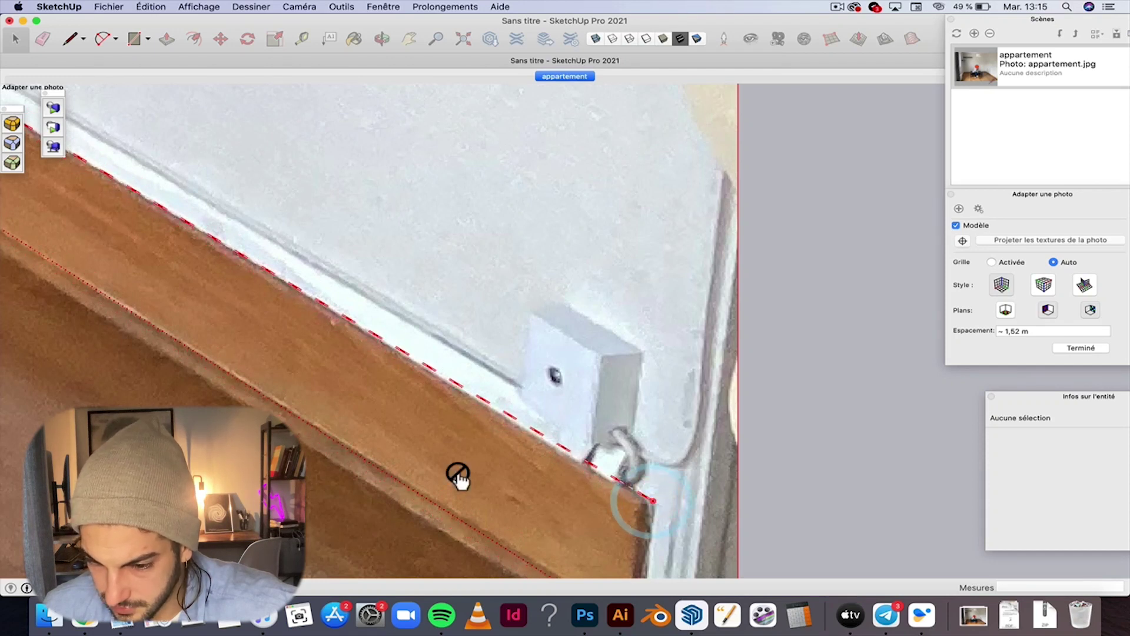
pyautogui.scroll(-3, 459, 476)
pyautogui.scroll(-2, 357, 406)
pyautogui.scroll(5, 419, 475)
pyautogui.scroll(-1, 471, 536)
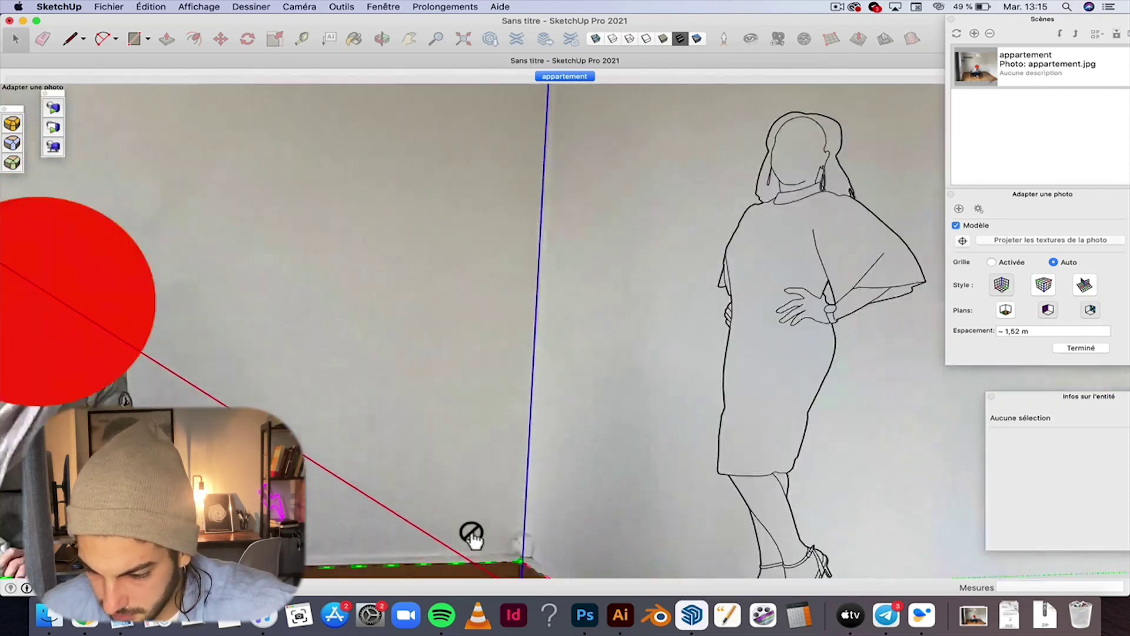
pyautogui.scroll(-2, 471, 536)
pyautogui.scroll(4, 502, 578)
pyautogui.scroll(-4, 516, 521)
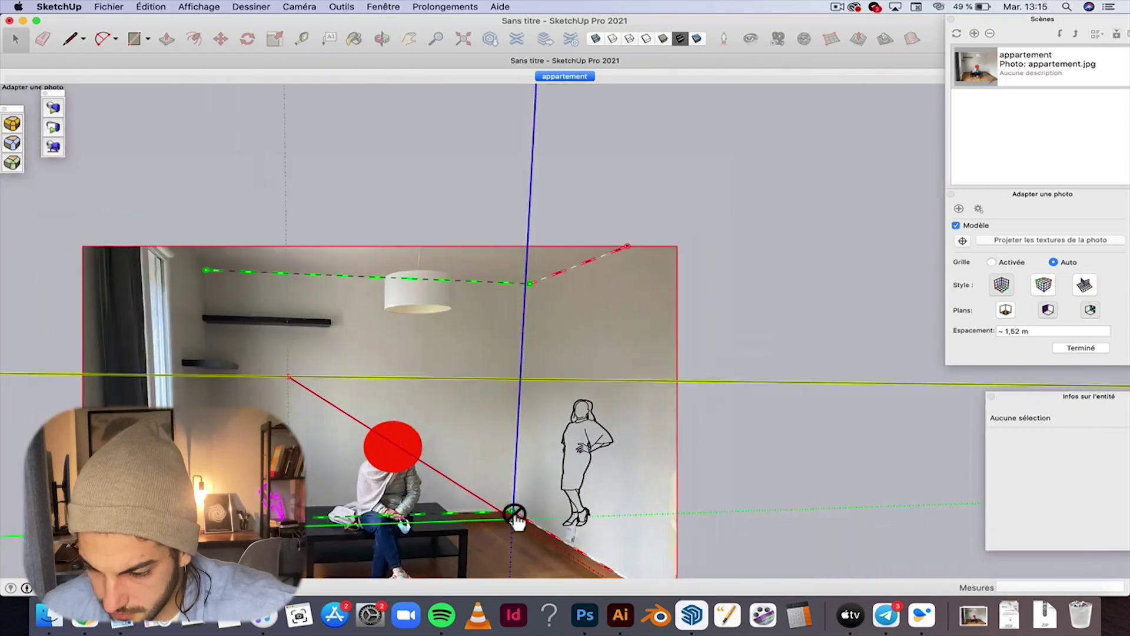
pyautogui.scroll(-2, 517, 522)
pyautogui.scroll(-3, 517, 541)
pyautogui.scroll(5, 519, 553)
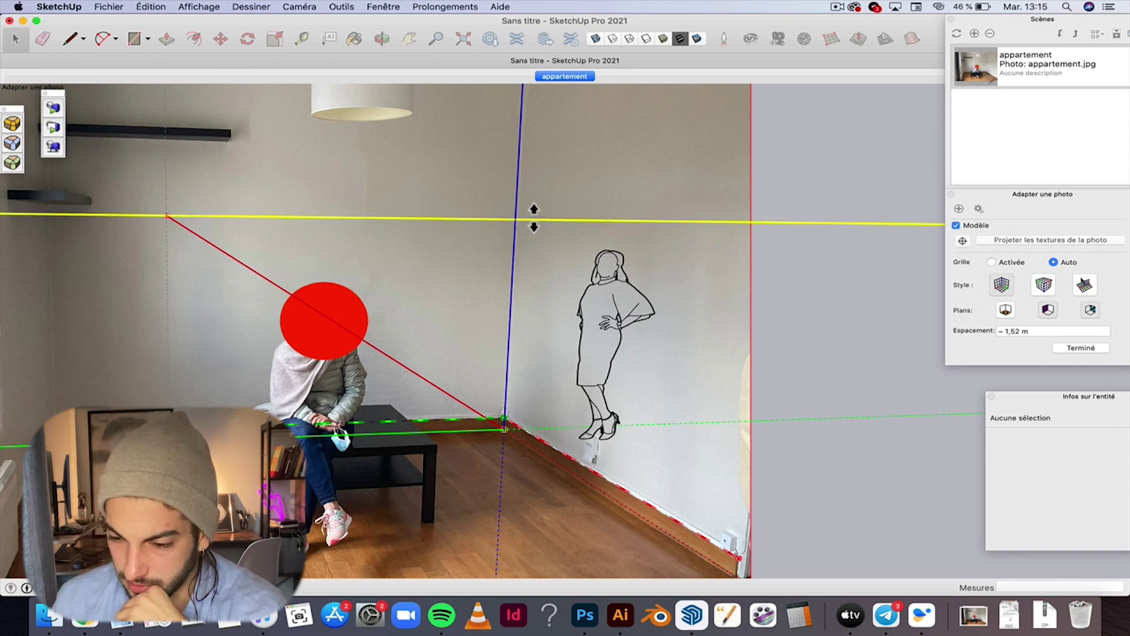
# Step: Confirm the photo match with Terminé and return to the appartement scene view
pyautogui.rightClick(384, 283)
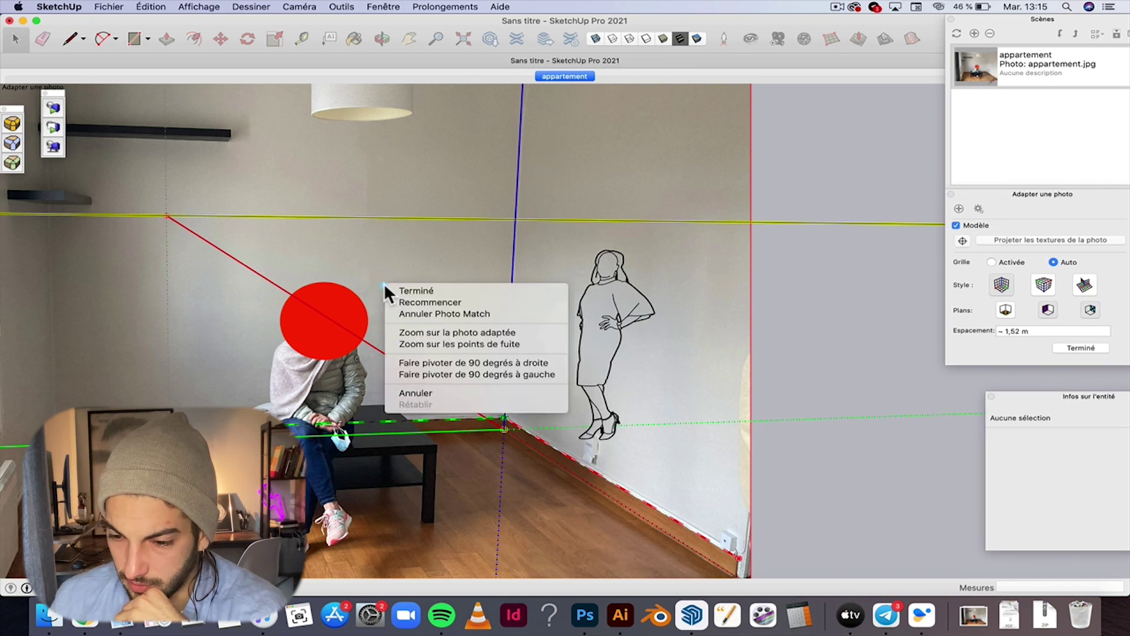
pyautogui.click(397, 286)
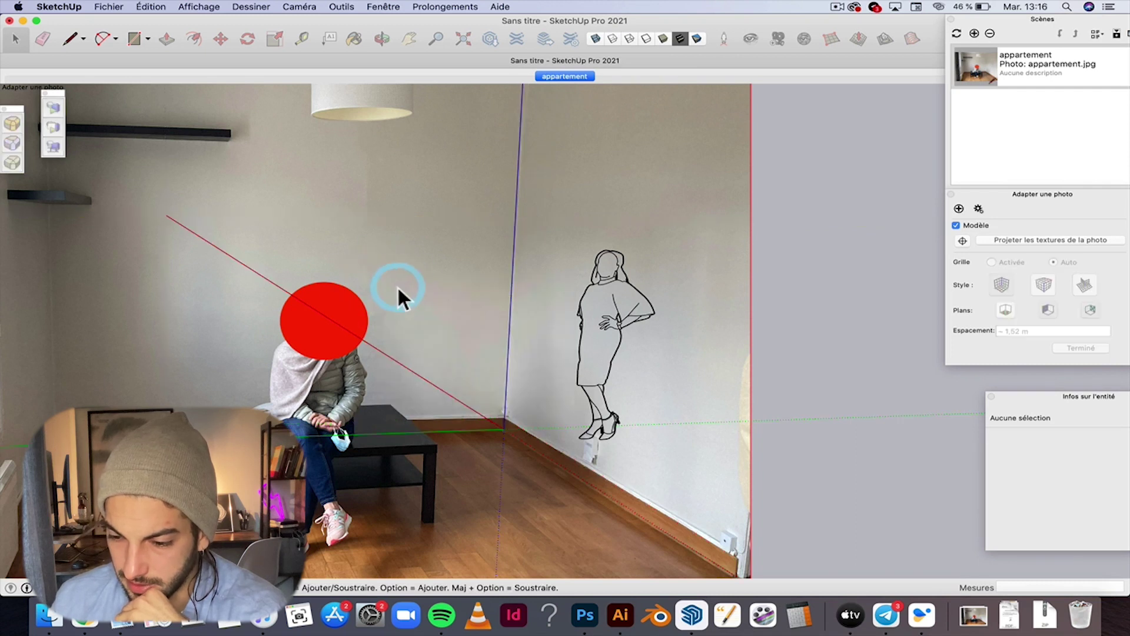
pyautogui.click(555, 75)
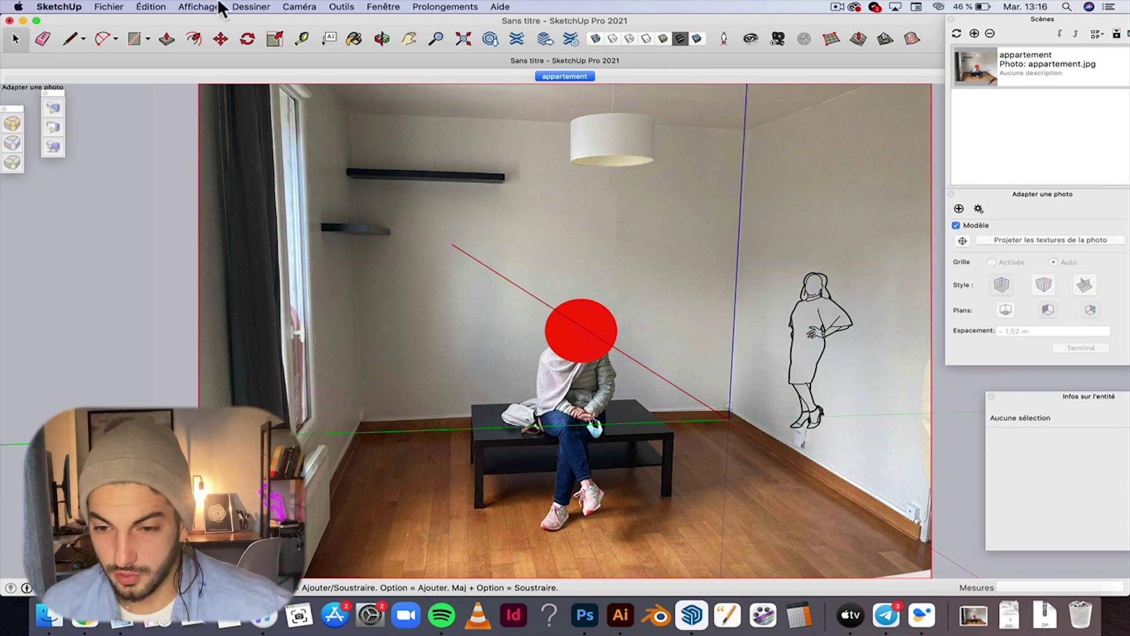
# Step: Draw a rectangle of about 3.11 × 3.55 m from the floor corner to the top-left ceiling corner
pyautogui.click(136, 41)
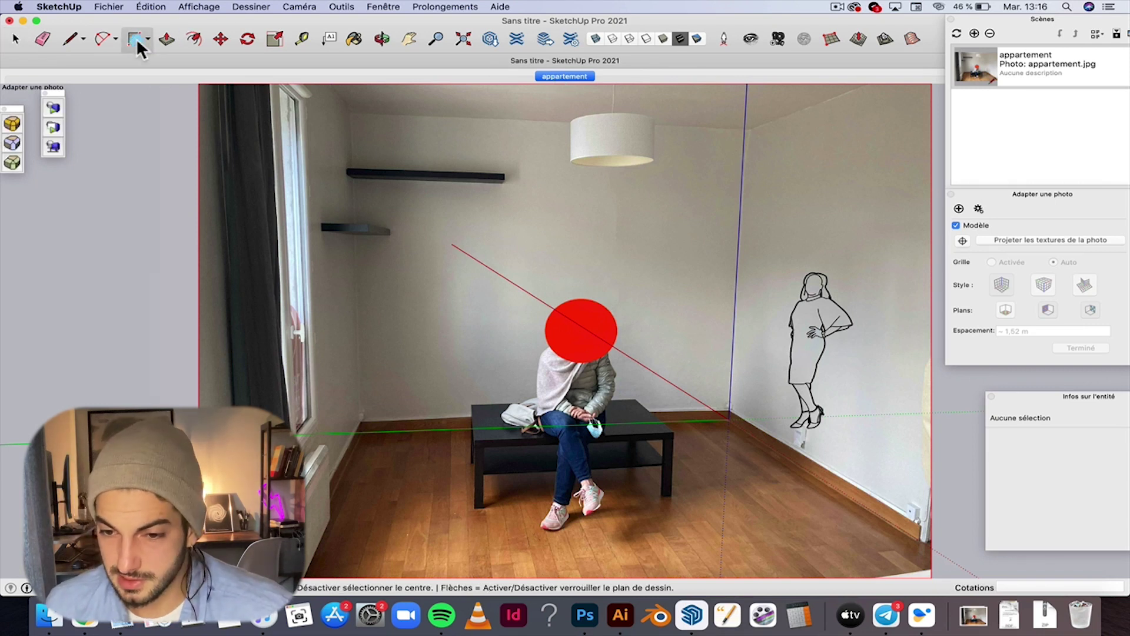
pyautogui.click(728, 419)
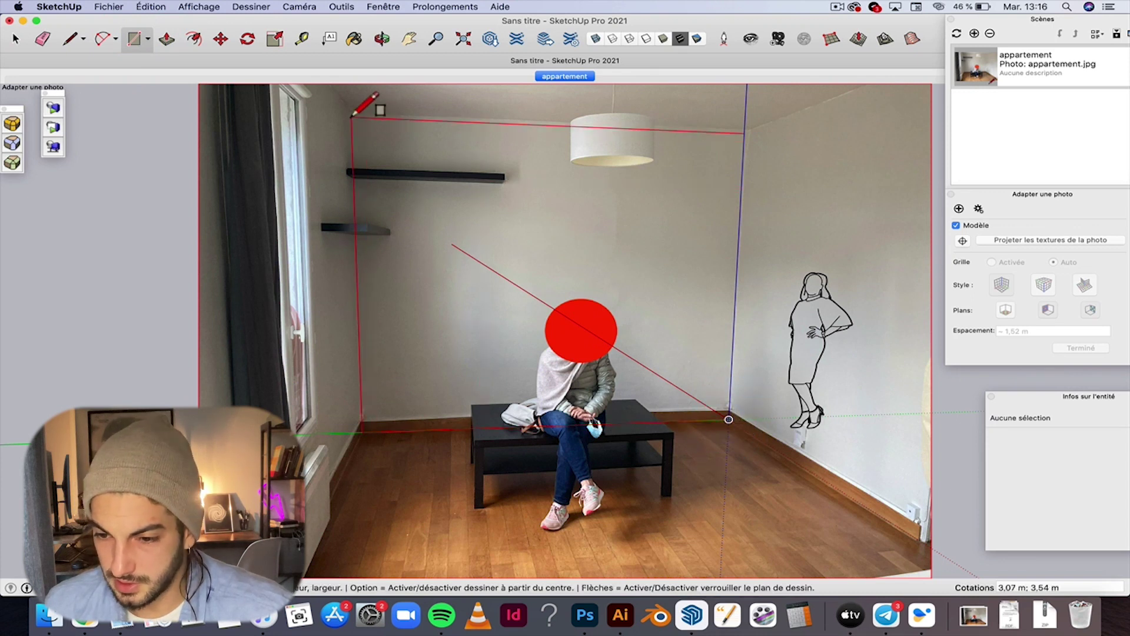
pyautogui.scroll(3, 347, 112)
pyautogui.scroll(2, 359, 108)
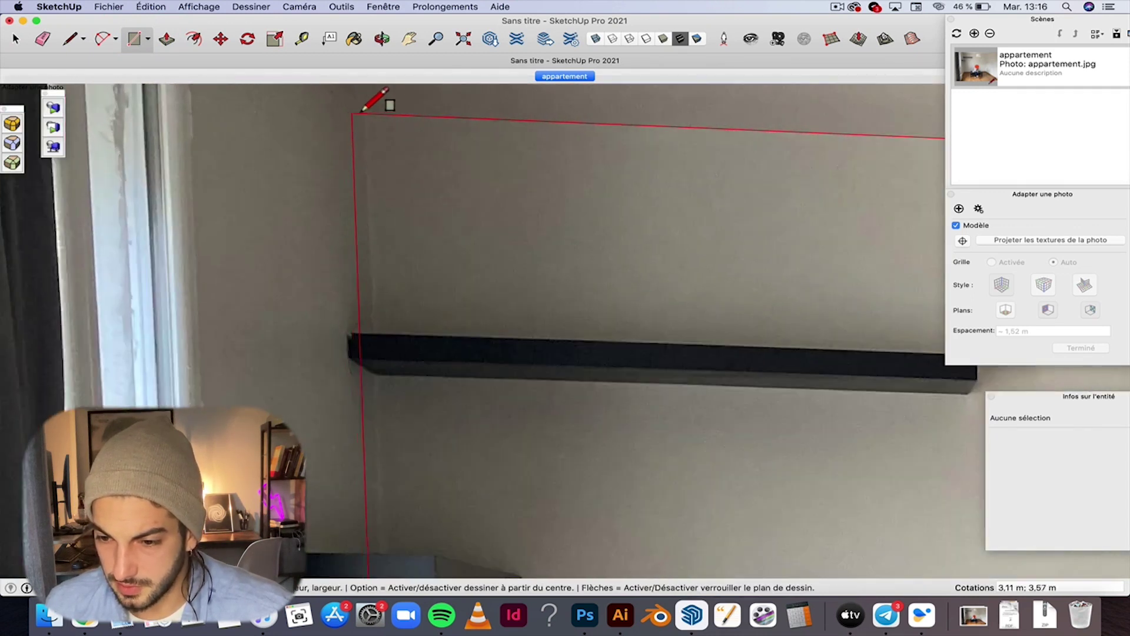
pyautogui.click(365, 110)
pyautogui.scroll(-5, 365, 110)
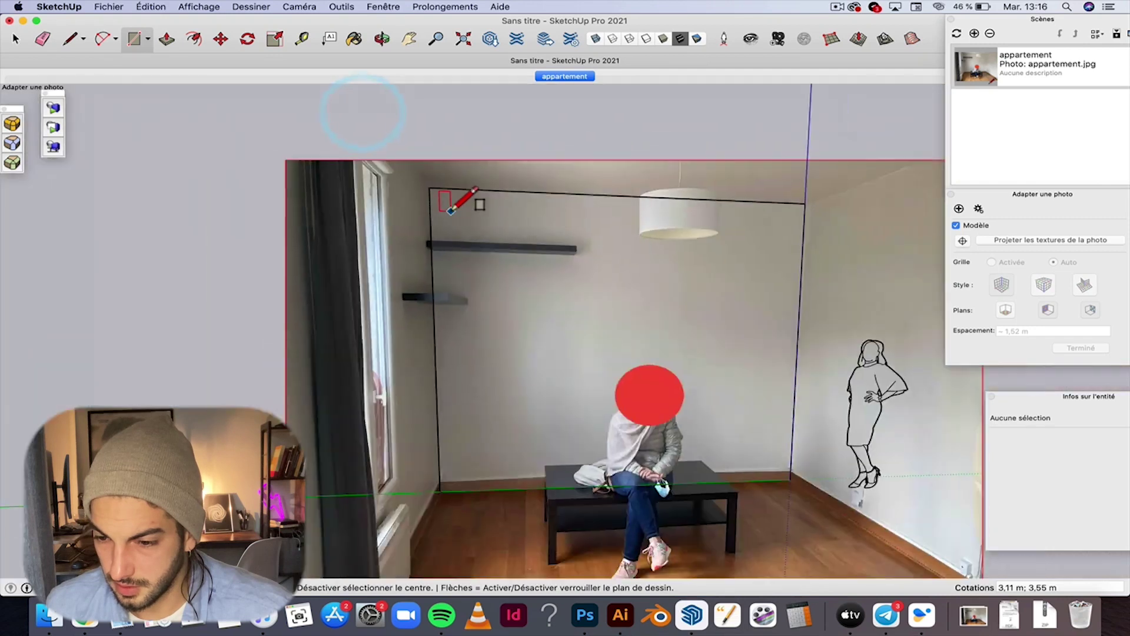
pyautogui.scroll(-2, 365, 110)
pyautogui.scroll(2, 701, 374)
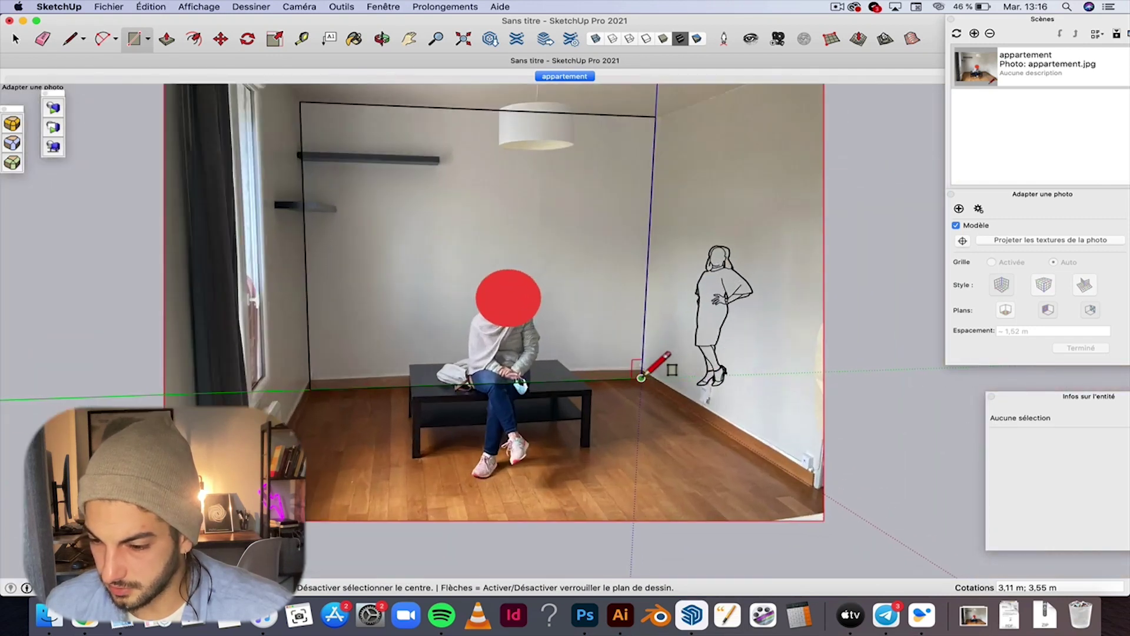
pyautogui.click(641, 377)
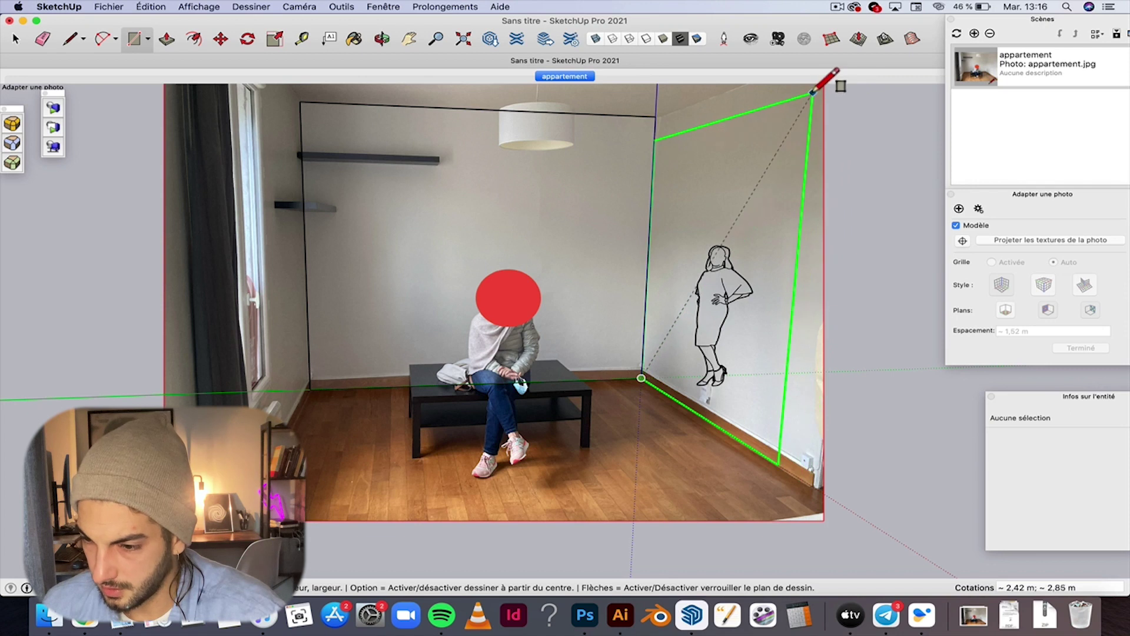
# Step: Trace the right wall as a rotated rectangle about 3.11 m by 2.84 m, snapped to the photo corners
pyautogui.click(148, 36)
pyautogui.click(165, 76)
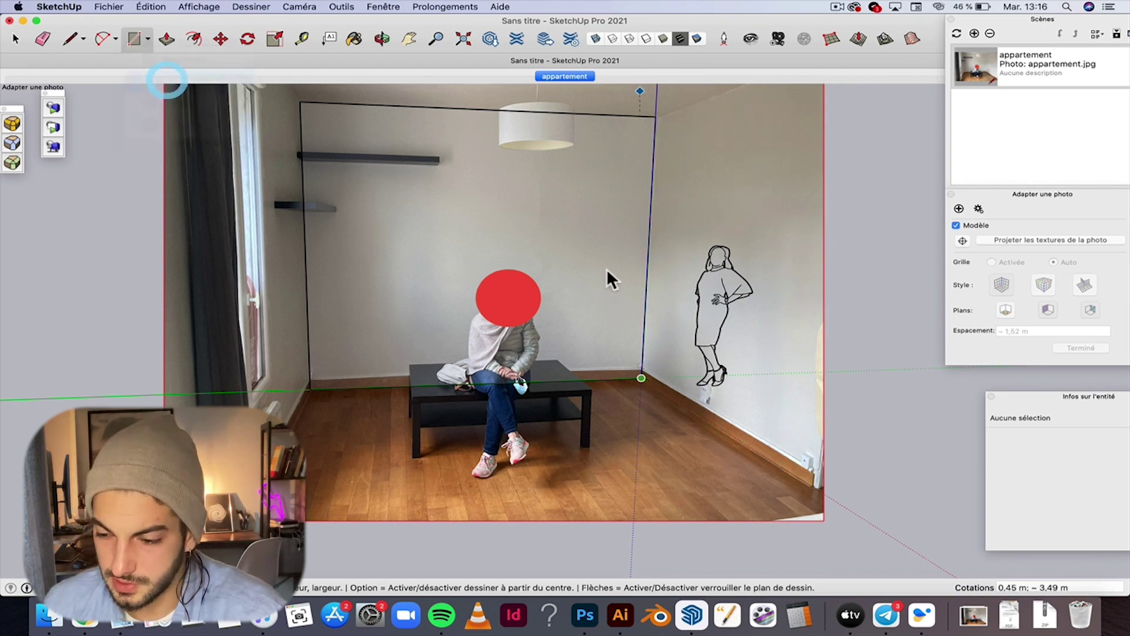
pyautogui.click(641, 377)
pyautogui.click(694, 103)
pyautogui.click(802, 386)
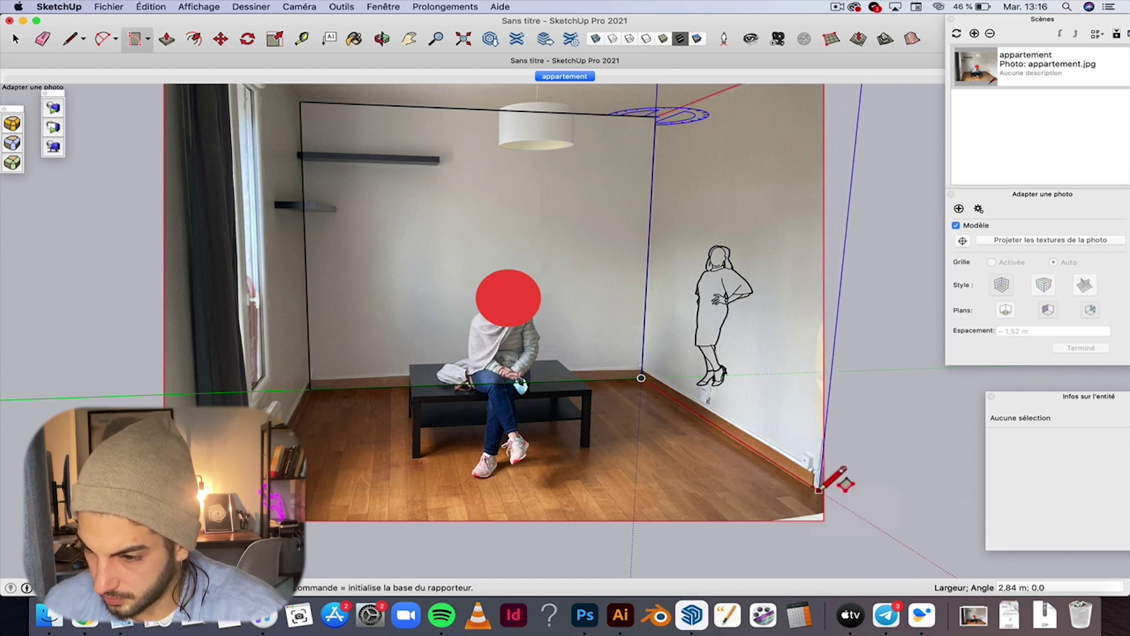
pyautogui.click(820, 489)
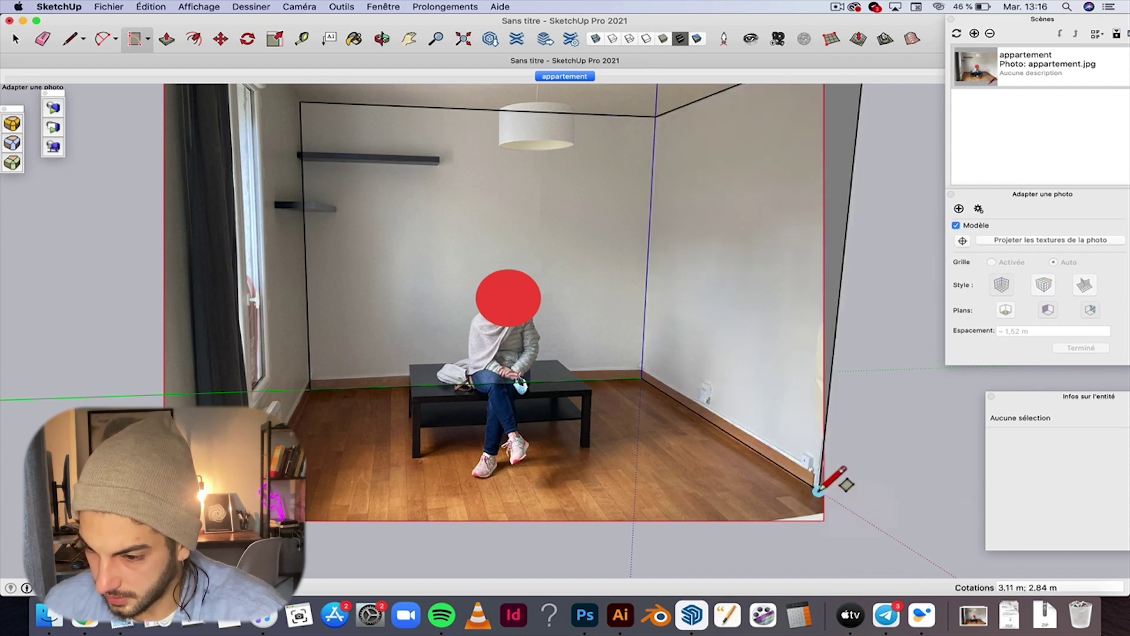
# Step: Start the left wall face at its top-left corner and zoom out
pyautogui.click(300, 101)
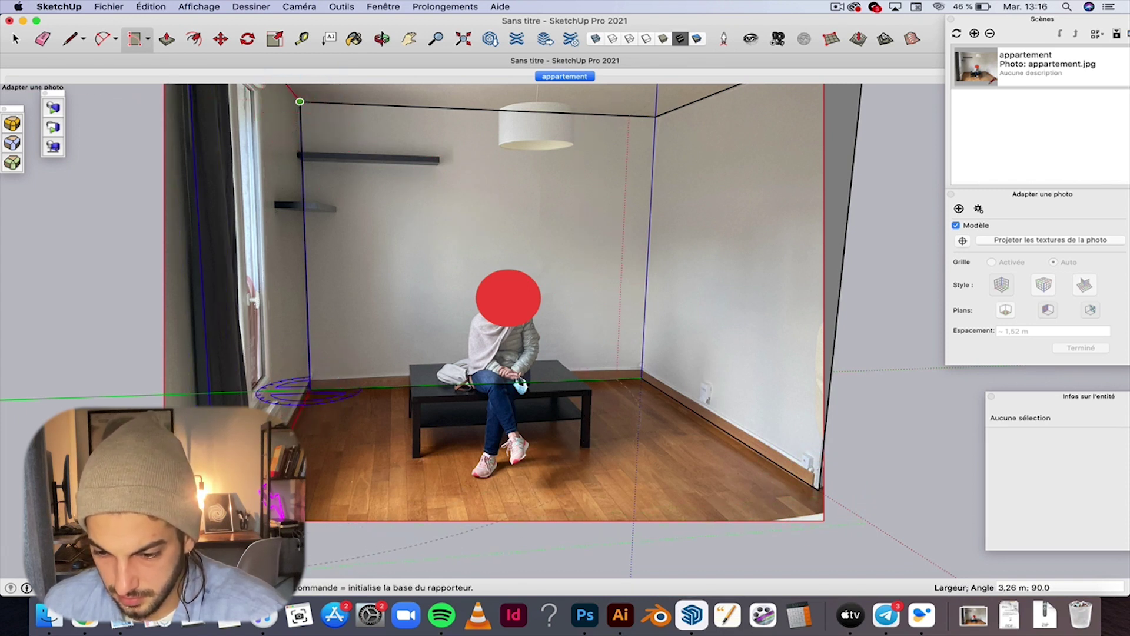
pyautogui.scroll(-1, 209, 565)
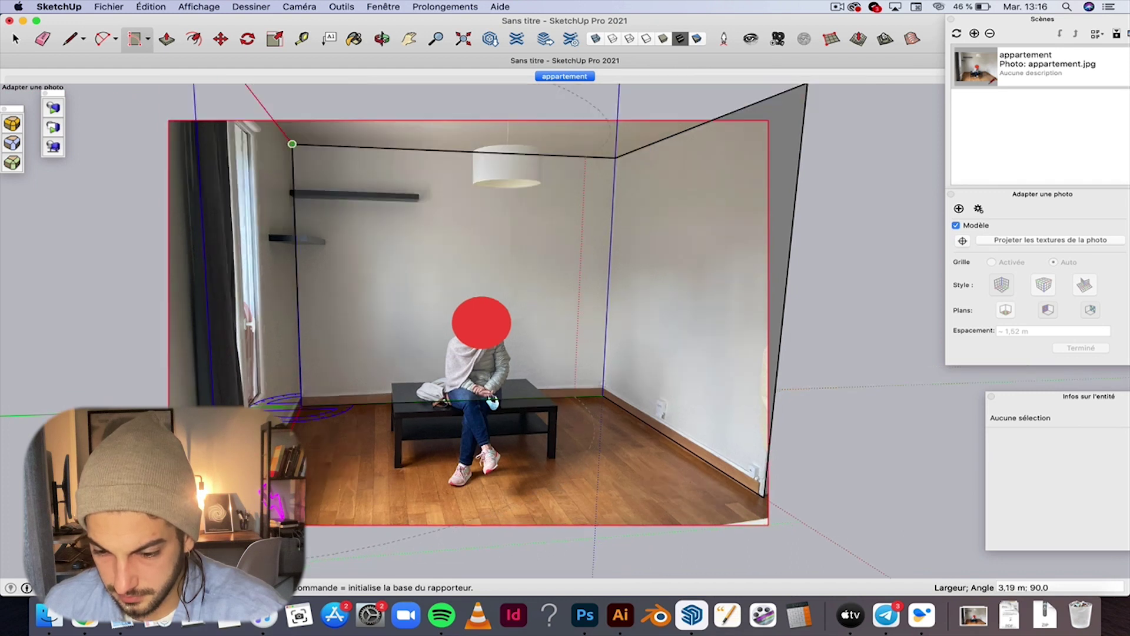
pyautogui.scroll(-3, 209, 565)
pyautogui.scroll(-1, 209, 565)
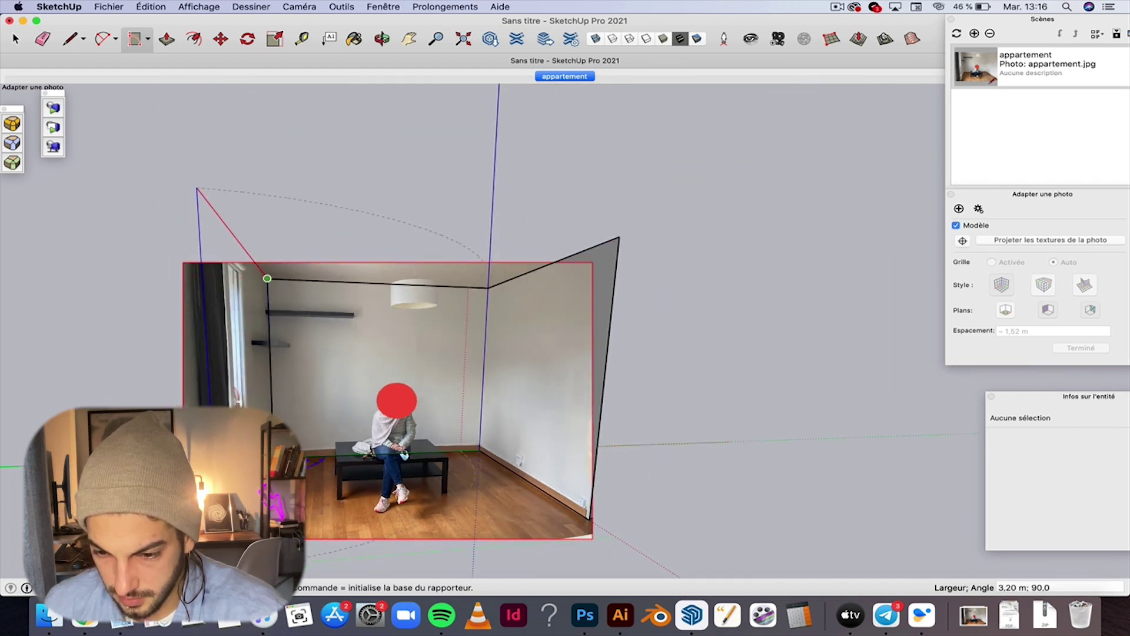
# Step: Finish the left wall face (about 3.55 m by 2.84 m) and draw the floor face
pyautogui.click(267, 278)
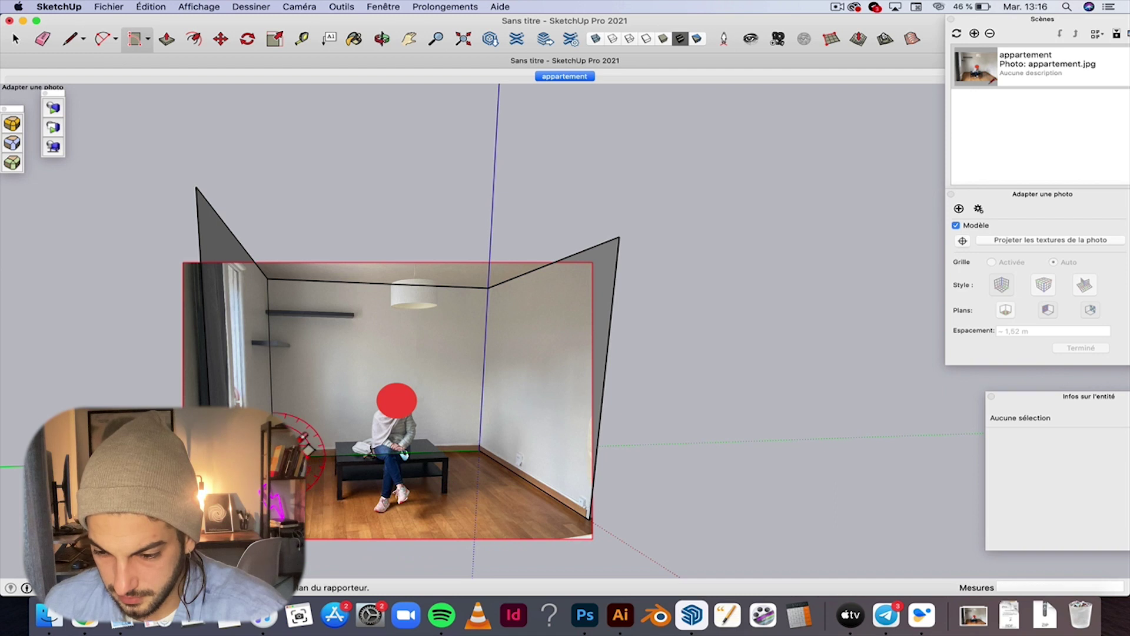
pyautogui.click(306, 450)
pyautogui.click(480, 451)
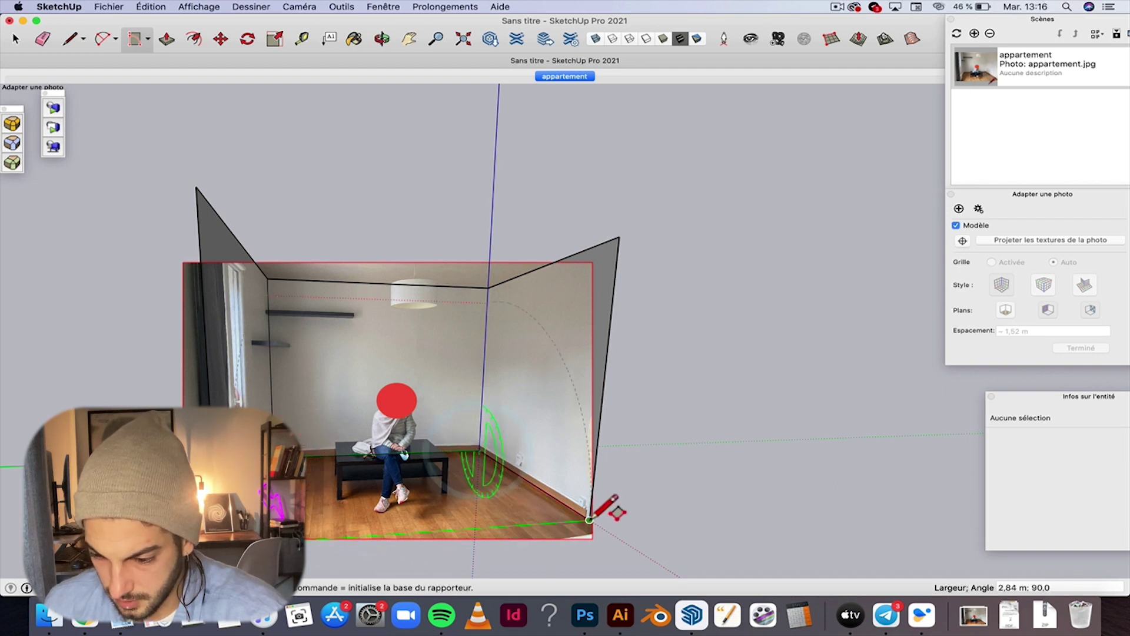
pyautogui.click(541, 489)
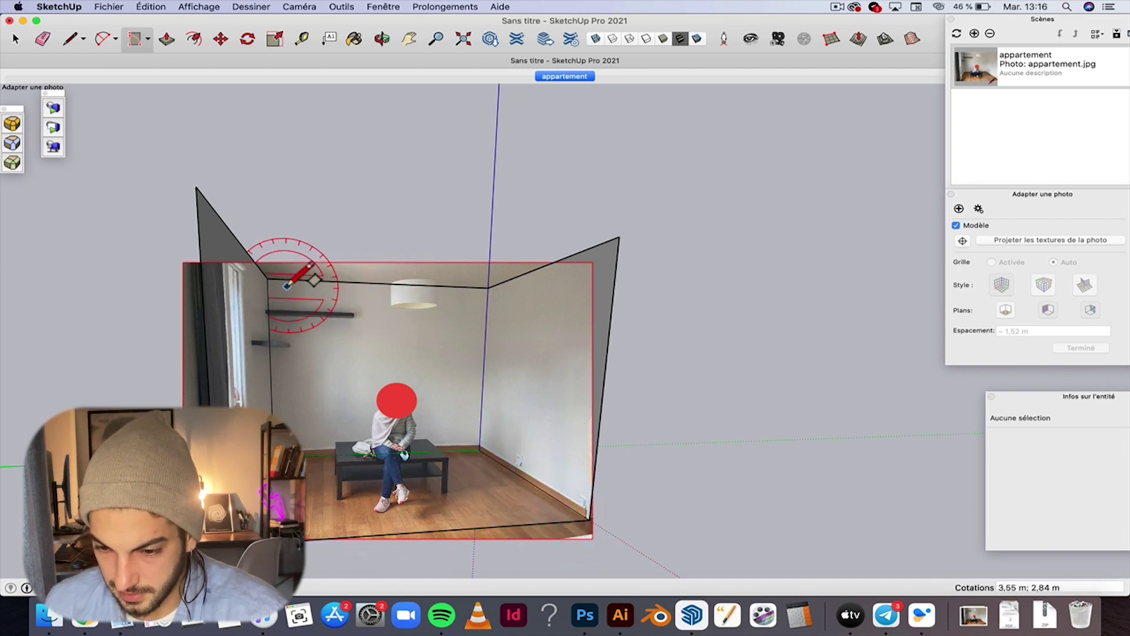
# Step: Draw the ceiling face from the back corner to the ceiling corner
pyautogui.click(267, 278)
pyautogui.click(488, 288)
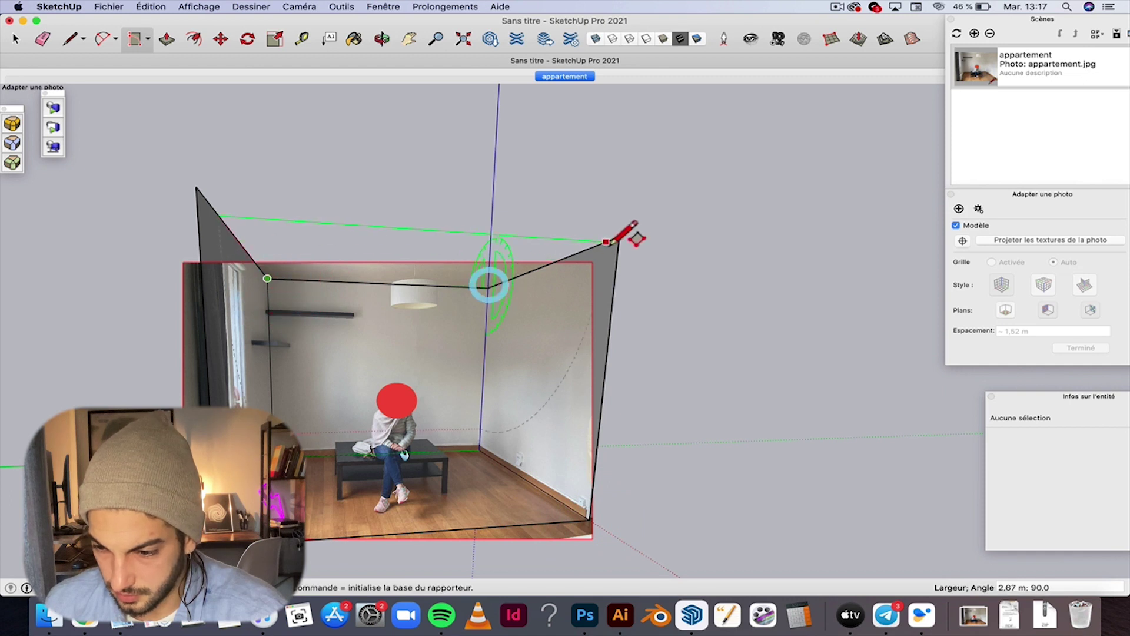
pyautogui.click(615, 238)
# Step: Start another rectangle face at the model's top-left corner
pyautogui.scroll(2, 448, 350)
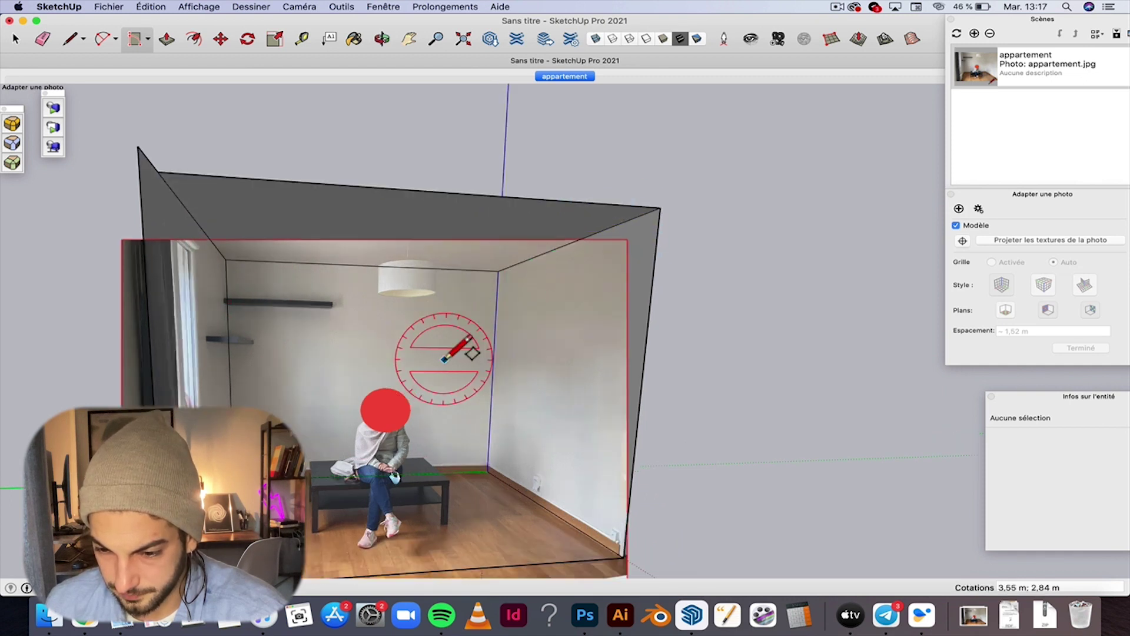
pyautogui.scroll(3, 447, 354)
pyautogui.scroll(-2, 360, 429)
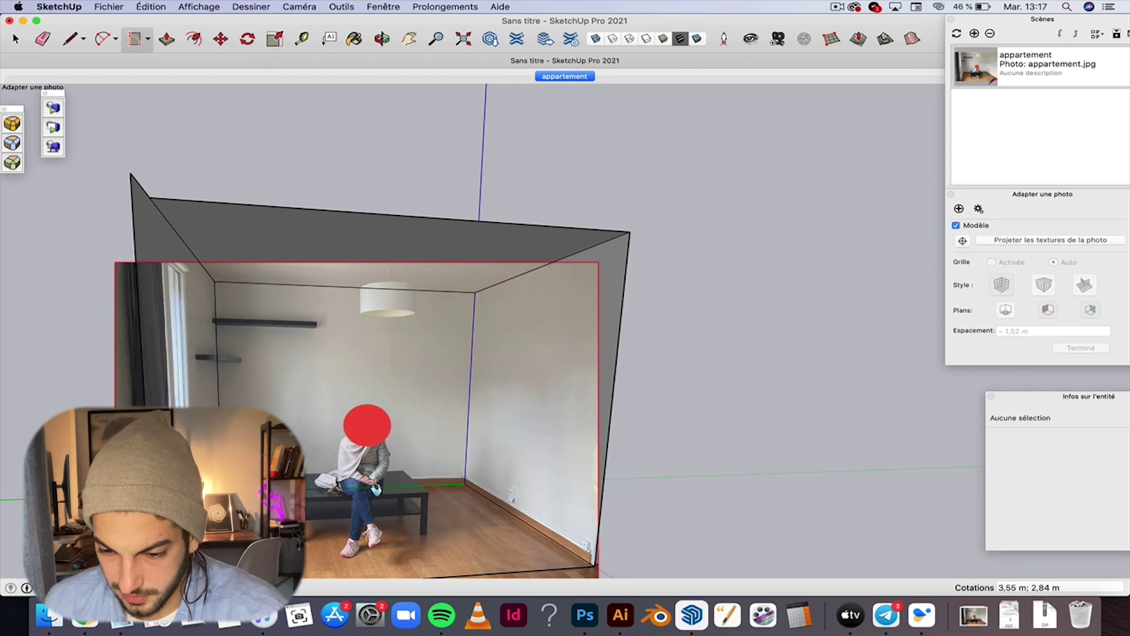
pyautogui.scroll(3, 228, 504)
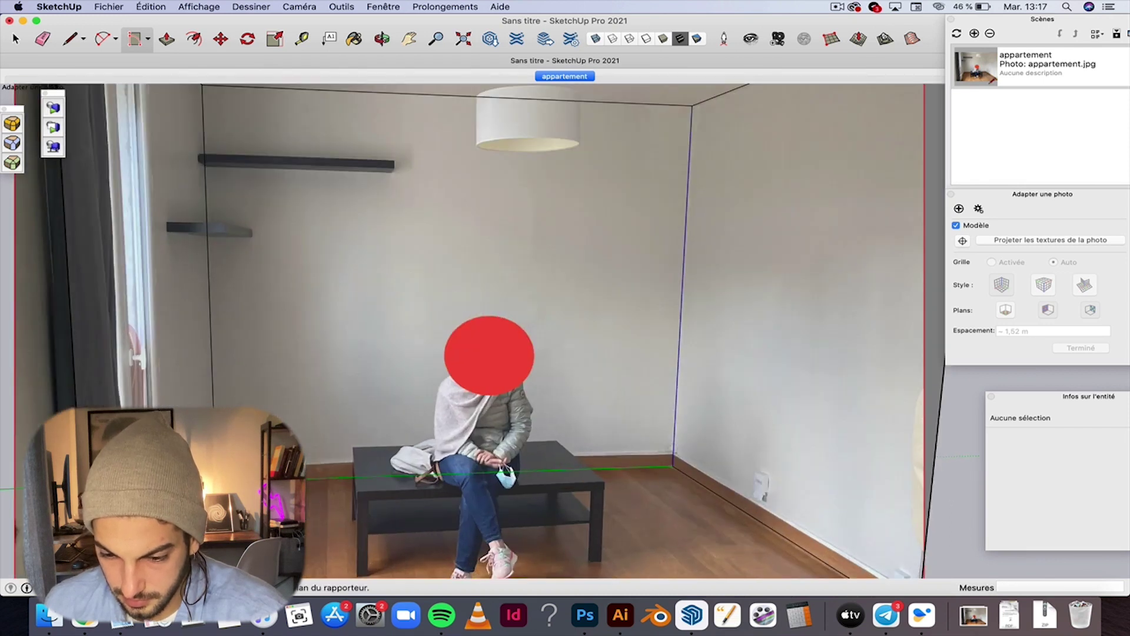
pyautogui.scroll(-2, 229, 504)
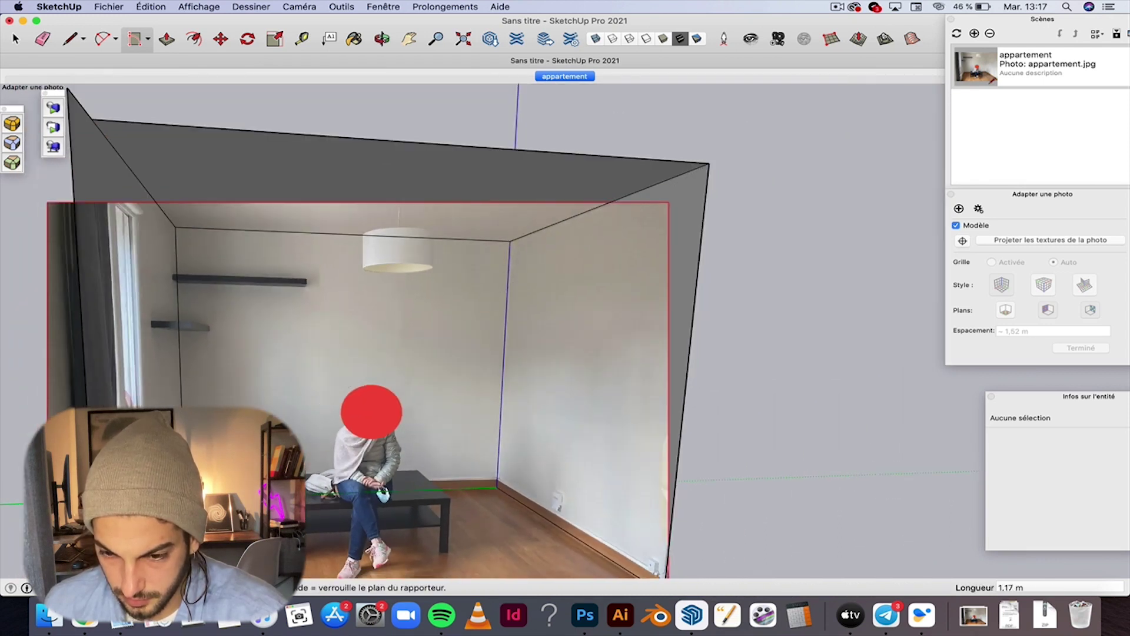
pyautogui.click(80, 178)
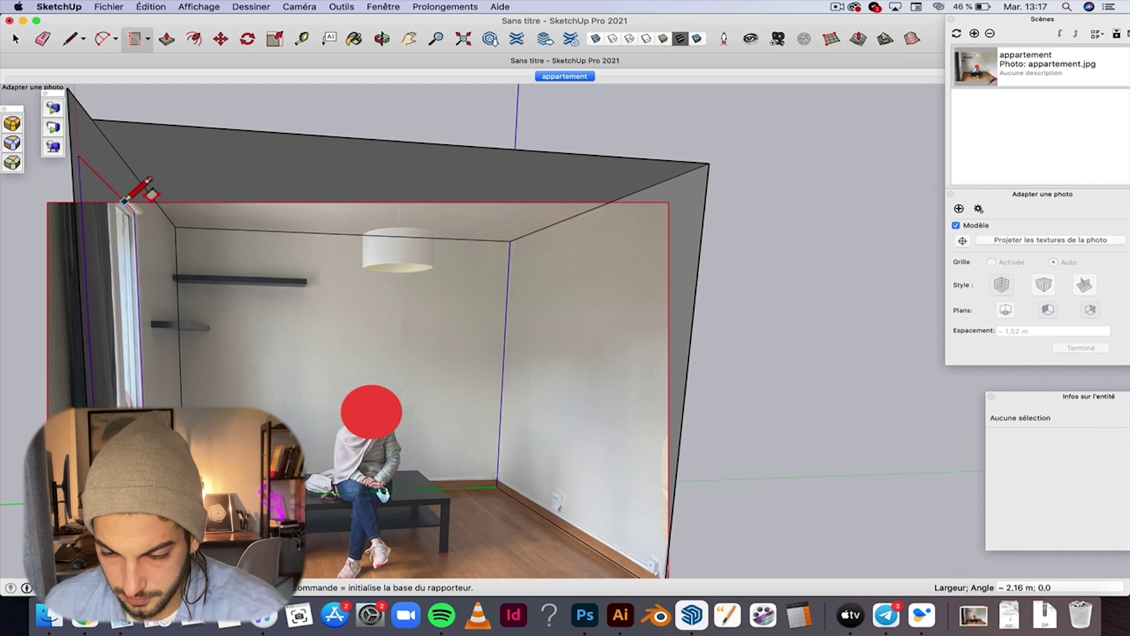
pyautogui.click(124, 201)
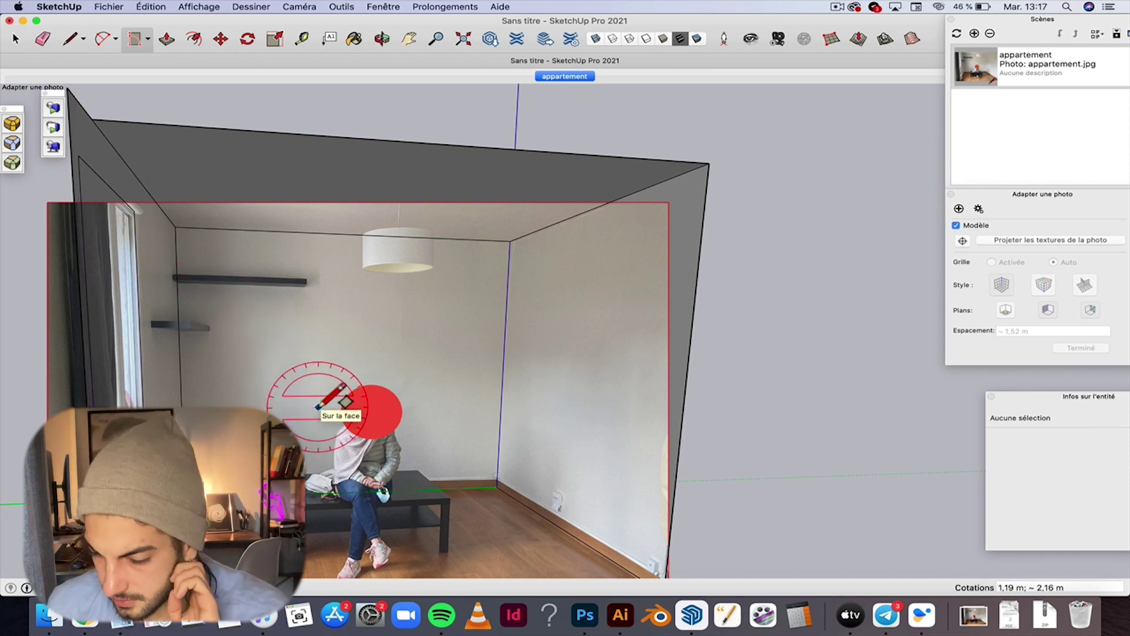
# Step: Draw edges along the floor from the left corner to the back and right wall corners
pyautogui.click(68, 40)
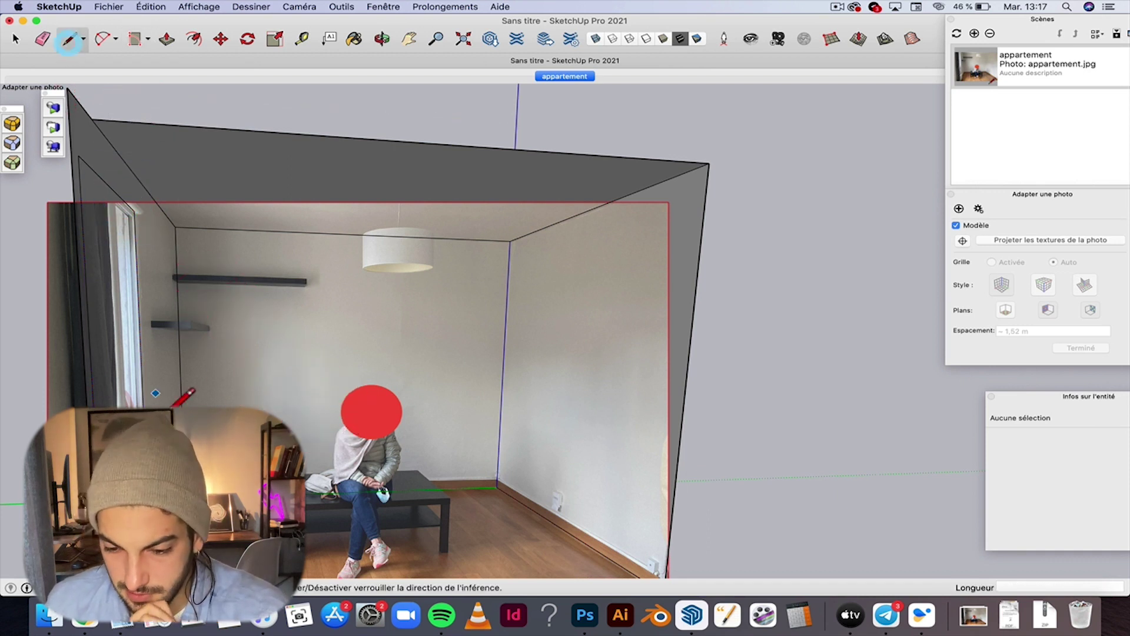
pyautogui.scroll(6, 177, 506)
pyautogui.scroll(3, 177, 507)
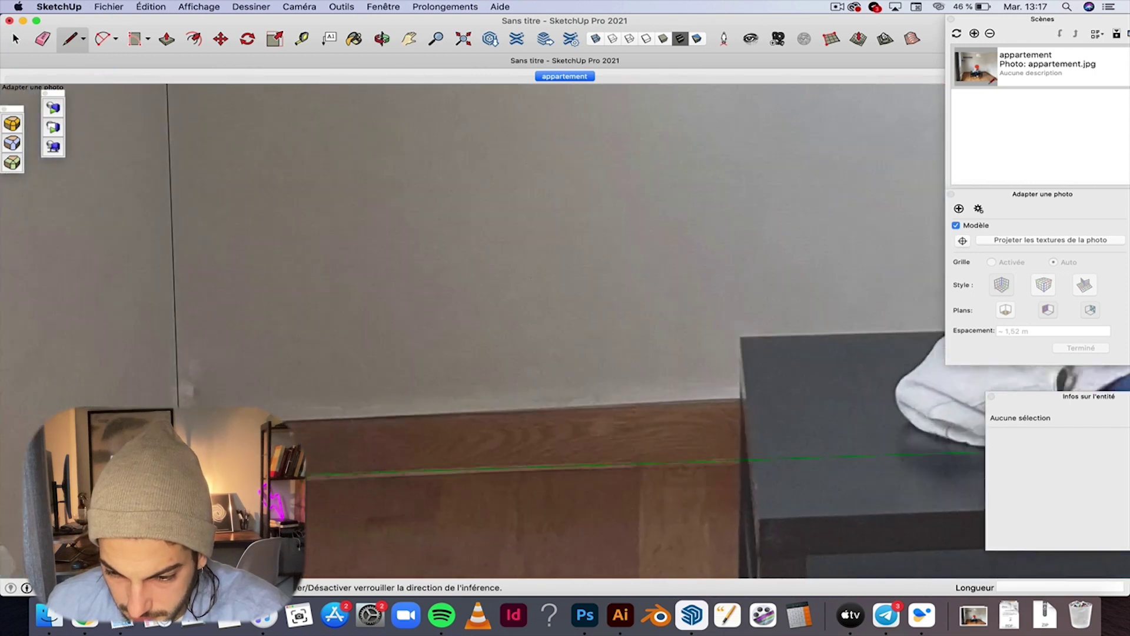
pyautogui.click(196, 405)
pyautogui.scroll(-5, 196, 406)
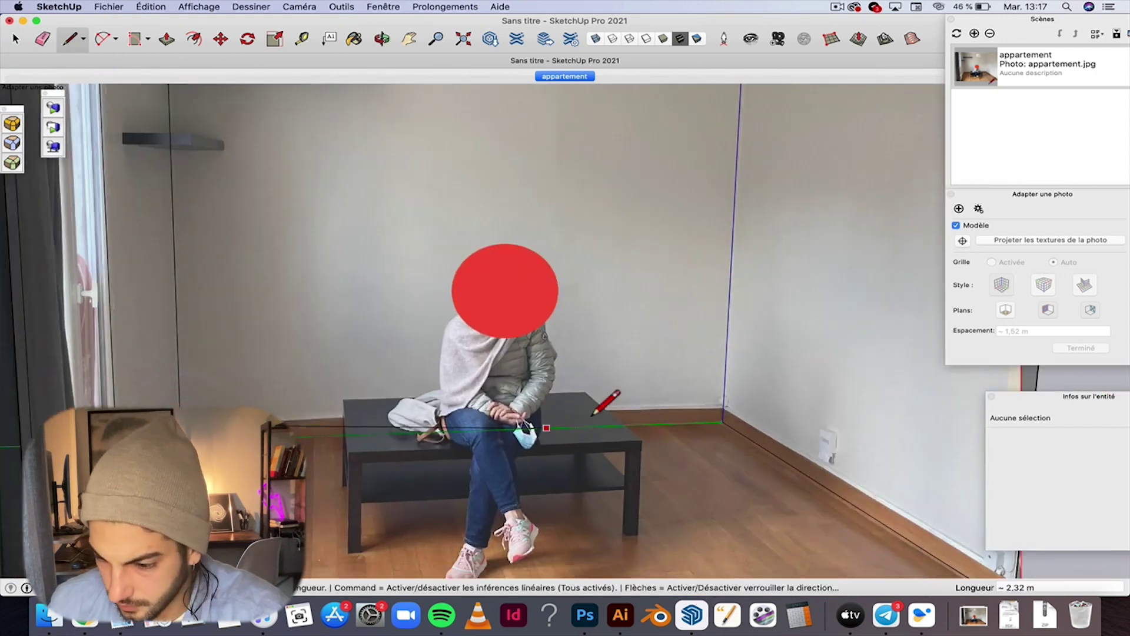
pyautogui.click(723, 406)
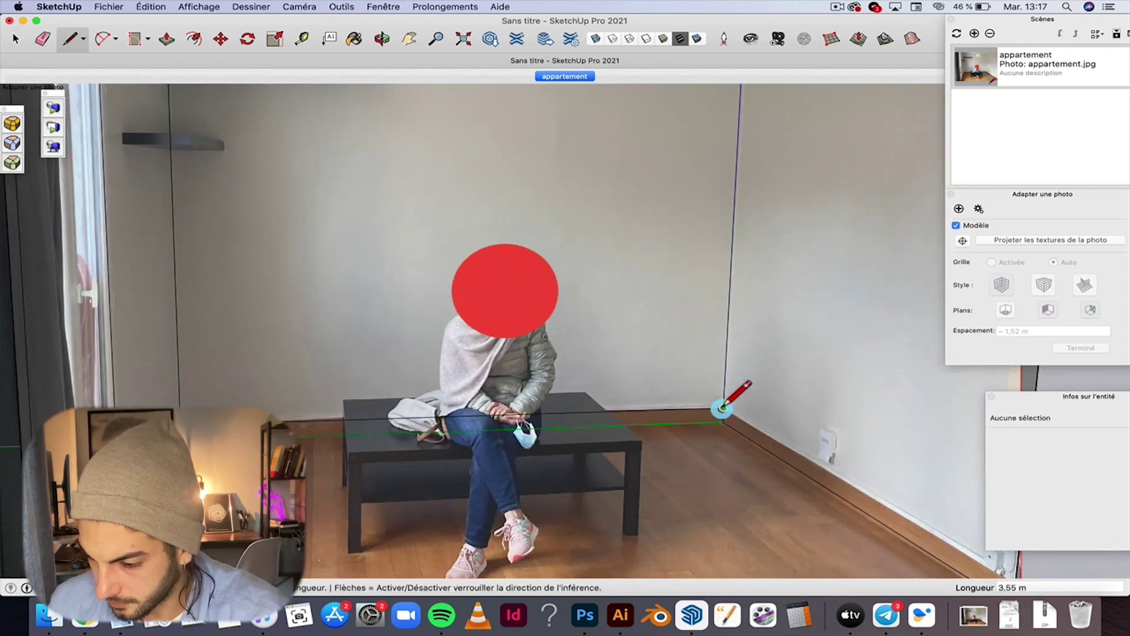
pyautogui.scroll(-2, 723, 406)
pyautogui.scroll(4, 888, 487)
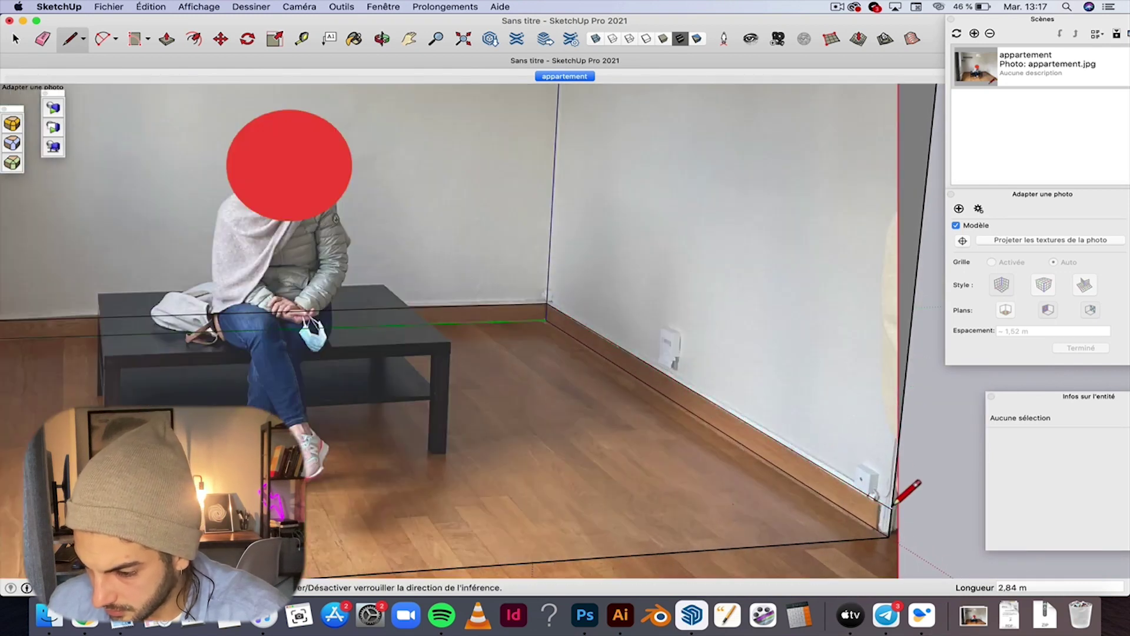
pyautogui.scroll(-1, 901, 487)
pyautogui.scroll(-5, 732, 361)
pyautogui.scroll(4, 567, 386)
pyautogui.click(393, 301)
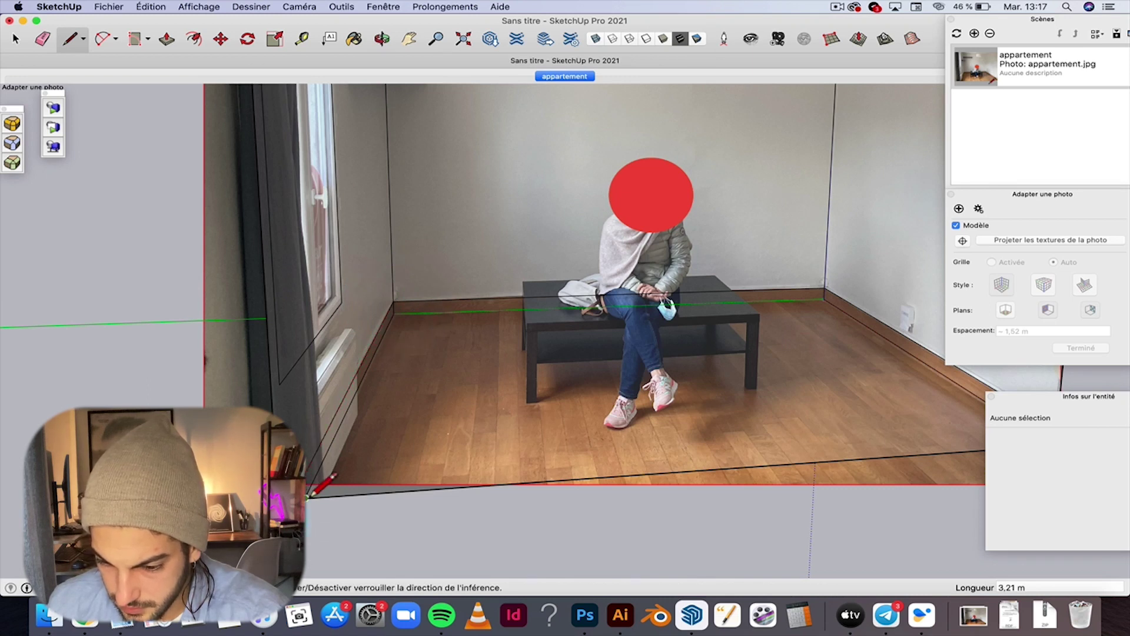
# Step: Orbit above the room box and close the outline into a top face
pyautogui.scroll(-5, 306, 496)
pyautogui.moveTo(312, 489); pyautogui.dragTo(297, 316, button='middle')
pyautogui.scroll(3, 298, 315)
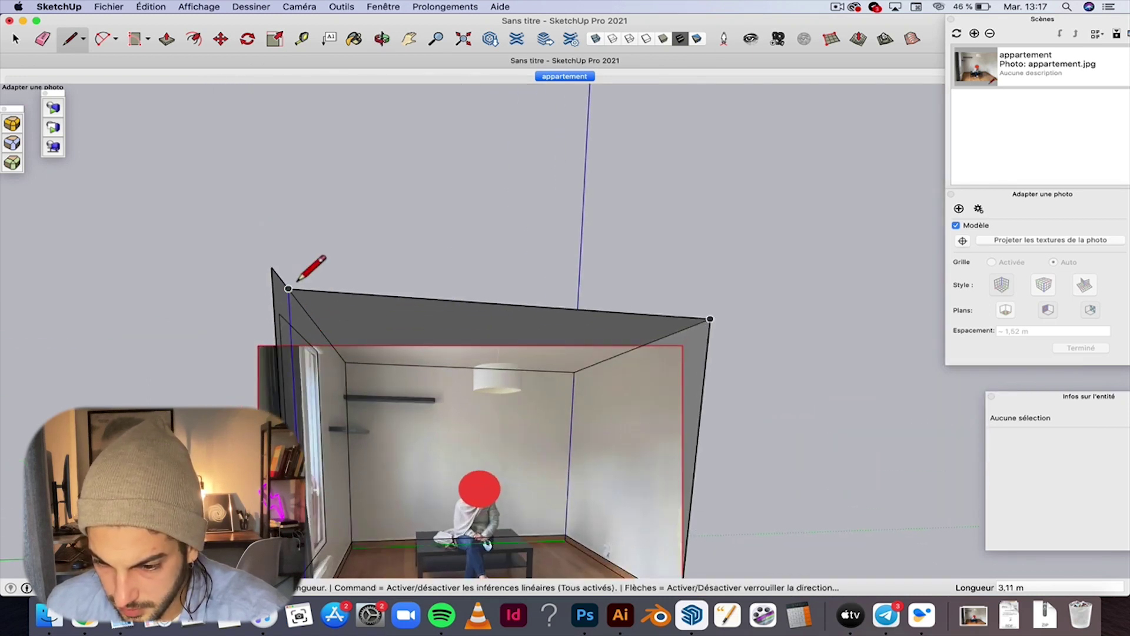
pyautogui.click(288, 288)
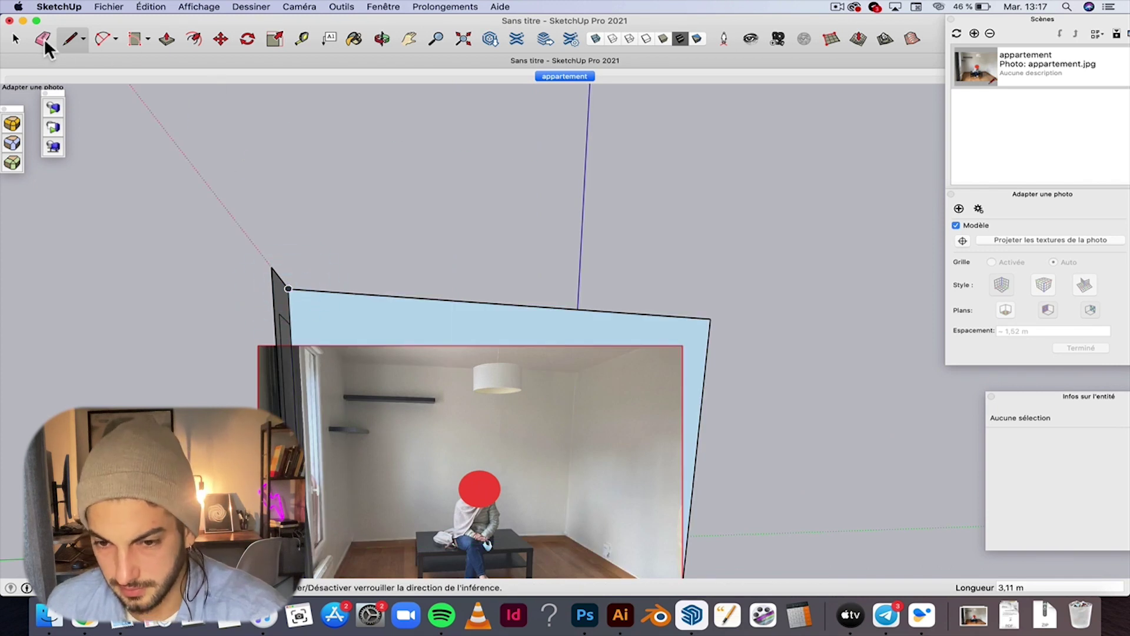
# Step: Select the top face, then erase the extra vertical edge at the box's left corner
pyautogui.click(26, 38)
pyautogui.click(404, 314)
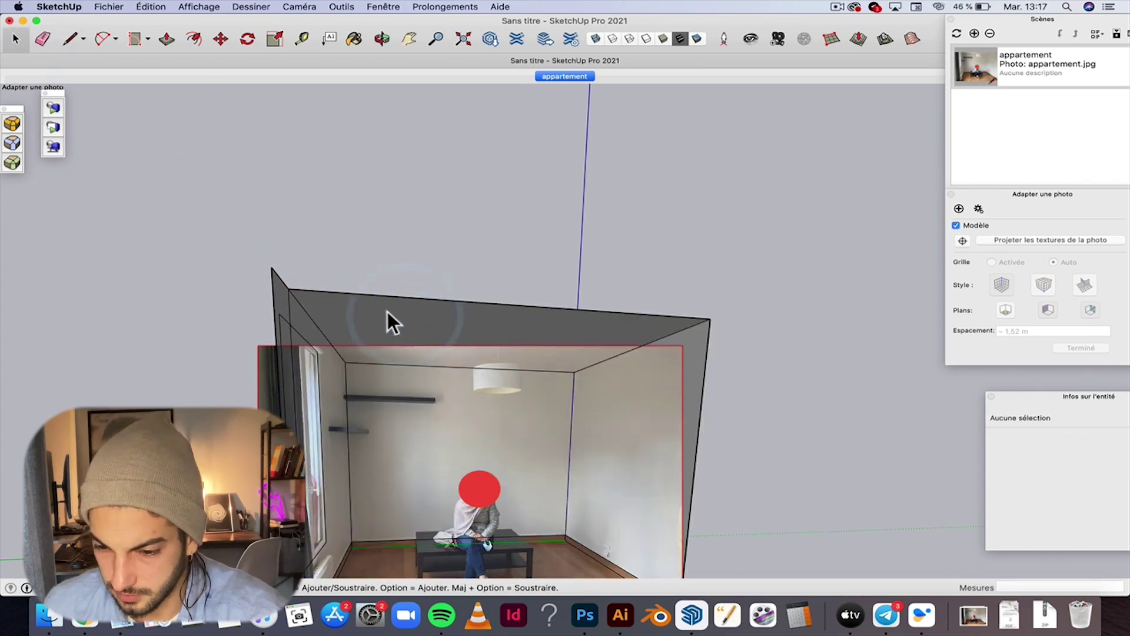
pyautogui.click(43, 41)
pyautogui.click(266, 296)
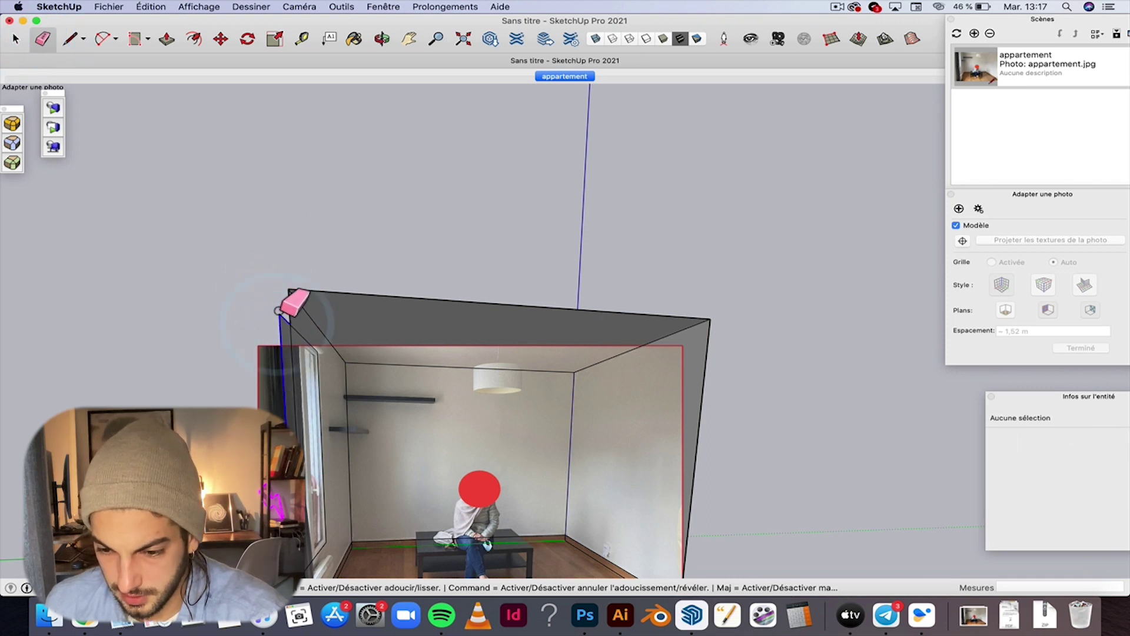
pyautogui.scroll(-5, 278, 365)
pyautogui.scroll(5, 314, 541)
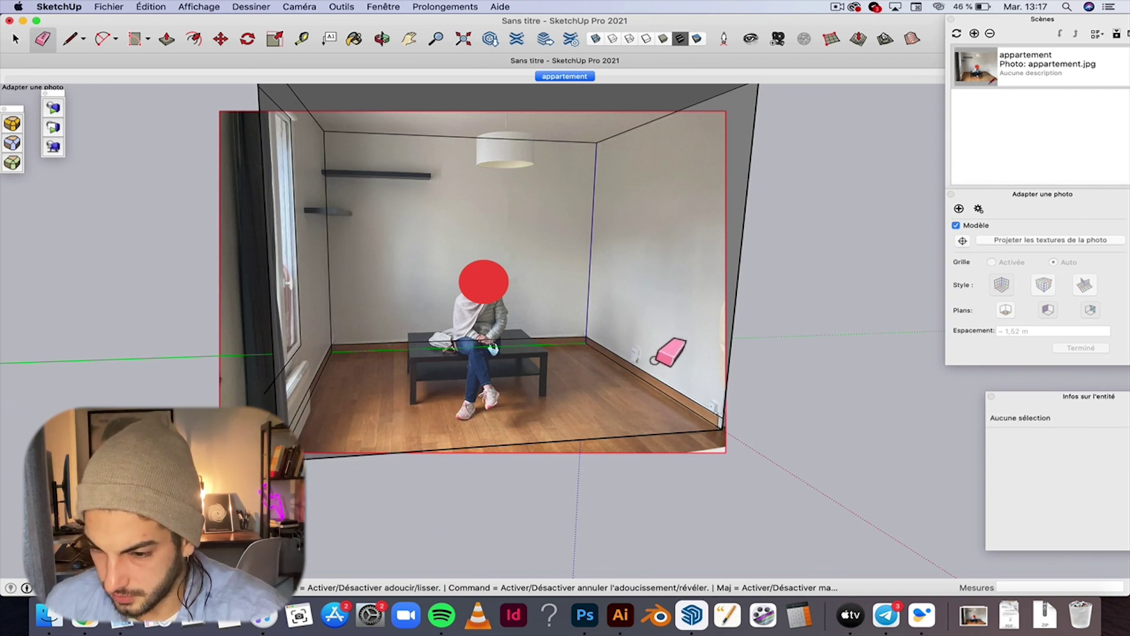
# Step: Draw rectangles covering the upper and lower dark wall shelves
pyautogui.scroll(5, 342, 174)
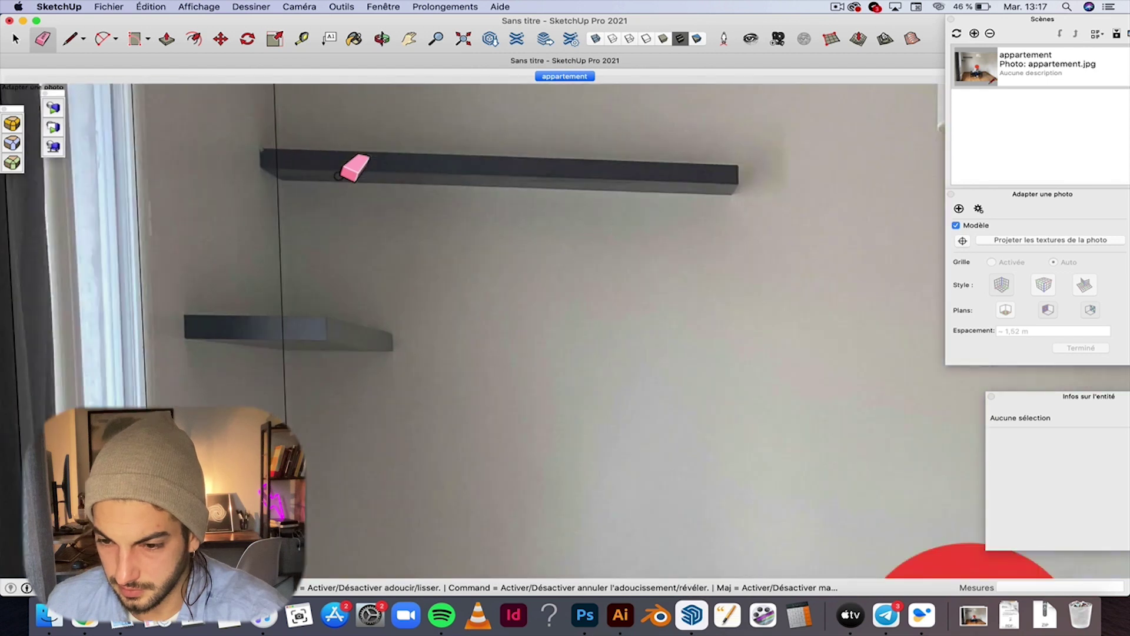
pyautogui.click(140, 40)
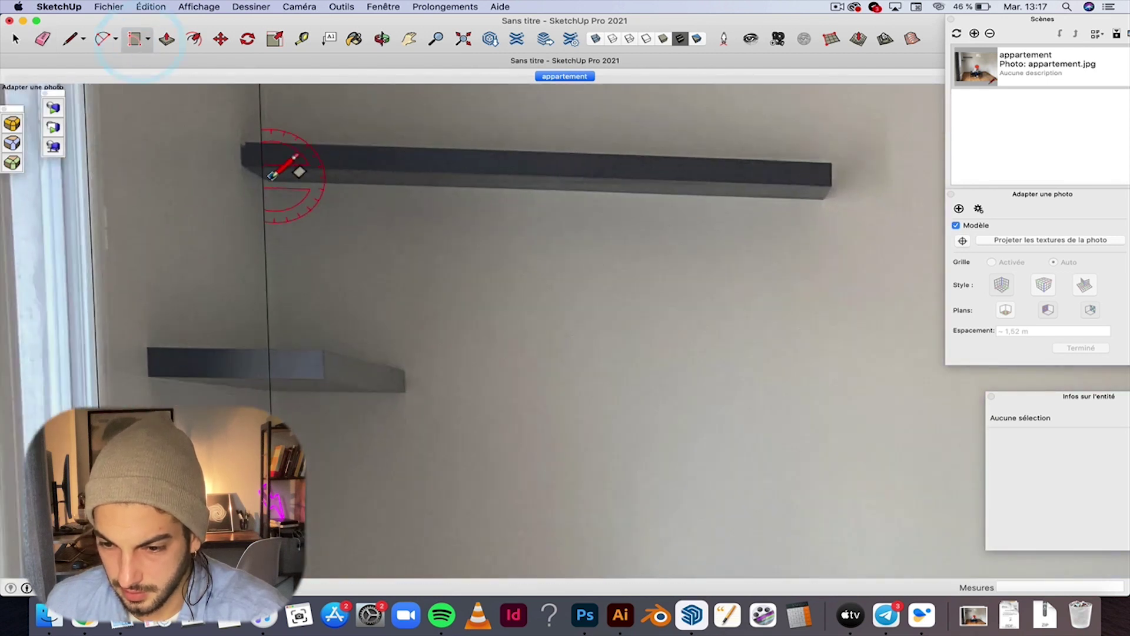
pyautogui.click(263, 181)
pyautogui.click(823, 199)
pyautogui.click(825, 172)
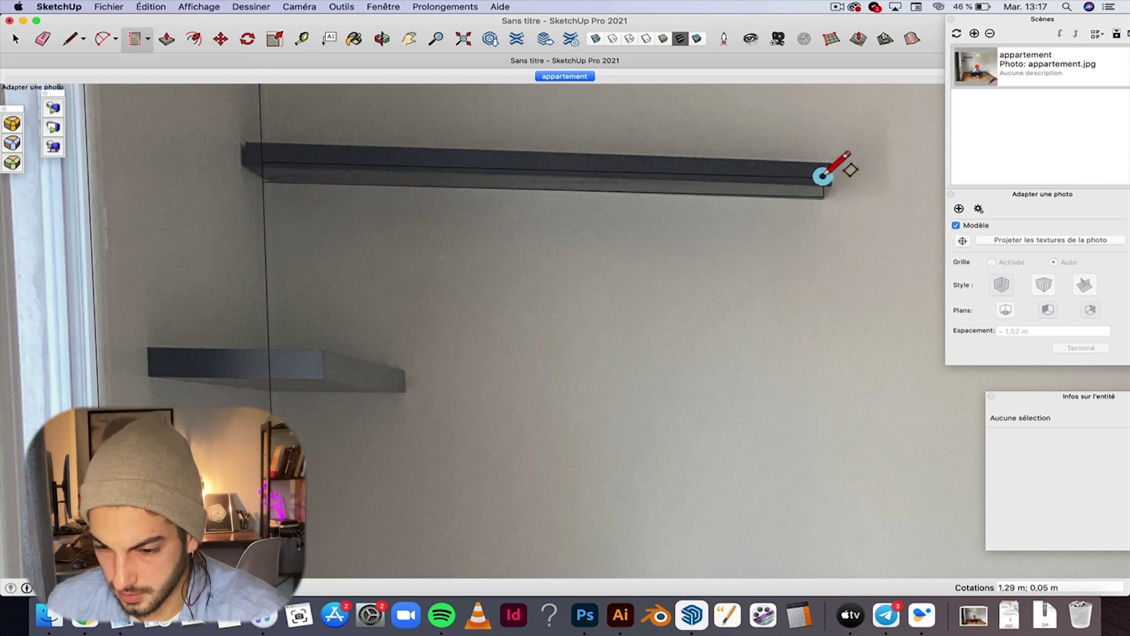
pyautogui.click(270, 392)
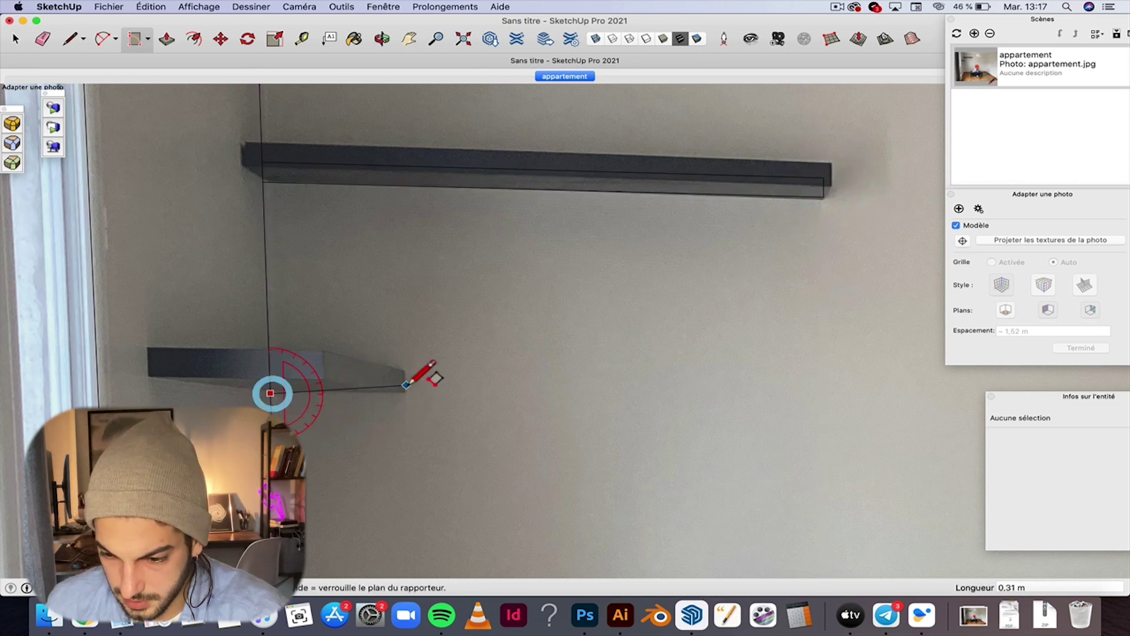
pyautogui.click(403, 392)
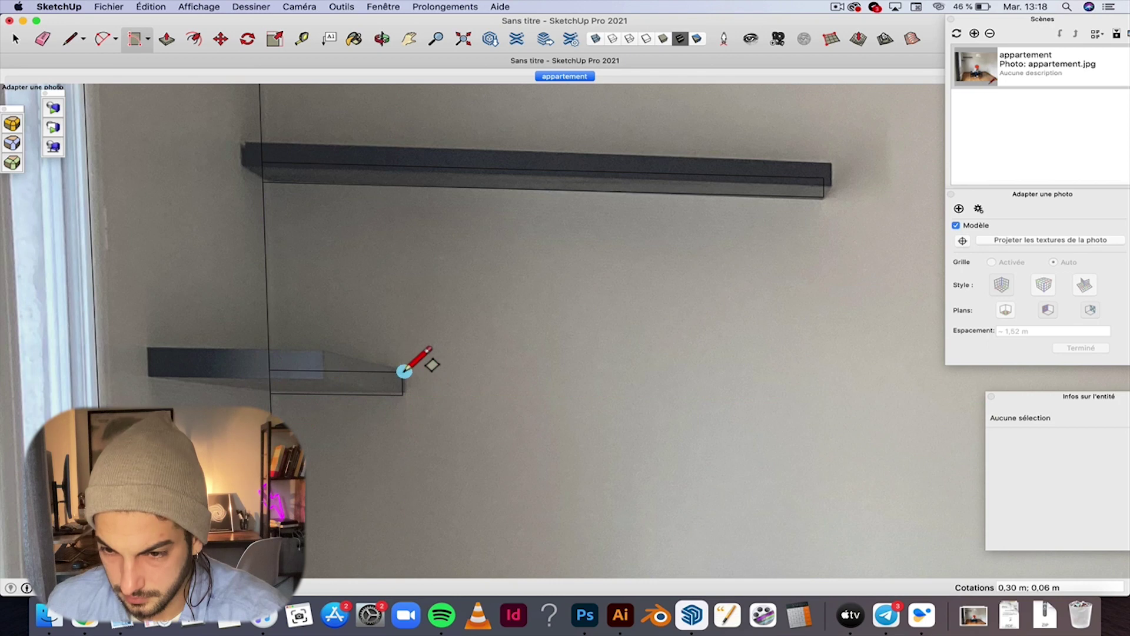
pyautogui.click(403, 371)
# Step: Push/Pull both shelf faces into thin solid boxes
pyautogui.click(167, 38)
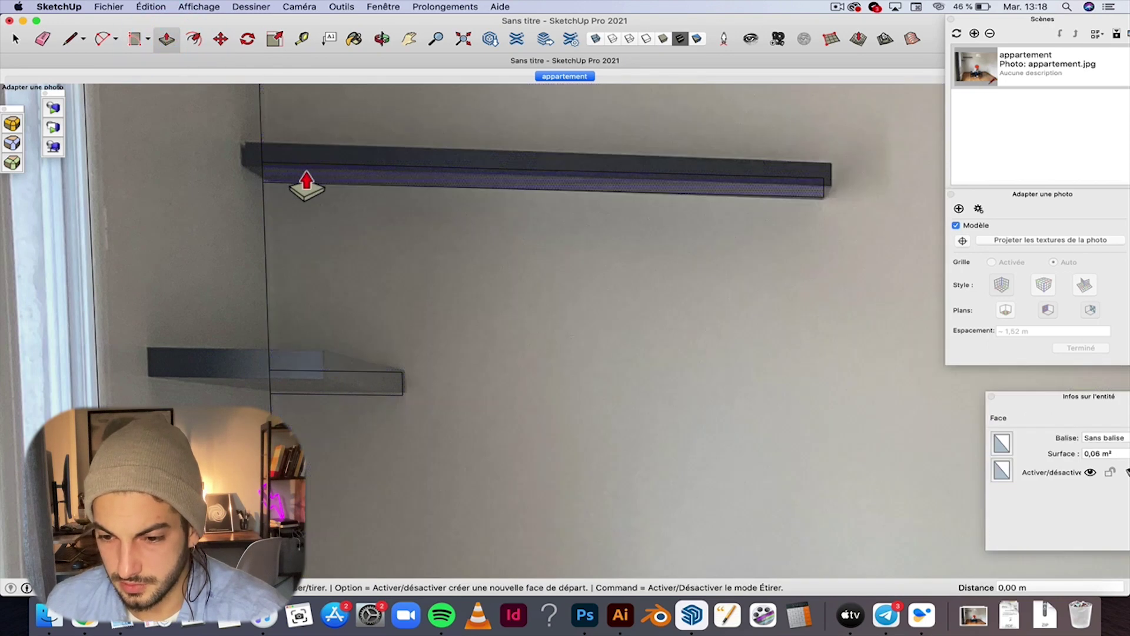
pyautogui.click(307, 177)
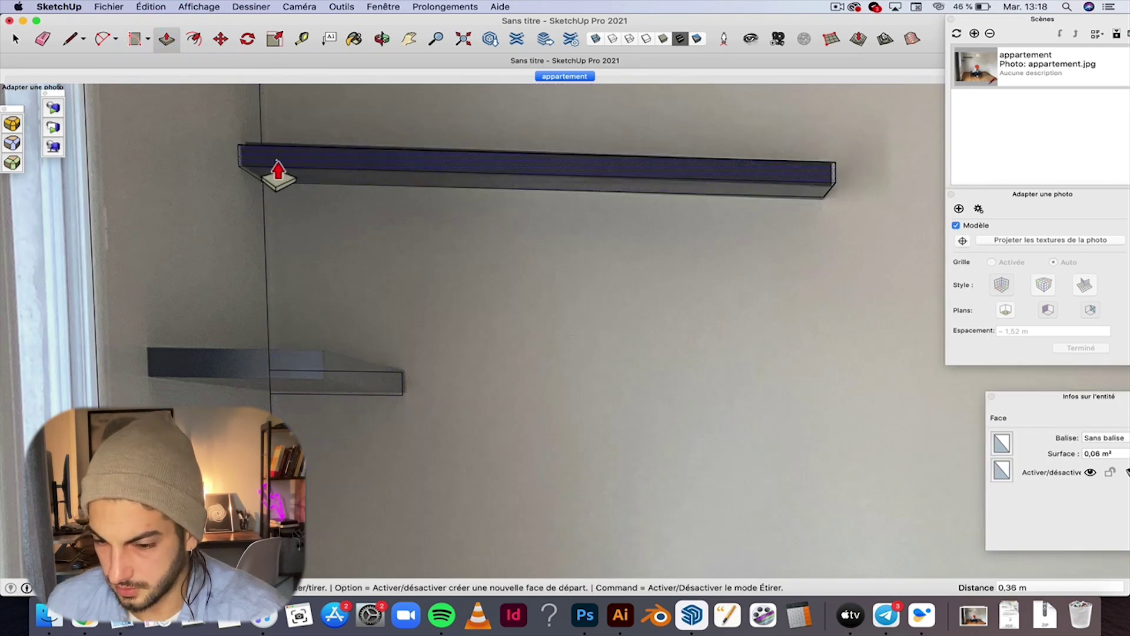
pyautogui.click(278, 174)
pyautogui.click(195, 390)
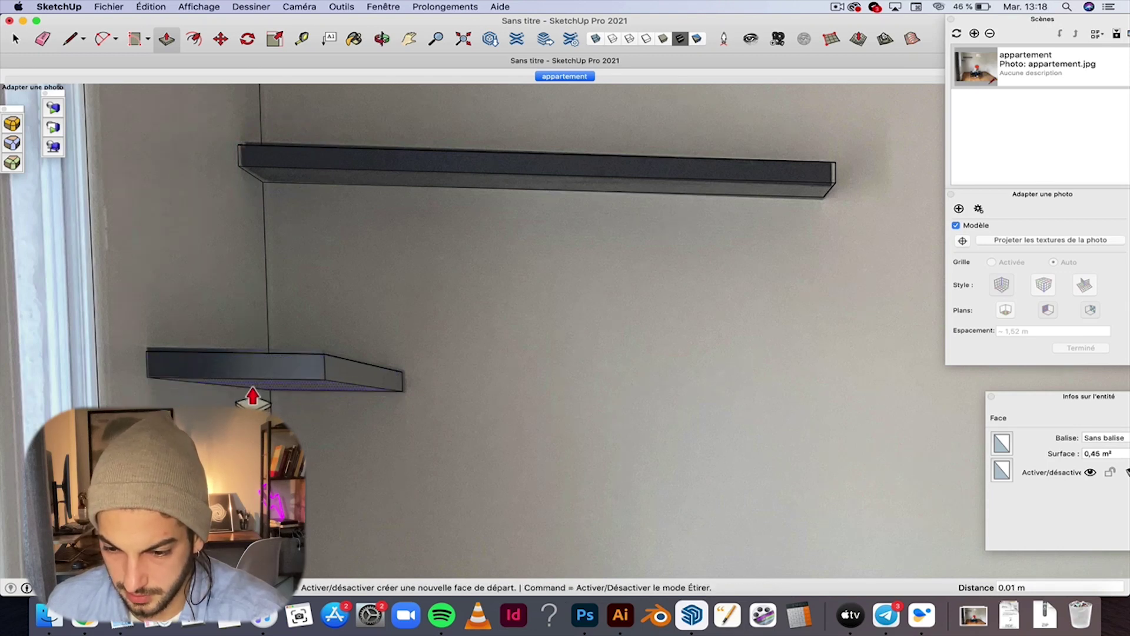
pyautogui.click(252, 398)
pyautogui.scroll(-2, 416, 265)
pyautogui.scroll(-2, 415, 265)
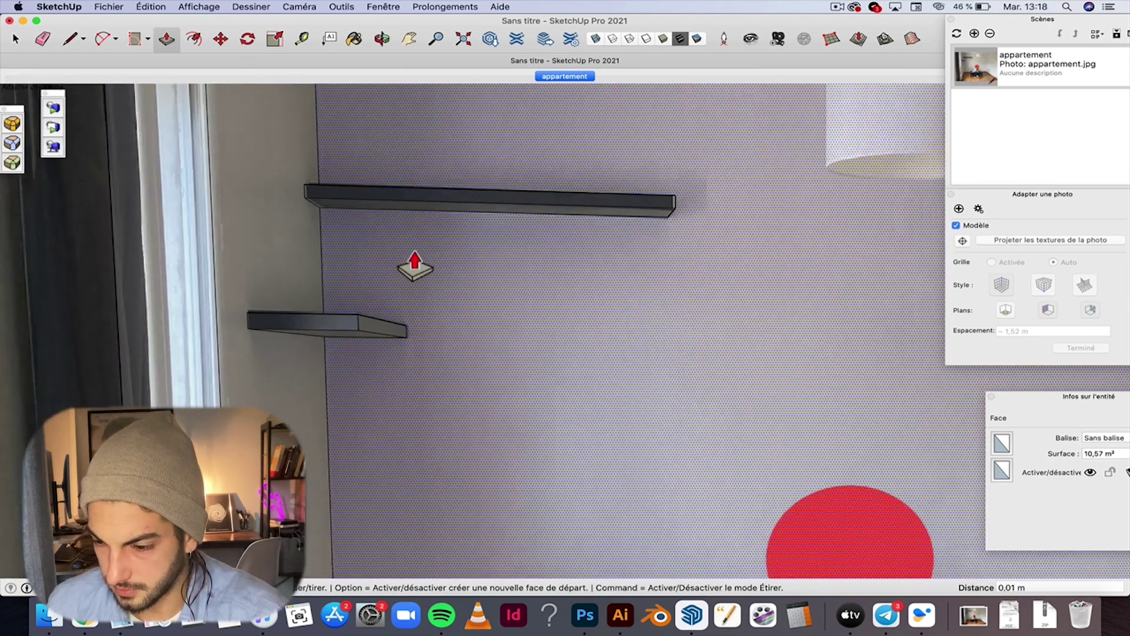
pyautogui.scroll(-3, 415, 266)
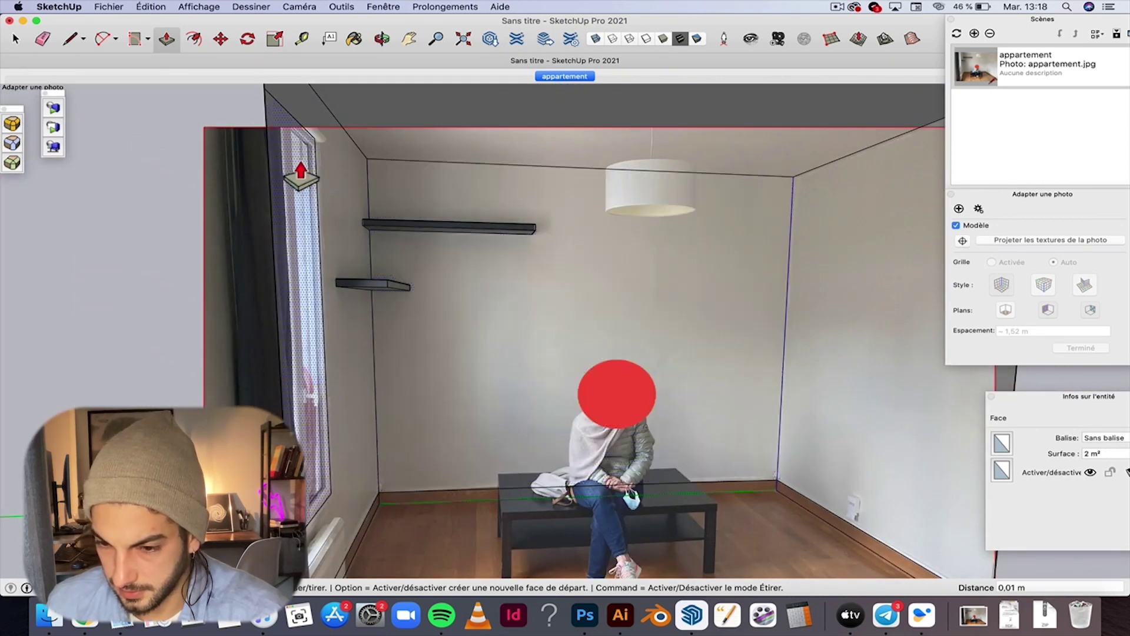
# Step: Try a Follow Me sweep on the window jamb, then cancel it
pyautogui.click(192, 34)
pyautogui.click(312, 146)
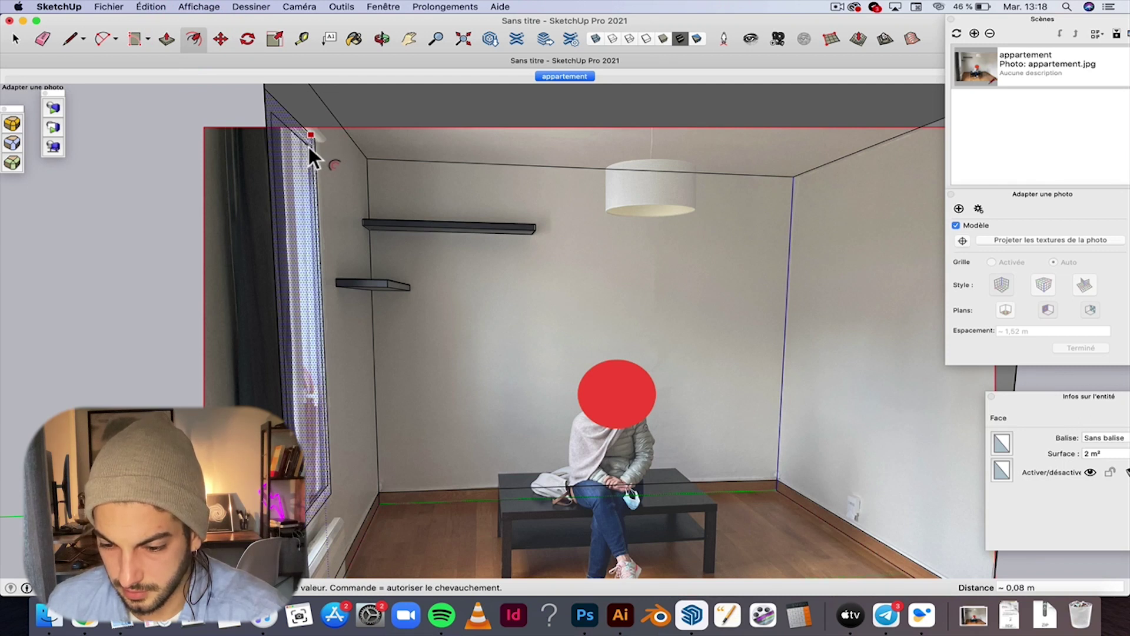
pyautogui.press('Escape')
pyautogui.click(168, 41)
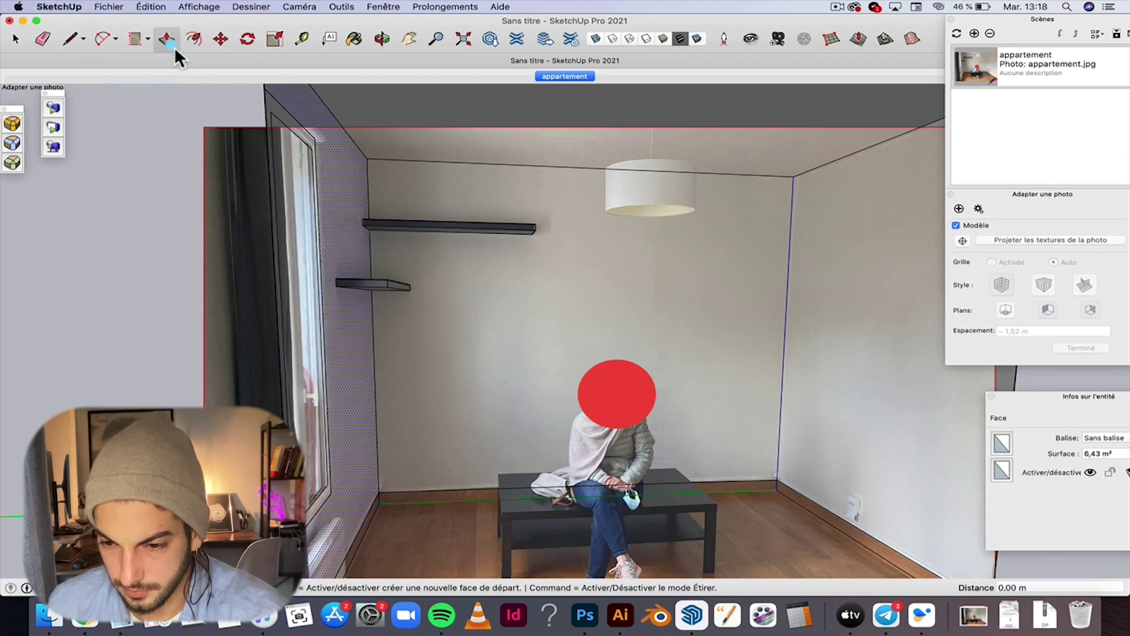
# Step: Push the window-jamb face out about 0.02 m and zoom out to view the room
pyautogui.click(16, 40)
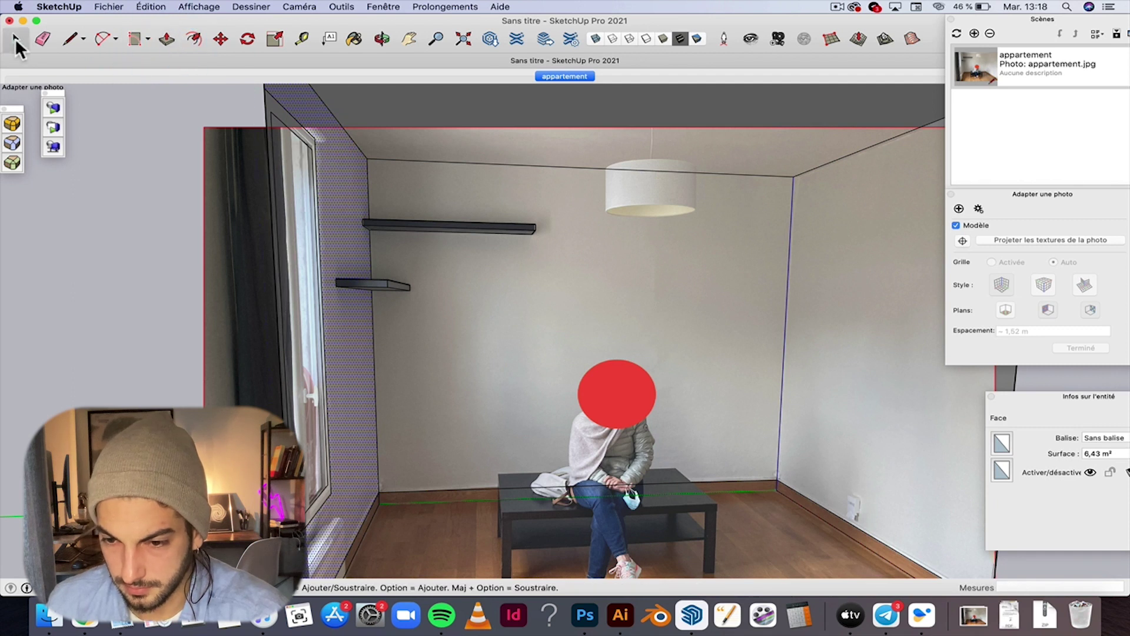
pyautogui.click(281, 115)
pyautogui.click(166, 39)
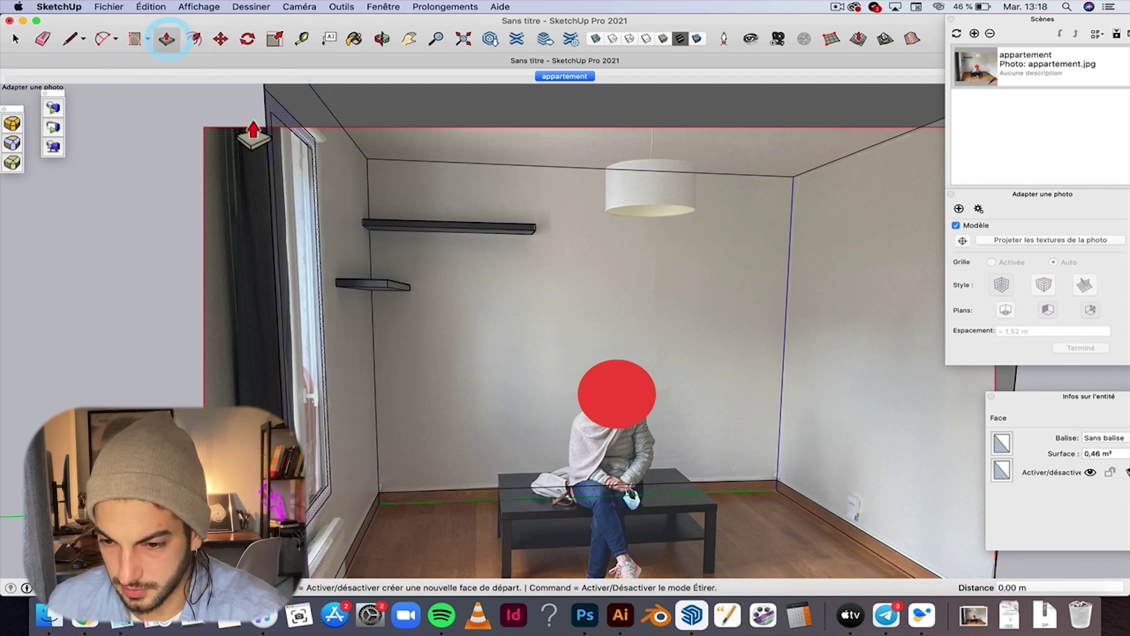
pyautogui.scroll(3, 253, 129)
pyautogui.click(309, 118)
pyautogui.click(307, 114)
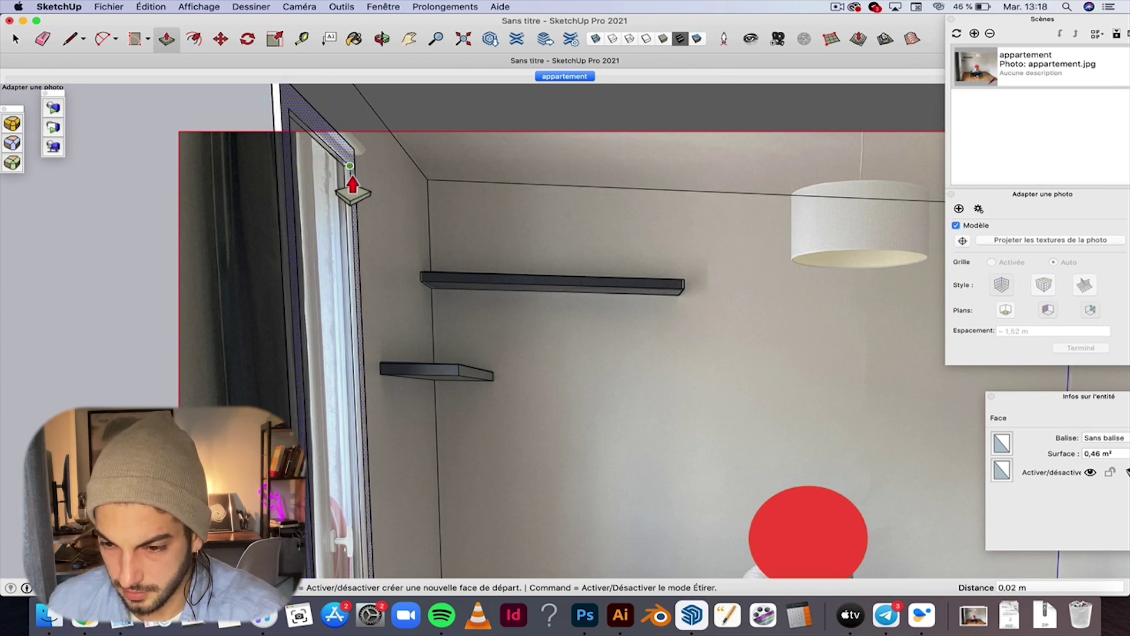
pyautogui.scroll(-3, 313, 156)
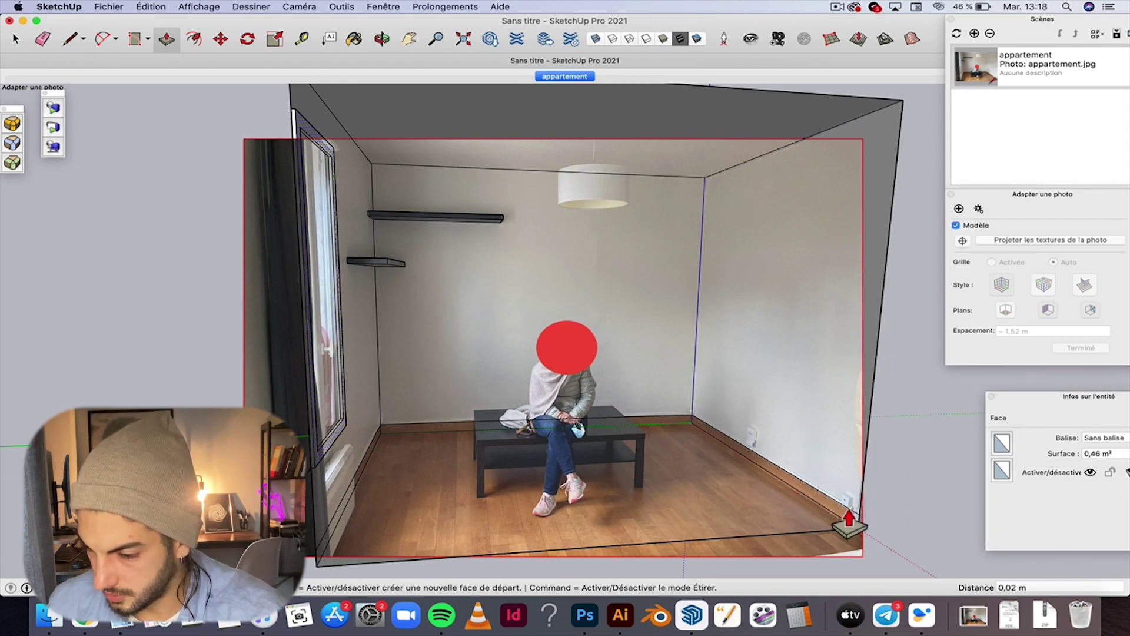
pyautogui.scroll(5, 848, 518)
# Step: Pull the right-wall skirting board out about 2 cm
pyautogui.press('space')
pyautogui.click(497, 315)
pyautogui.click(166, 39)
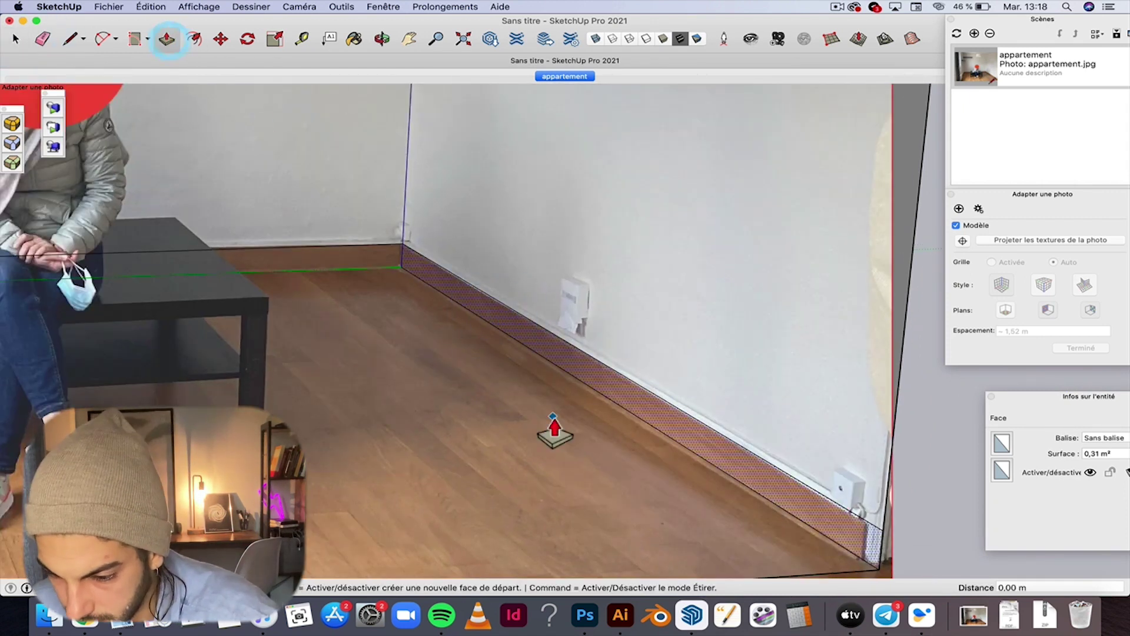
pyautogui.click(613, 406)
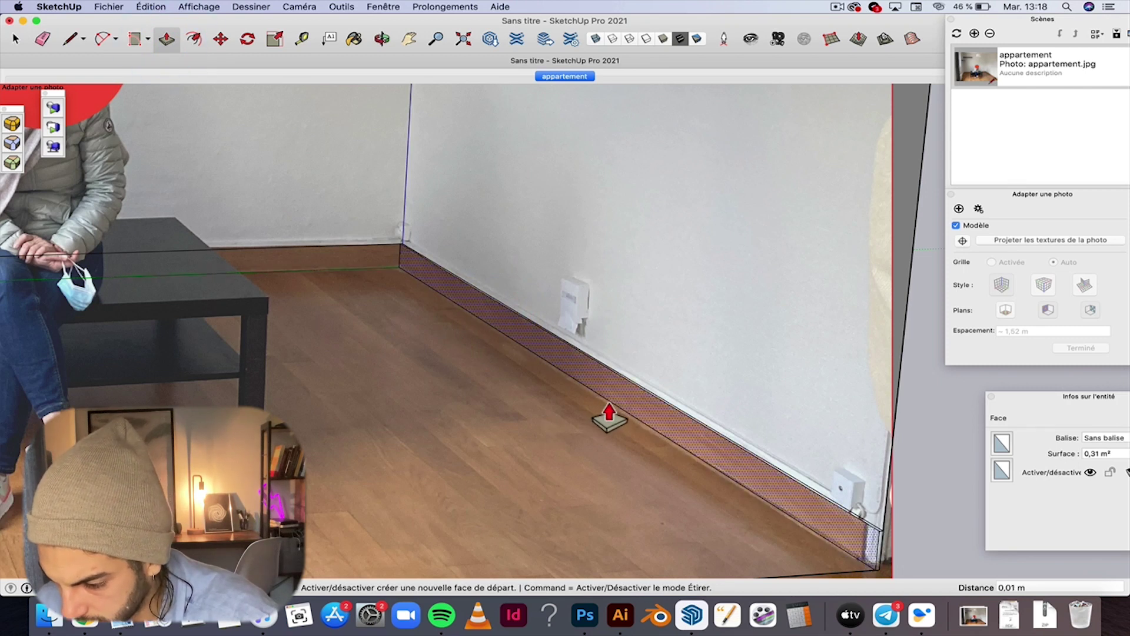
pyautogui.click(417, 280)
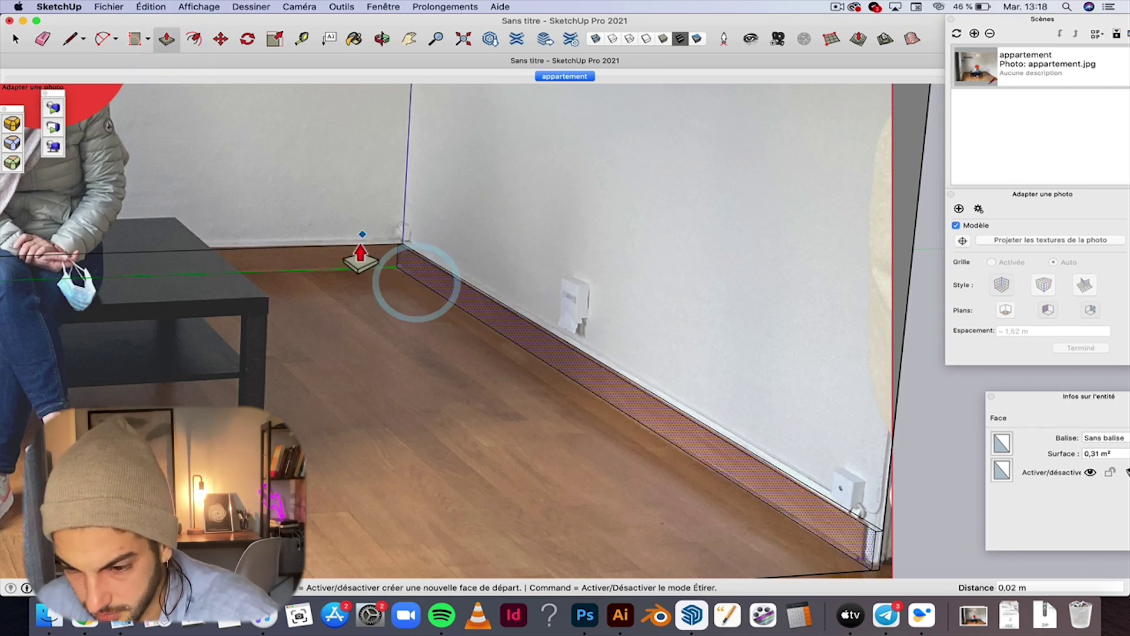
# Step: Pull the back-wall skirting board out about 2 cm
pyautogui.click(349, 251)
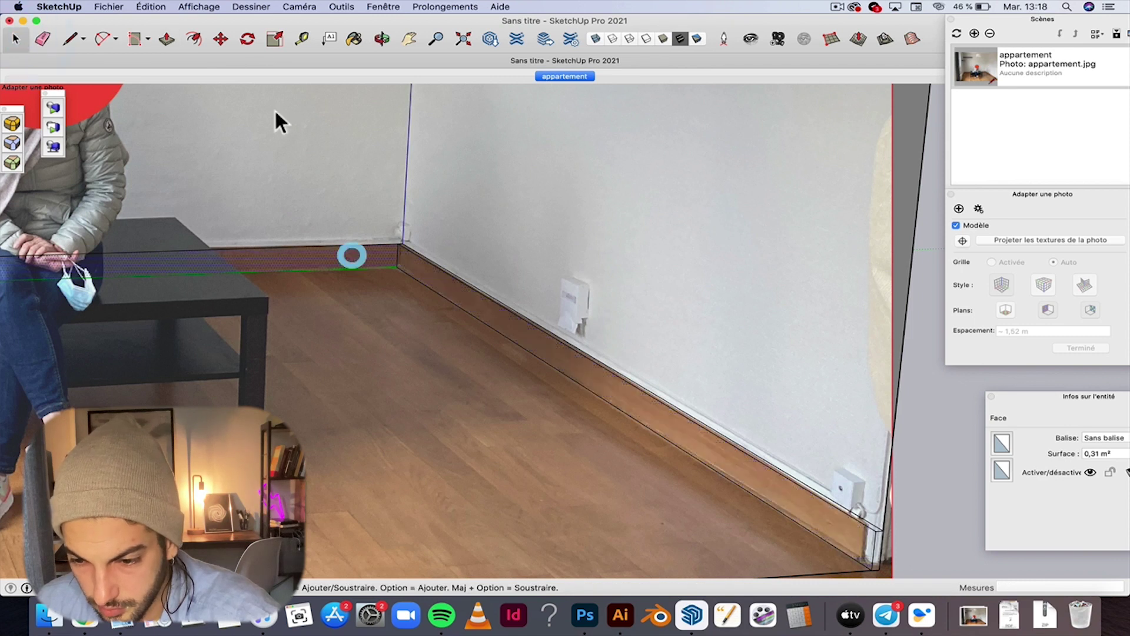
pyautogui.click(166, 38)
pyautogui.click(377, 261)
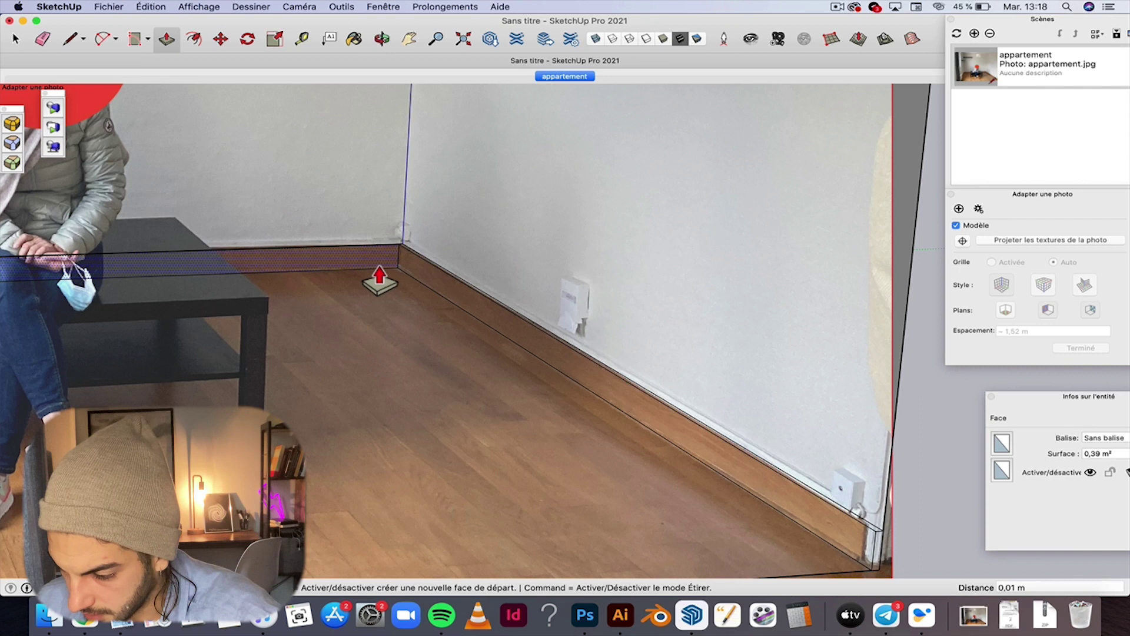
pyautogui.scroll(-3, 341, 265)
pyautogui.scroll(-3, 168, 315)
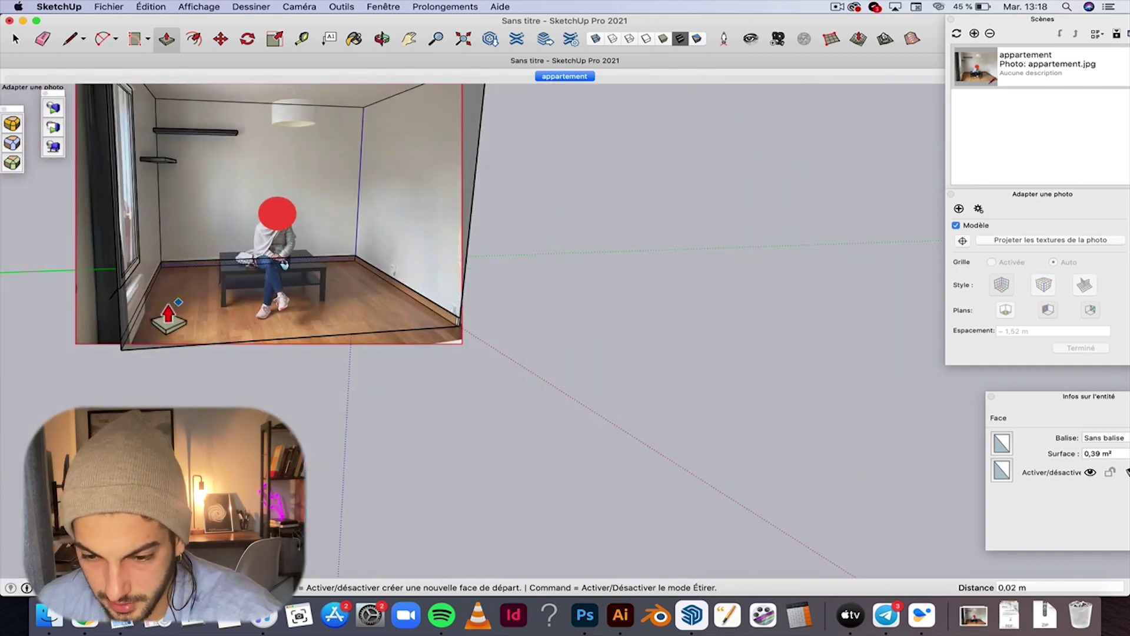
pyautogui.scroll(5, 168, 315)
pyautogui.scroll(2, 132, 272)
pyautogui.scroll(-5, 795, 530)
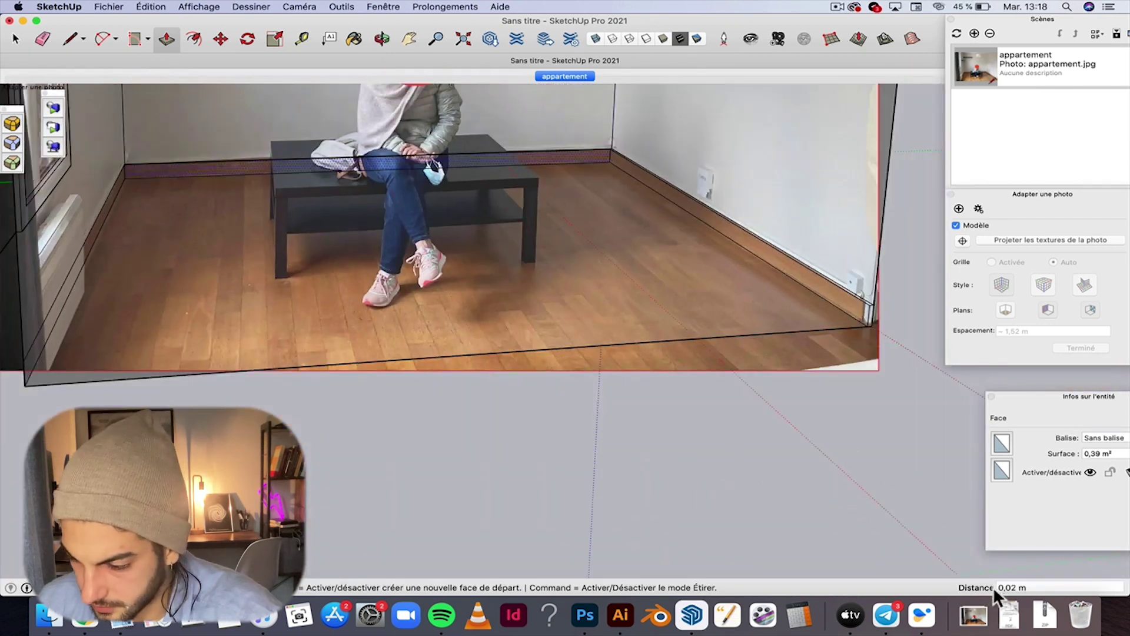
pyautogui.scroll(3, 76, 197)
# Step: Pull the left-wall skirting board out about 2 cm
pyautogui.click(16, 40)
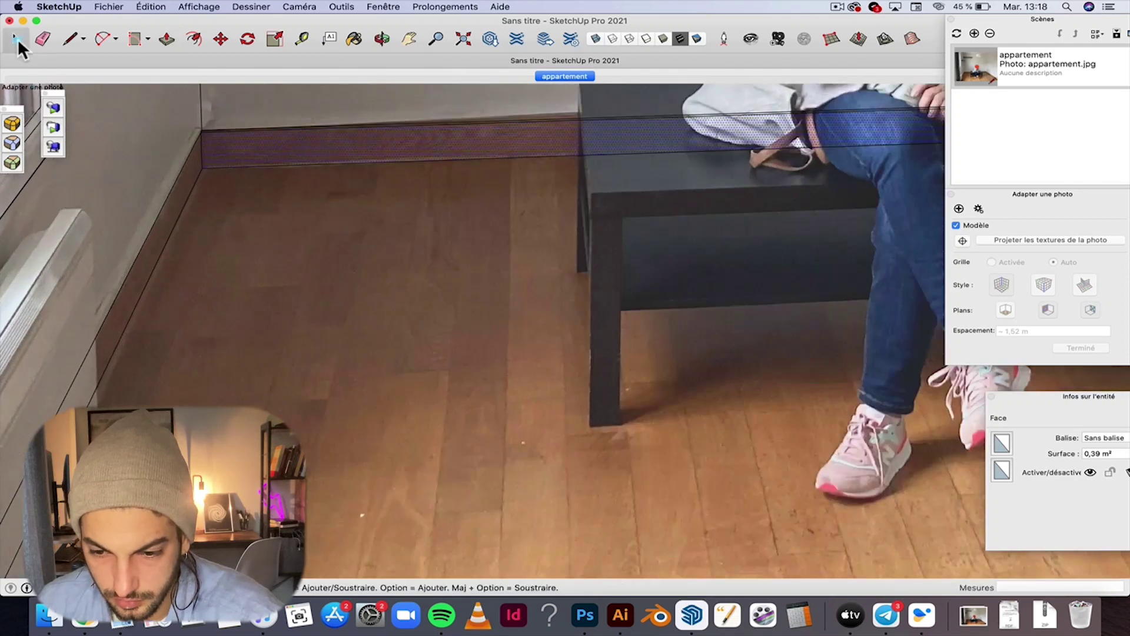
pyautogui.click(162, 234)
pyautogui.click(166, 39)
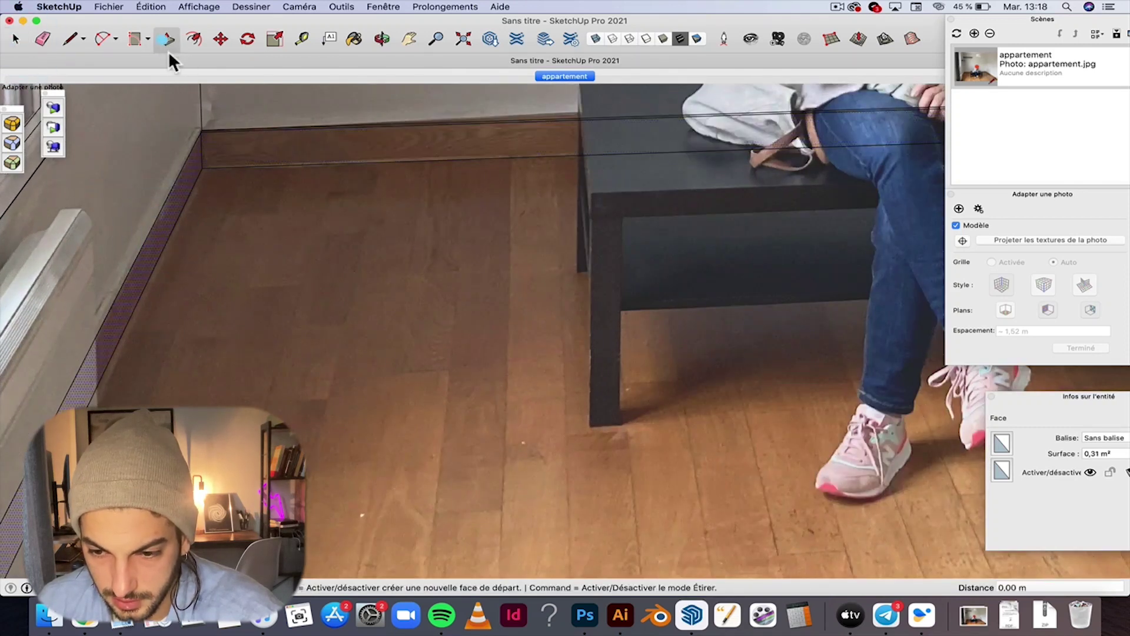
pyautogui.click(189, 172)
pyautogui.scroll(-2, 228, 180)
pyautogui.scroll(-3, 229, 180)
pyautogui.scroll(-2, 377, 198)
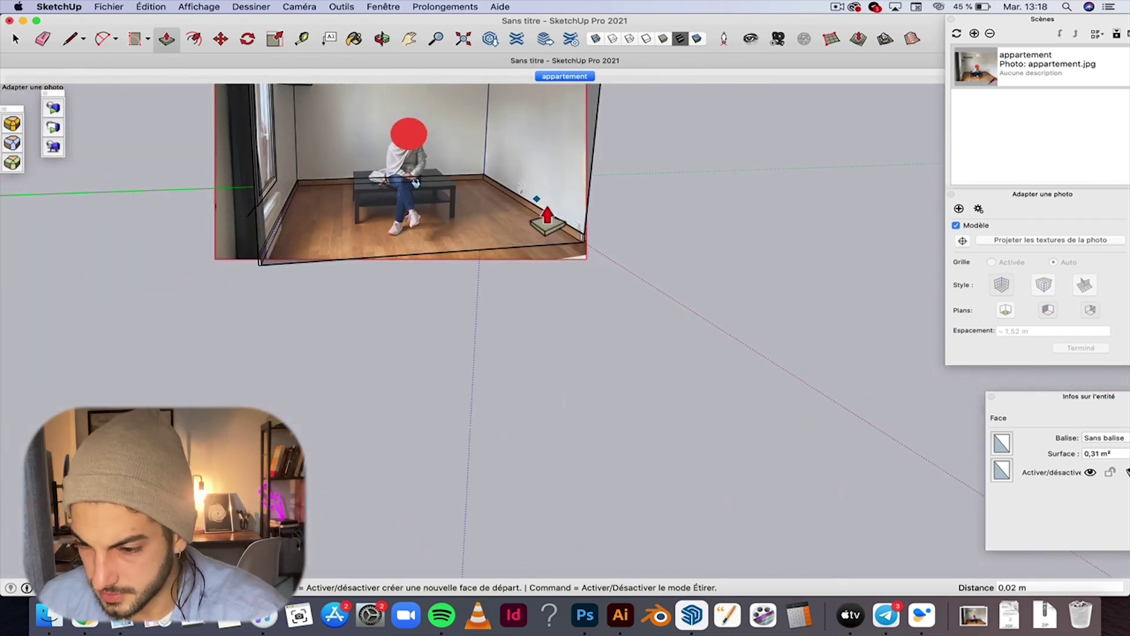
pyautogui.scroll(3, 587, 209)
pyautogui.scroll(3, 567, 273)
pyautogui.scroll(1, 544, 317)
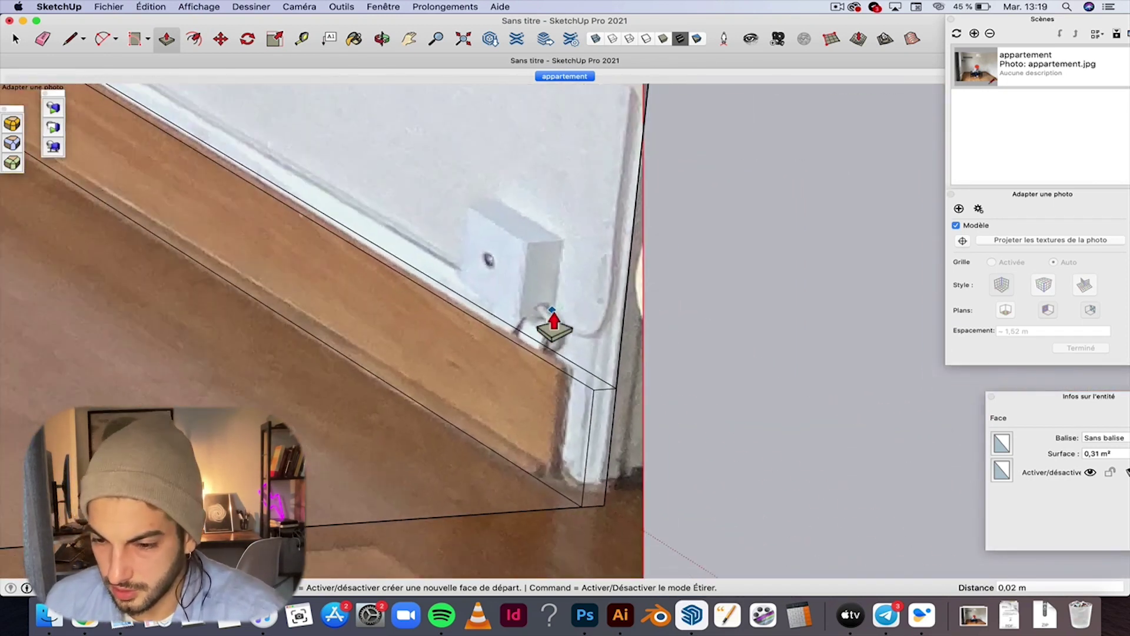
# Step: Trace the first wall outlet as a rotated rectangle and extrude it into a small box
pyautogui.click(136, 37)
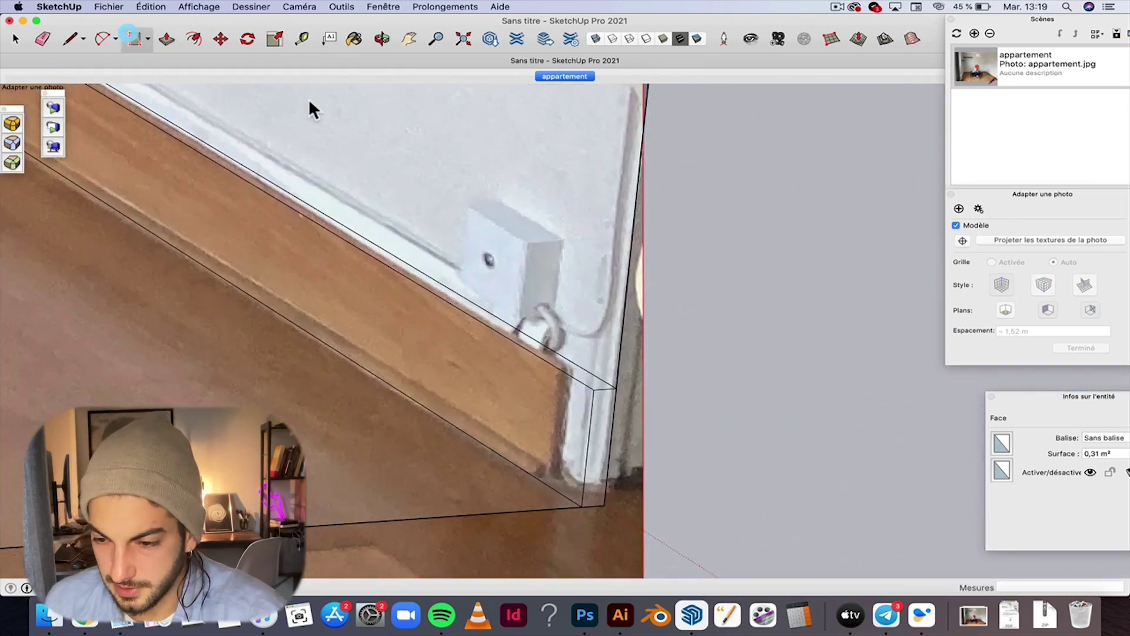
pyautogui.click(494, 203)
pyautogui.click(560, 239)
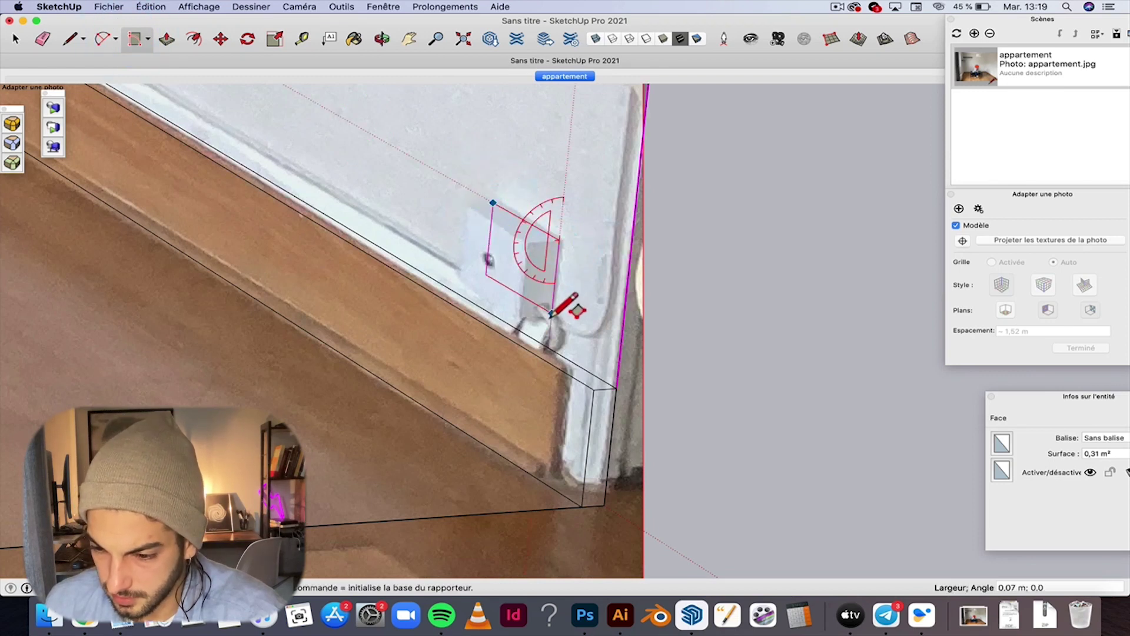
pyautogui.click(550, 320)
pyautogui.click(166, 39)
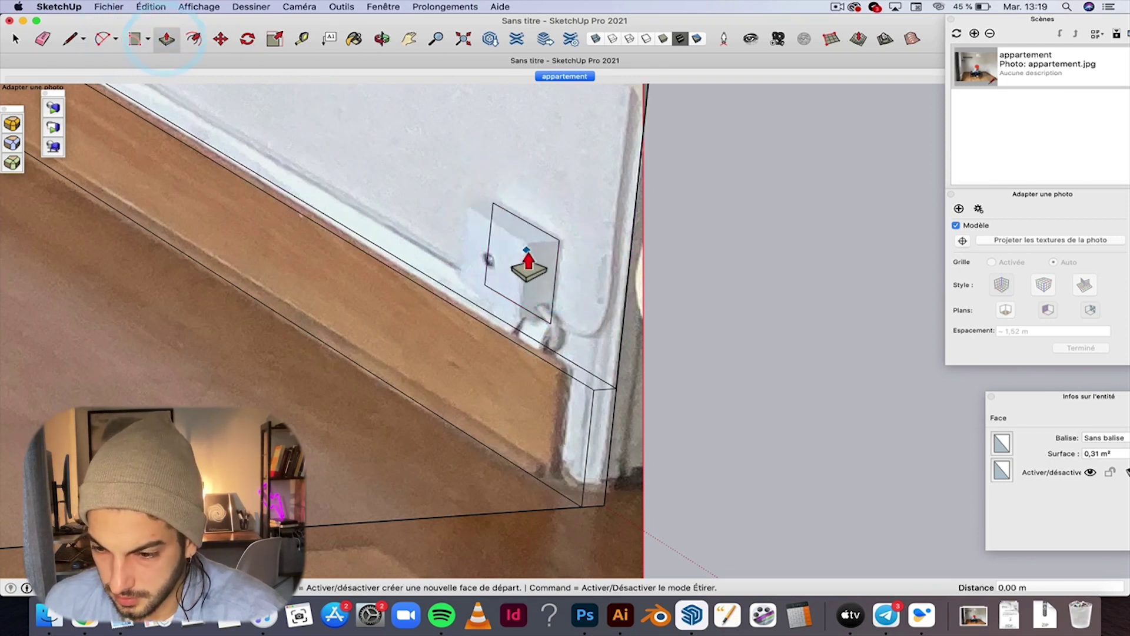
pyautogui.click(15, 39)
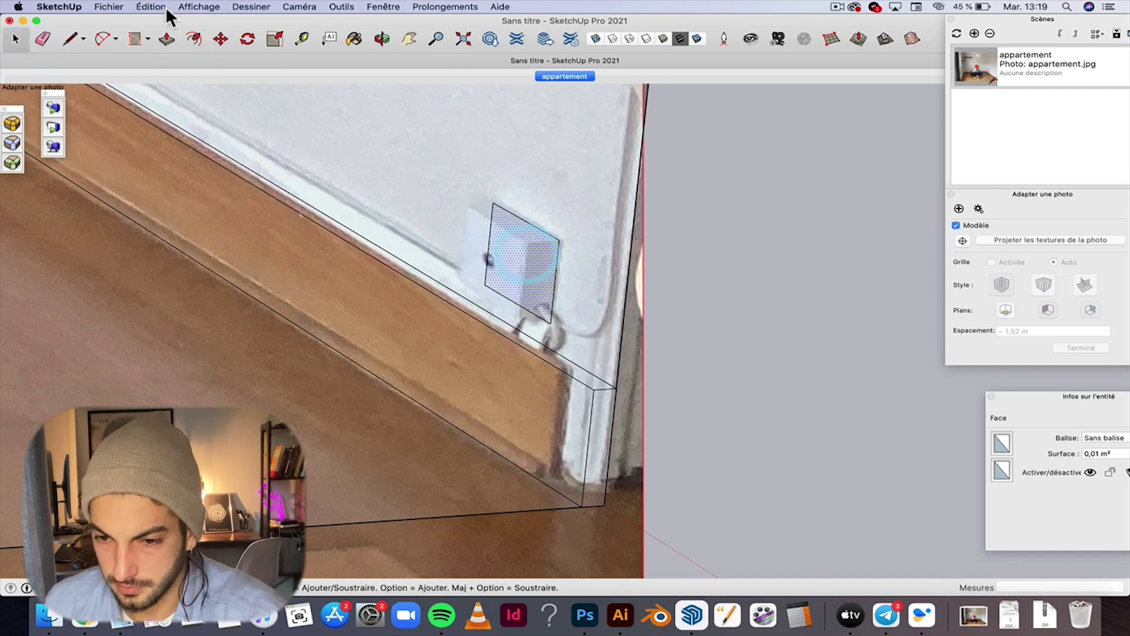
pyautogui.click(167, 39)
pyautogui.click(515, 248)
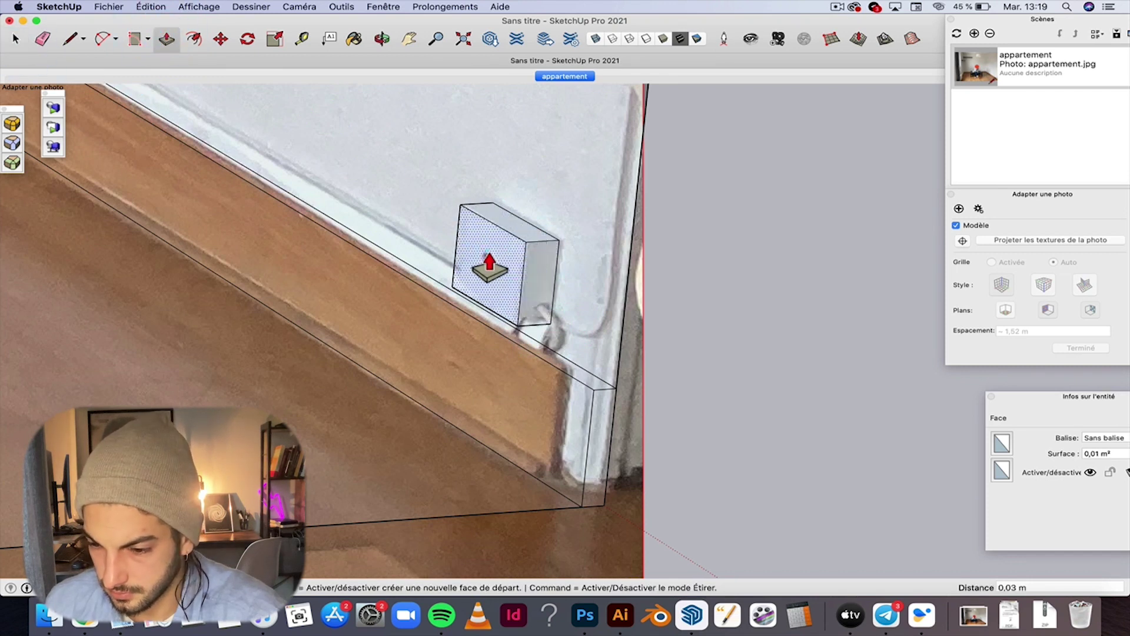
pyautogui.scroll(-5, 516, 262)
pyautogui.scroll(8, 353, 138)
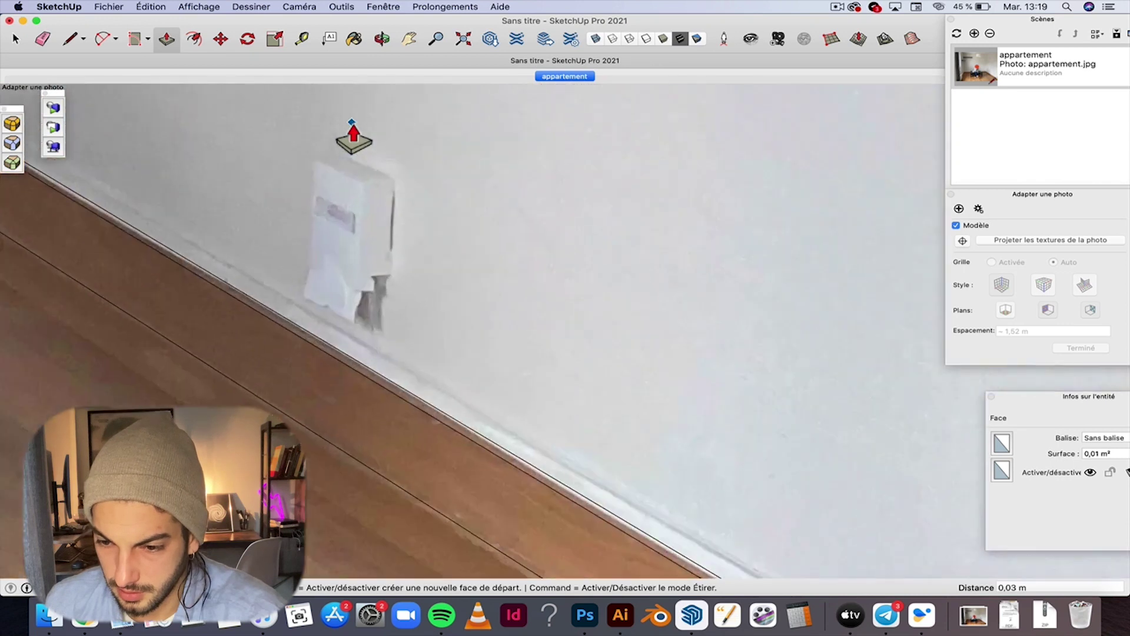
# Step: Trace the second wall outlet and extrude it into a box about 4 cm deep
pyautogui.click(143, 37)
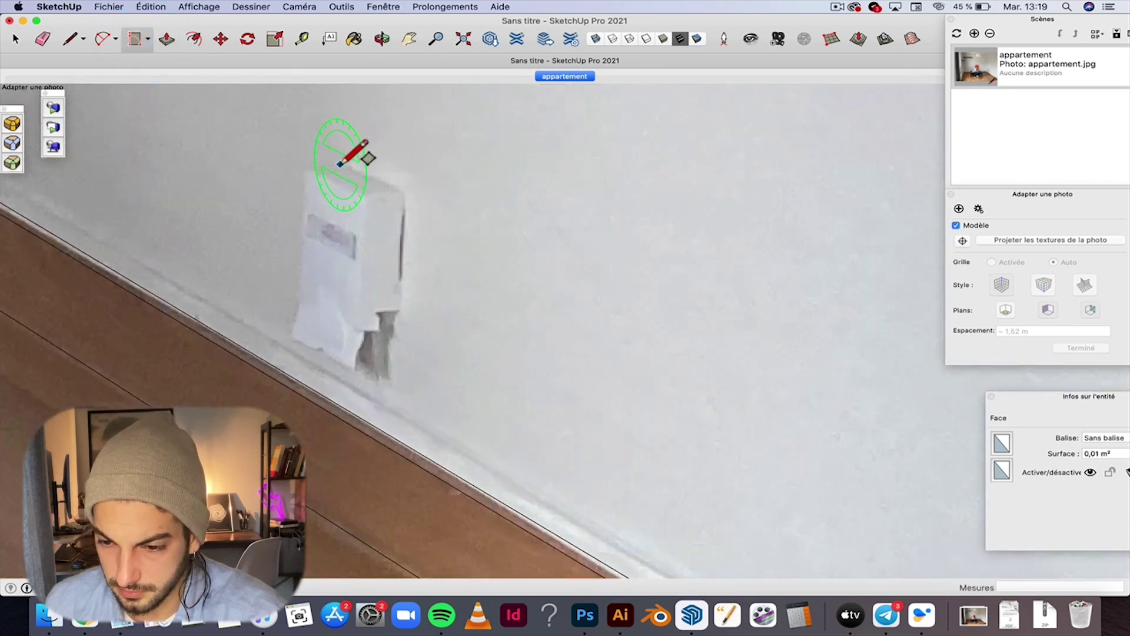
pyautogui.click(339, 164)
pyautogui.click(403, 196)
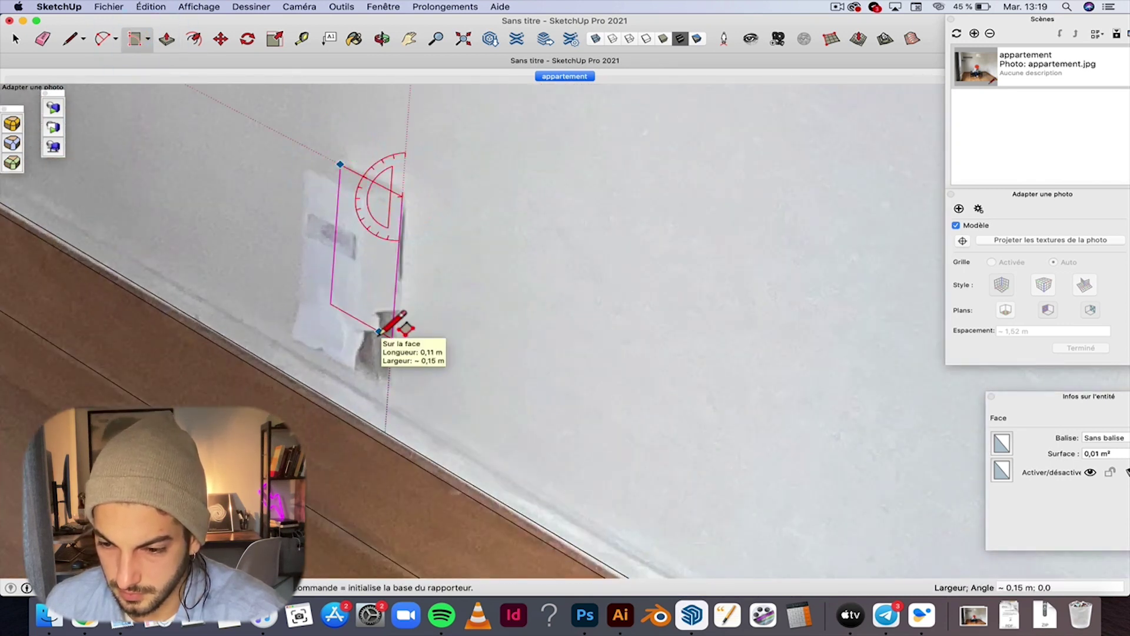
pyautogui.click(391, 345)
pyautogui.click(167, 39)
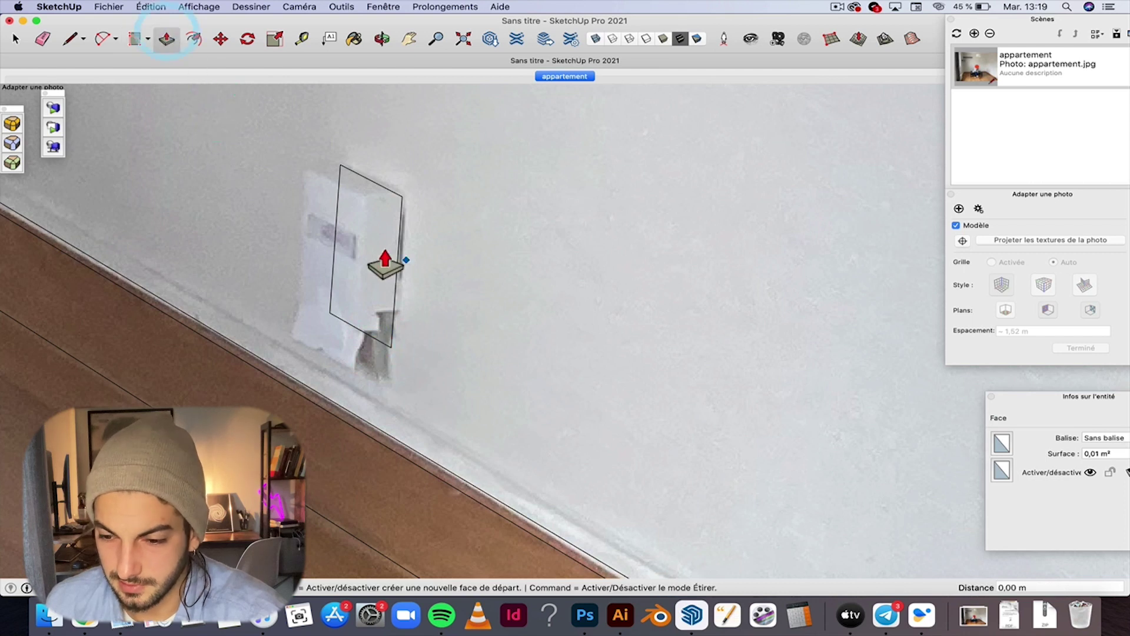
pyautogui.click(17, 41)
pyautogui.click(360, 222)
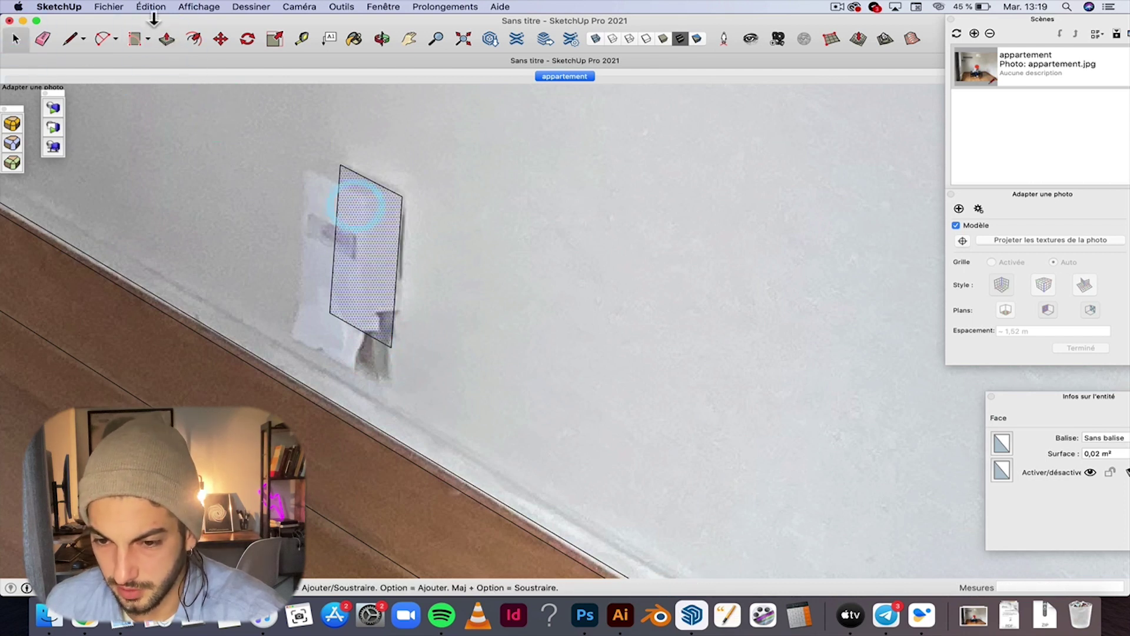
pyautogui.click(167, 39)
pyautogui.moveTo(384, 240); pyautogui.dragTo(354, 262)
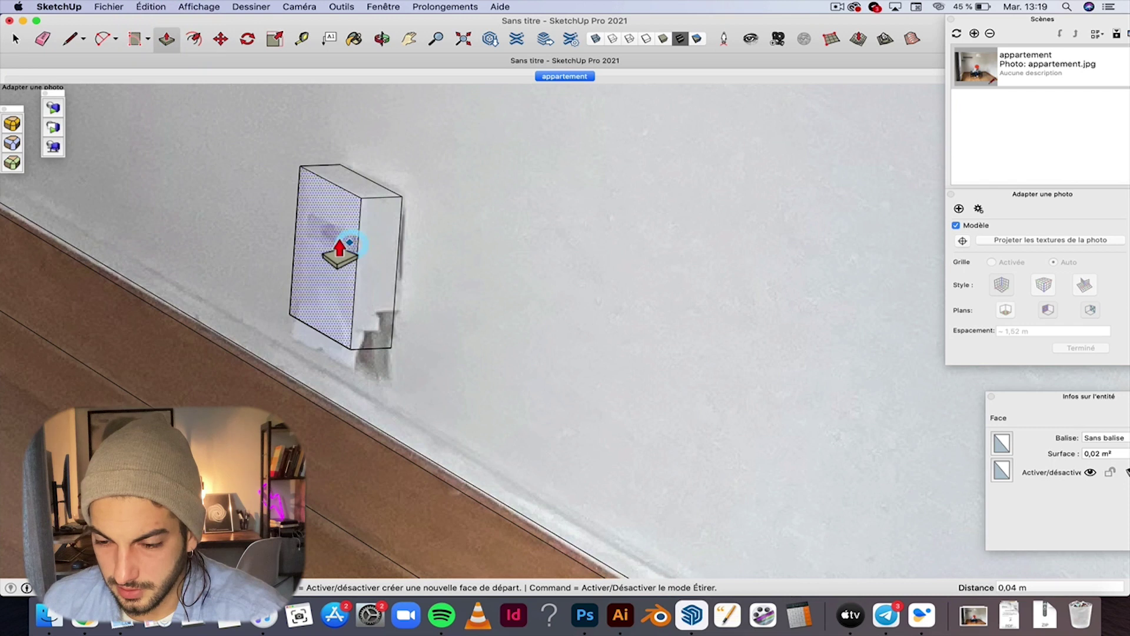
# Step: Zoom around to check the outlets and return to the Select tool
pyautogui.scroll(-3, 342, 253)
pyautogui.scroll(-2, 331, 246)
pyautogui.scroll(-2, 332, 244)
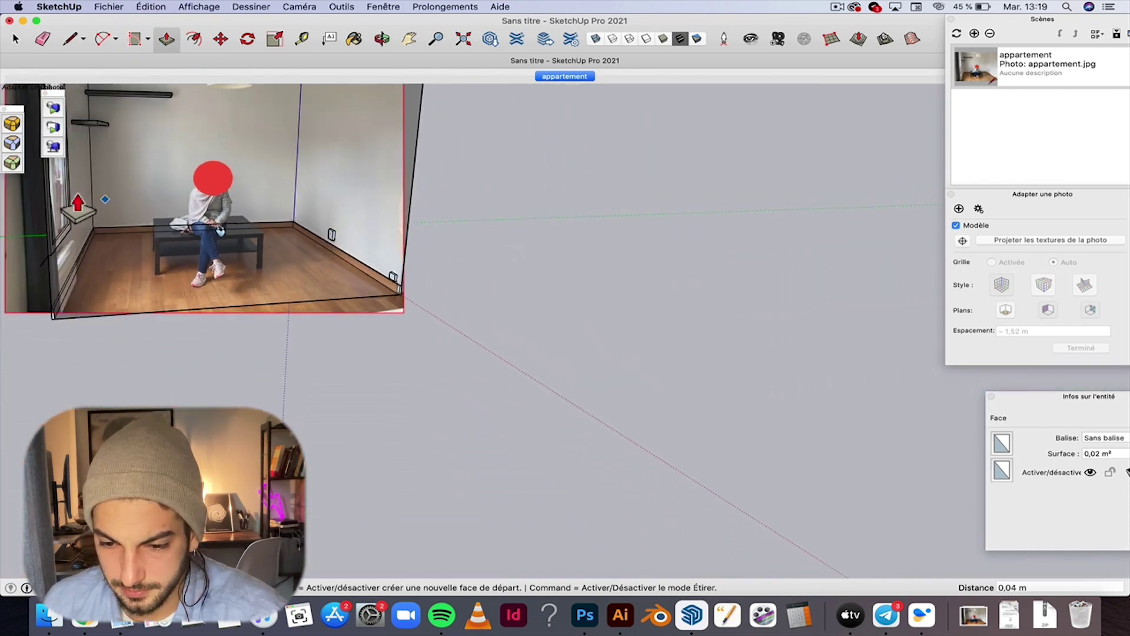
pyautogui.scroll(3, 77, 204)
pyautogui.scroll(-3, 57, 374)
pyautogui.scroll(2, 53, 373)
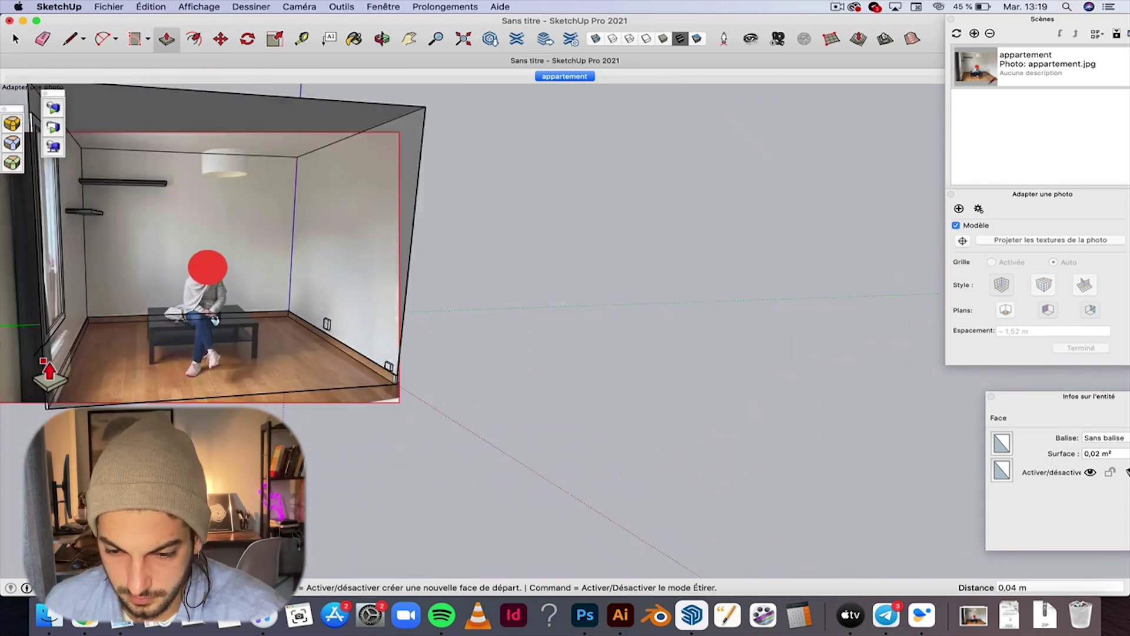
pyautogui.scroll(4, 50, 374)
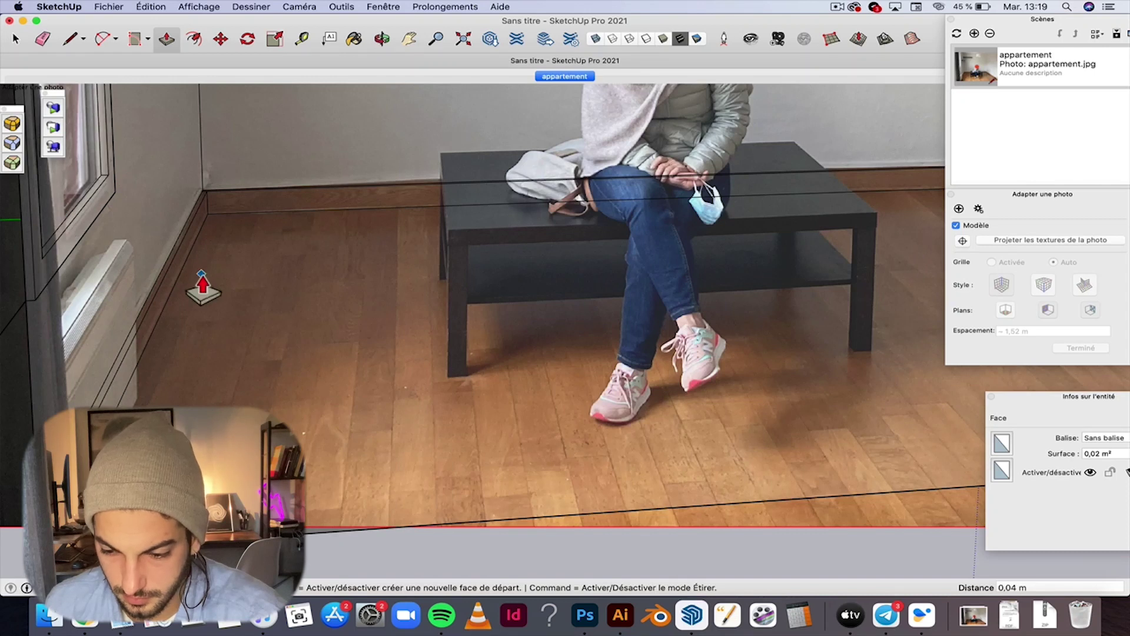
pyautogui.scroll(-5, 202, 284)
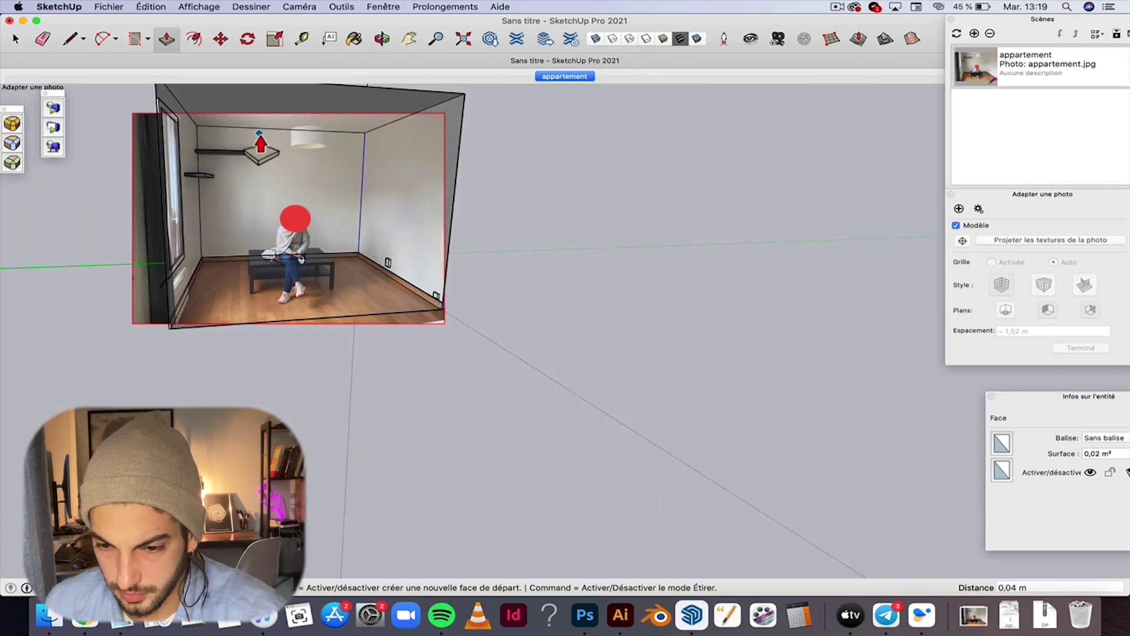
pyautogui.click(15, 39)
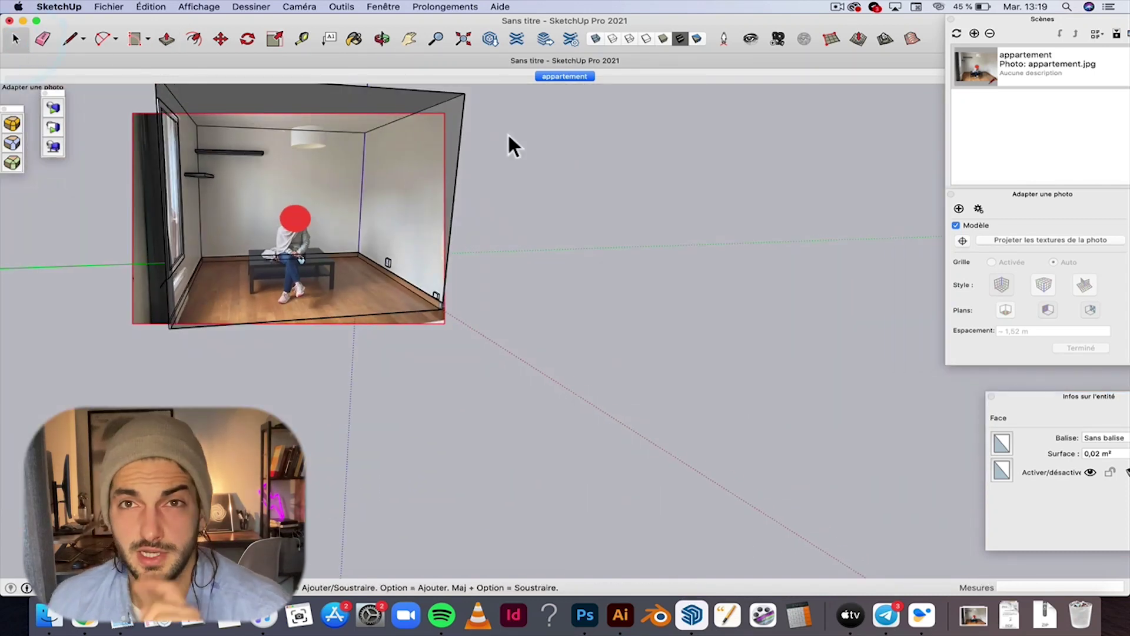
# Step: Orbit out of the photo-match view to see the 3D room interior
pyautogui.click(381, 39)
pyautogui.moveTo(442, 83)
pyautogui.mouseDown()
pyautogui.moveTo(479, 214)
pyautogui.moveTo(295, 305)
pyautogui.moveTo(254, 277)
pyautogui.mouseUp()
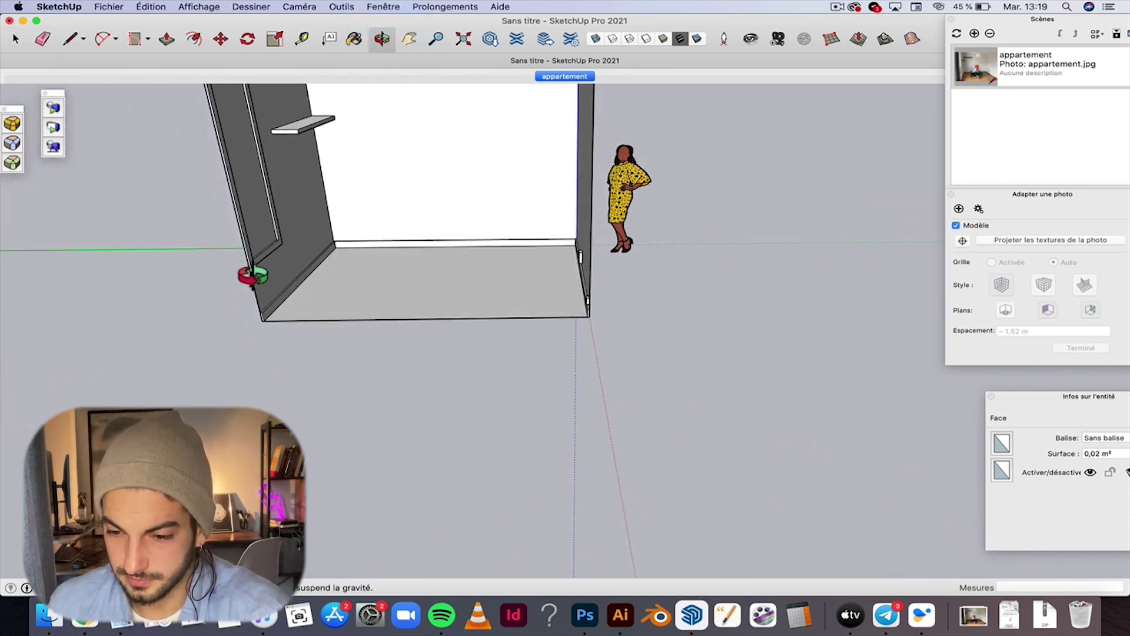
pyautogui.scroll(-5, 341, 260)
pyautogui.scroll(3, 353, 197)
pyautogui.moveTo(354, 197)
pyautogui.mouseDown()
pyautogui.moveTo(336, 212)
pyautogui.moveTo(315, 284)
pyautogui.mouseUp()
pyautogui.scroll(5, 318, 285)
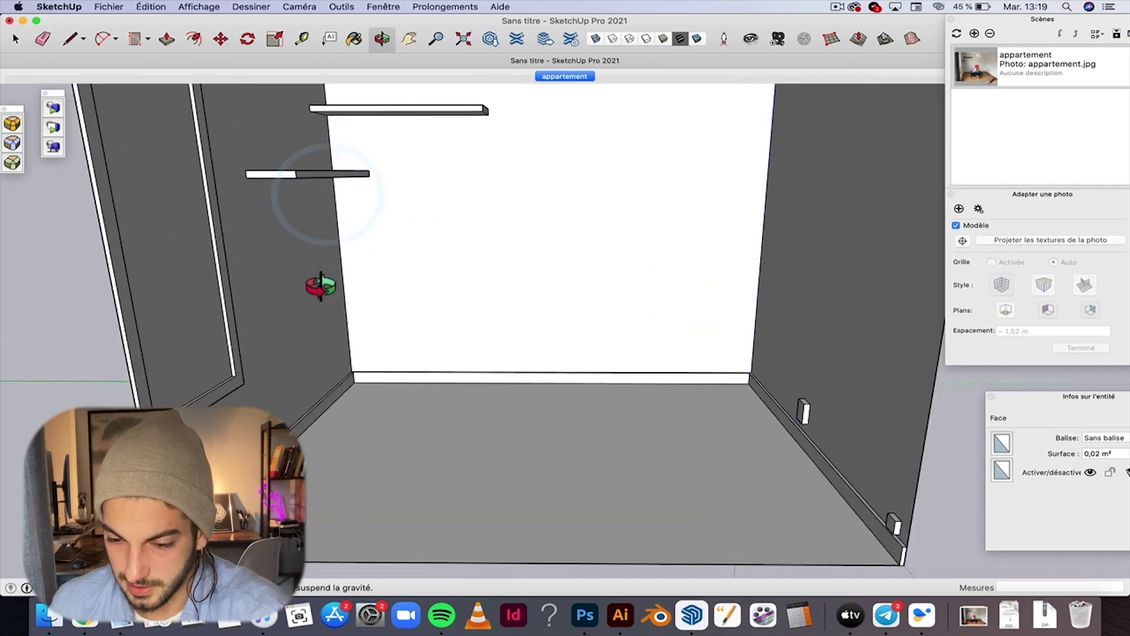
pyautogui.click(48, 45)
pyautogui.moveTo(306, 388); pyautogui.dragTo(214, 401, button='middle')
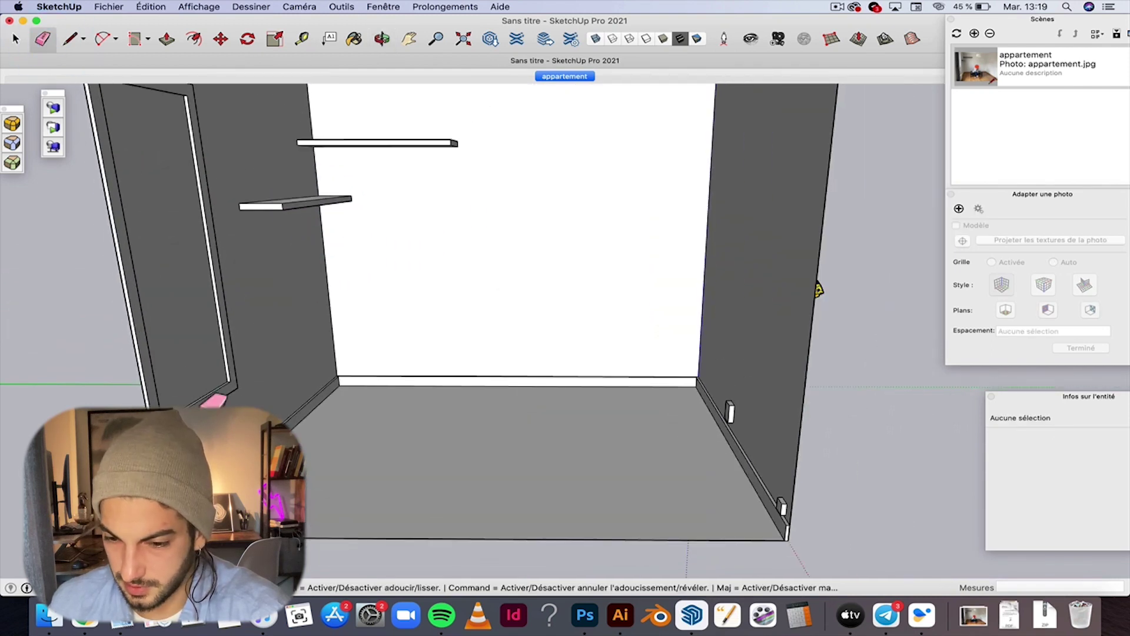
pyautogui.scroll(-5, 445, 189)
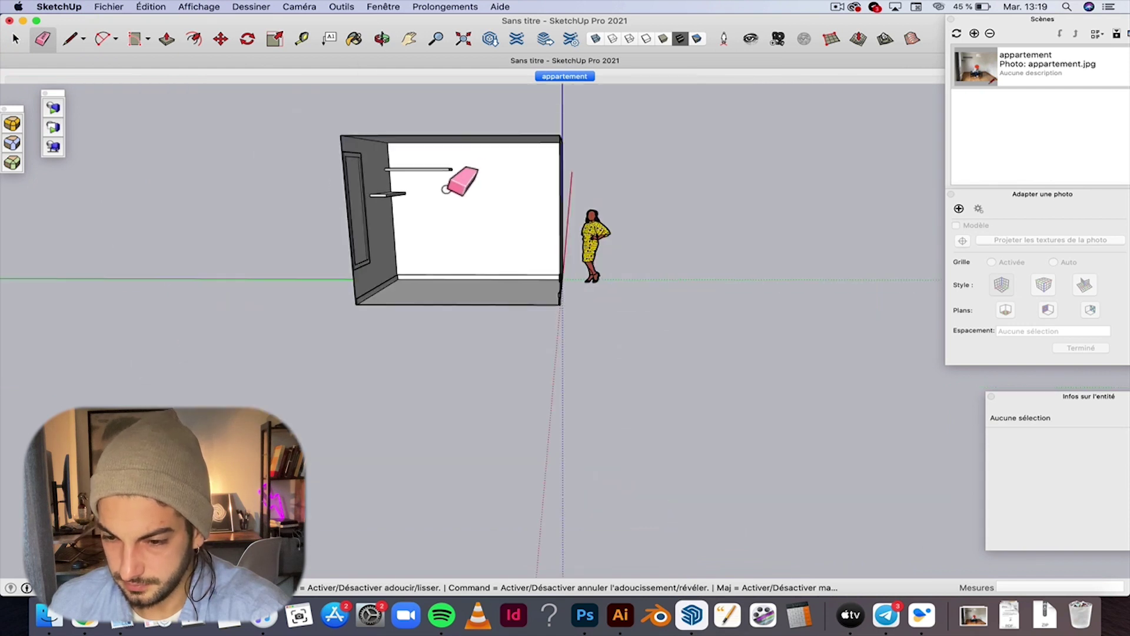
# Step: Orbit to a three-quarter view and zoom in on the wall edge by the door
pyautogui.click(381, 38)
pyautogui.moveTo(447, 230); pyautogui.dragTo(262, 270)
pyautogui.moveTo(381, 183); pyautogui.dragTo(384, 172)
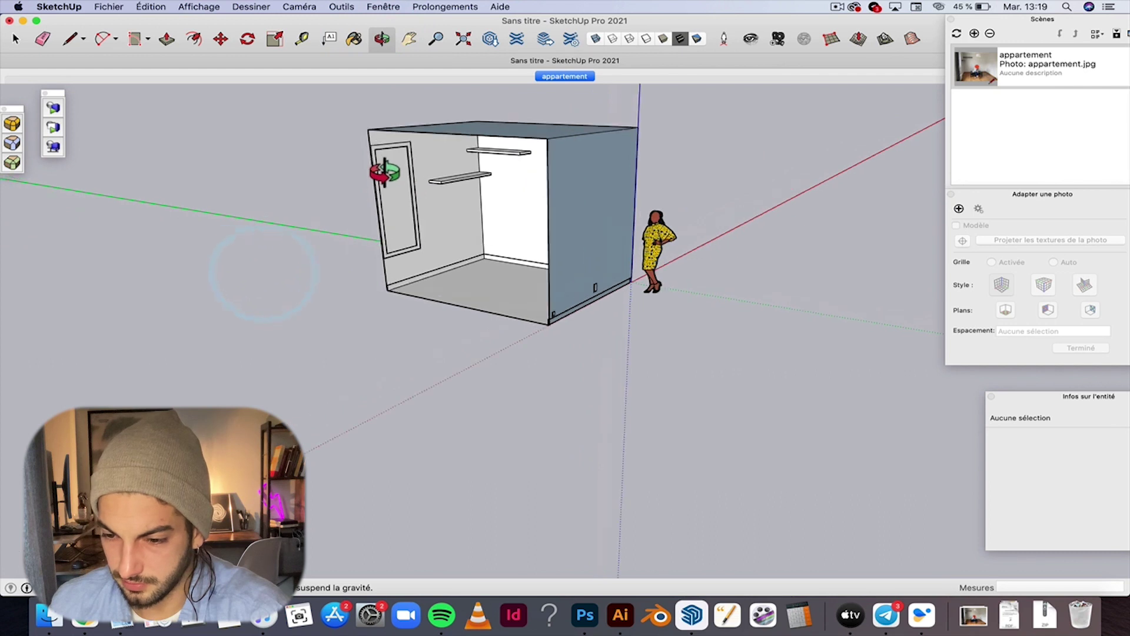
pyautogui.scroll(5, 384, 172)
pyautogui.scroll(2, 340, 209)
pyautogui.scroll(3, 219, 207)
pyautogui.scroll(3, 200, 182)
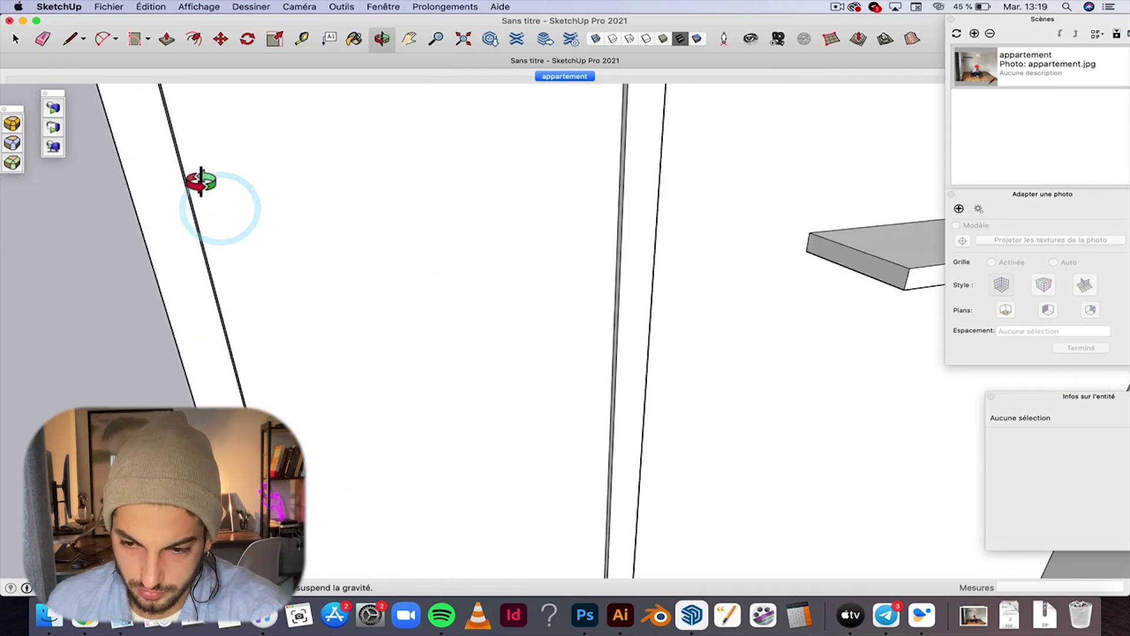
pyautogui.scroll(3, 201, 182)
# Step: Push/Pull the thin wall-edge face, then erase the leftover thin wall strip
pyautogui.click(165, 39)
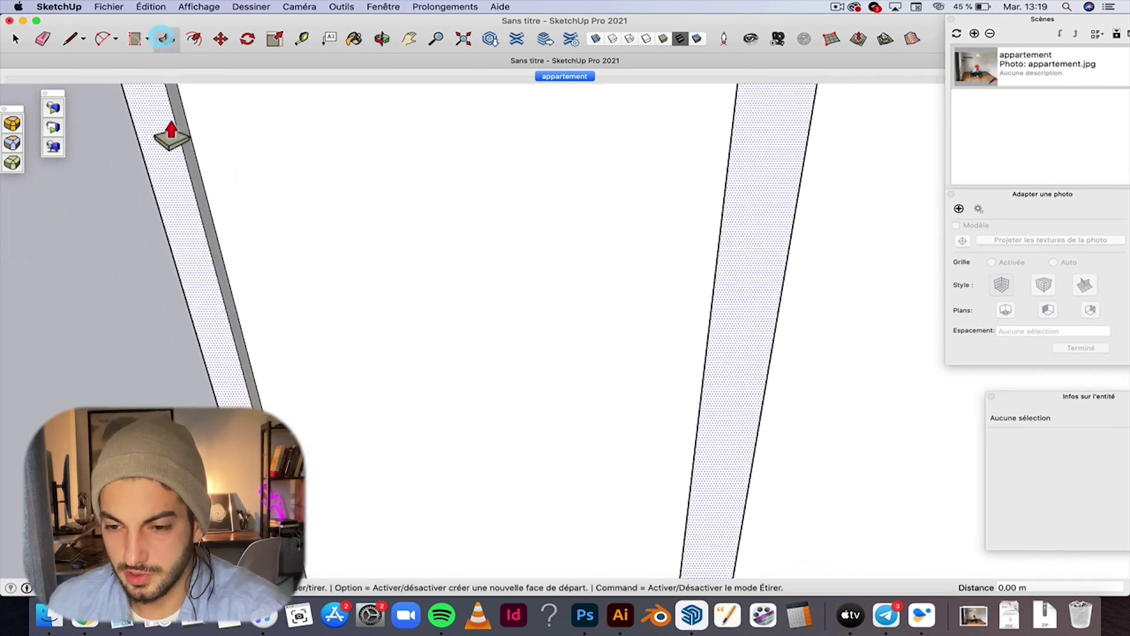
pyautogui.click(171, 137)
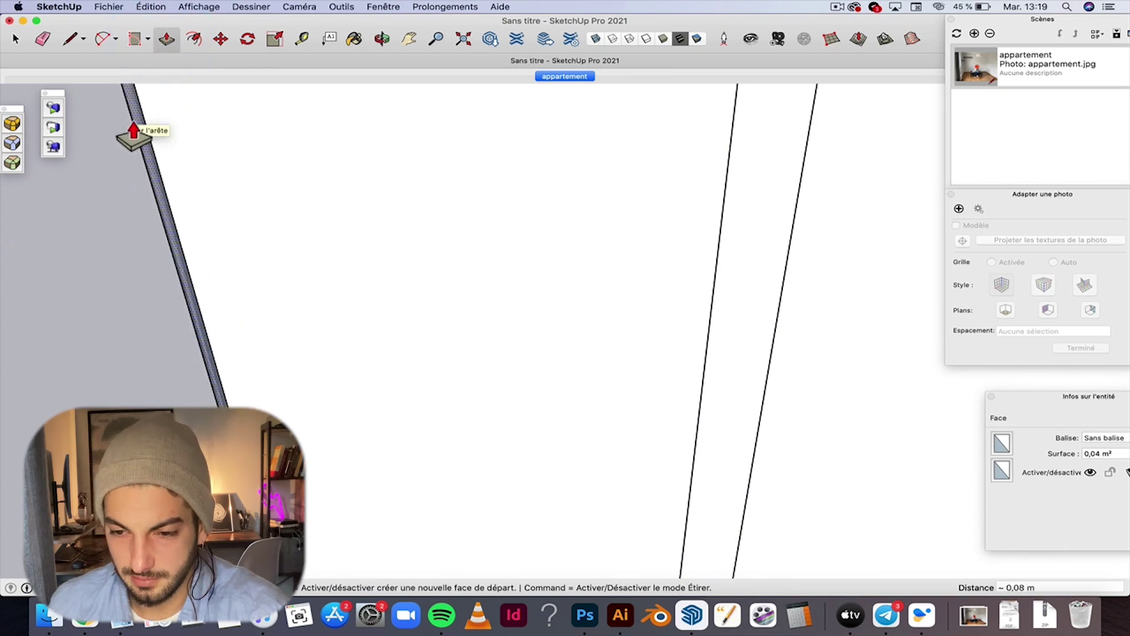
pyautogui.click(132, 115)
pyautogui.click(42, 39)
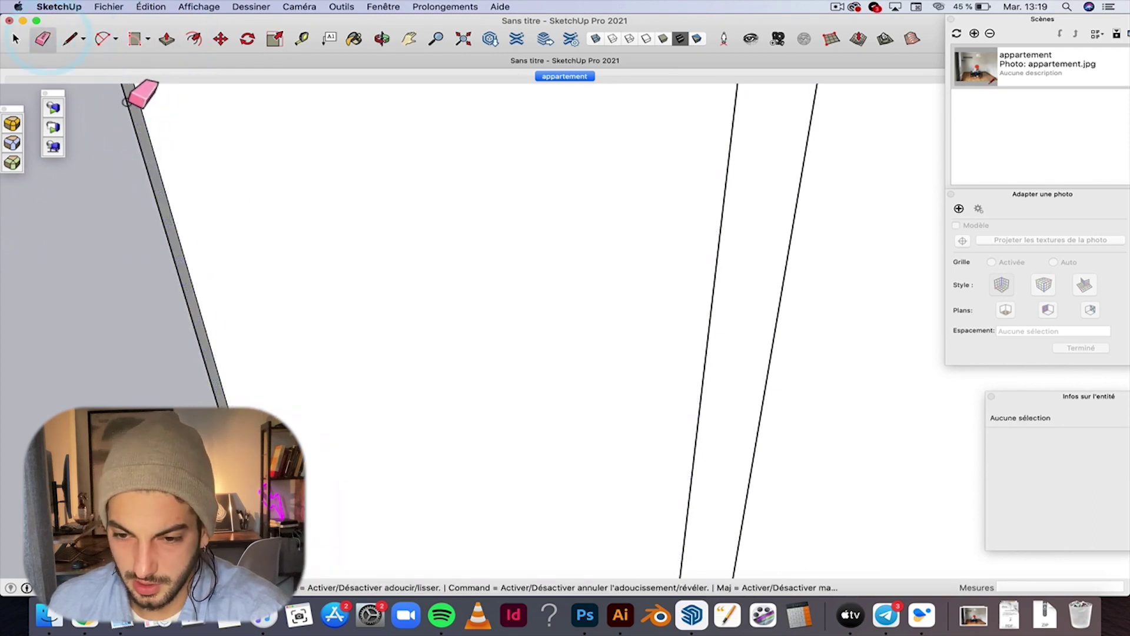
pyautogui.click(125, 101)
# Step: Orbit back out until the view faces the back wall head-on
pyautogui.click(382, 39)
pyautogui.moveTo(391, 209)
pyautogui.mouseDown()
pyautogui.moveTo(514, 287)
pyautogui.moveTo(782, 237)
pyautogui.moveTo(701, 214)
pyautogui.moveTo(675, 181)
pyautogui.mouseUp()
pyautogui.scroll(-3, 784, 236)
pyautogui.scroll(-3, 804, 282)
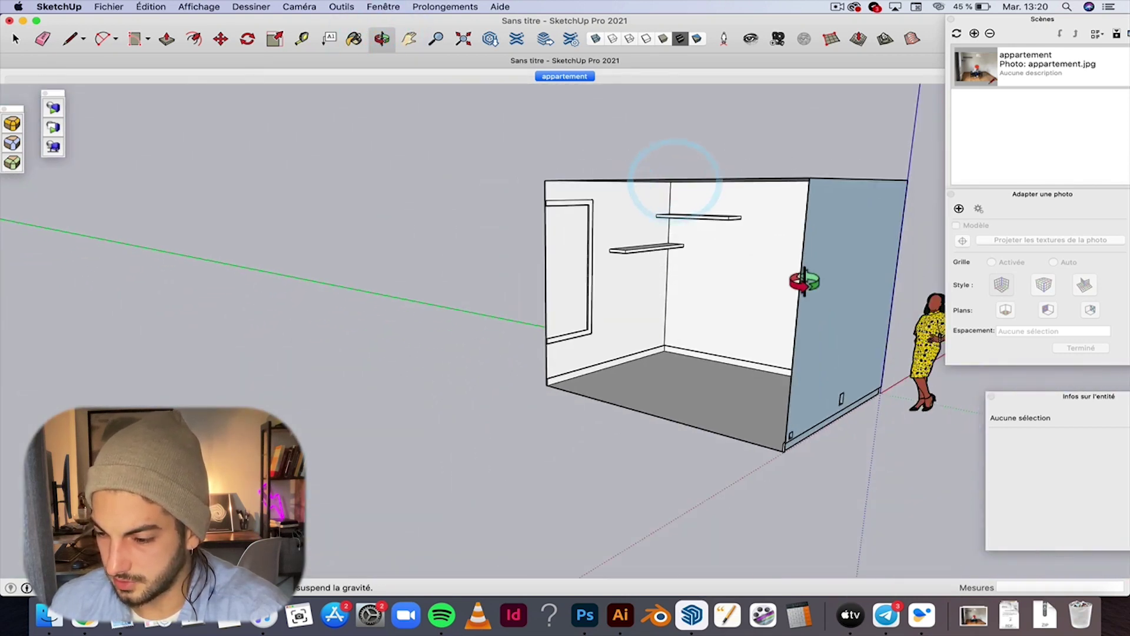
pyautogui.scroll(3, 804, 282)
pyautogui.rightClick(805, 282)
pyautogui.click(730, 254)
pyautogui.moveTo(655, 245)
pyautogui.mouseDown()
pyautogui.moveTo(845, 277)
pyautogui.moveTo(920, 257)
pyautogui.moveTo(735, 223)
pyautogui.moveTo(719, 240)
pyautogui.mouseUp()
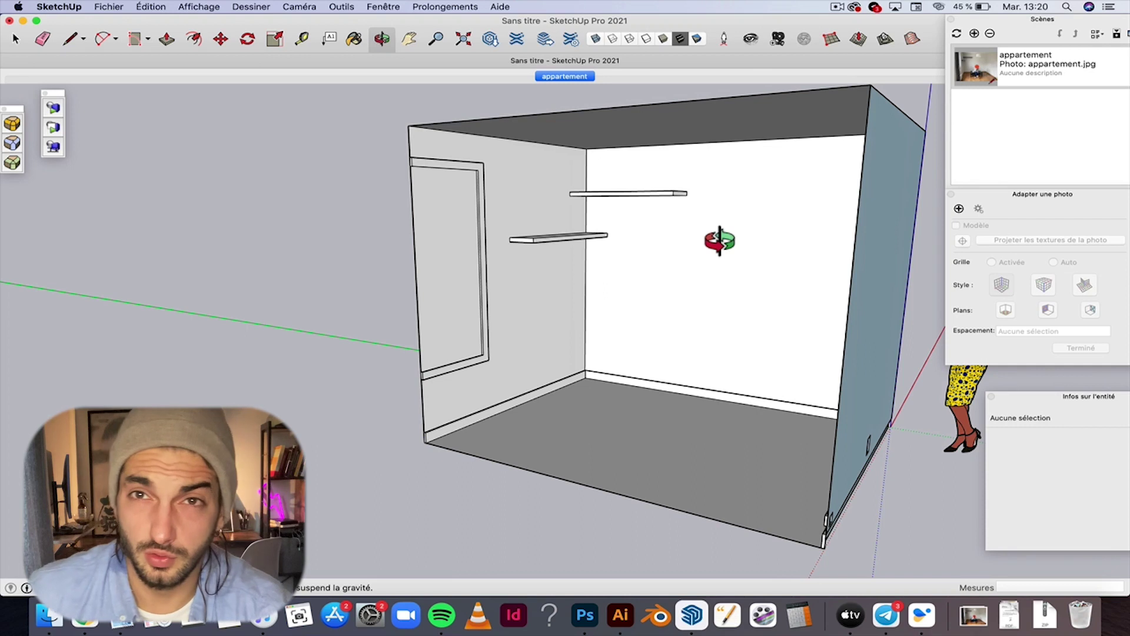
pyautogui.moveTo(557, 262)
pyautogui.mouseDown()
pyautogui.moveTo(629, 263)
pyautogui.moveTo(598, 275)
pyautogui.moveTo(787, 294)
pyautogui.mouseUp()
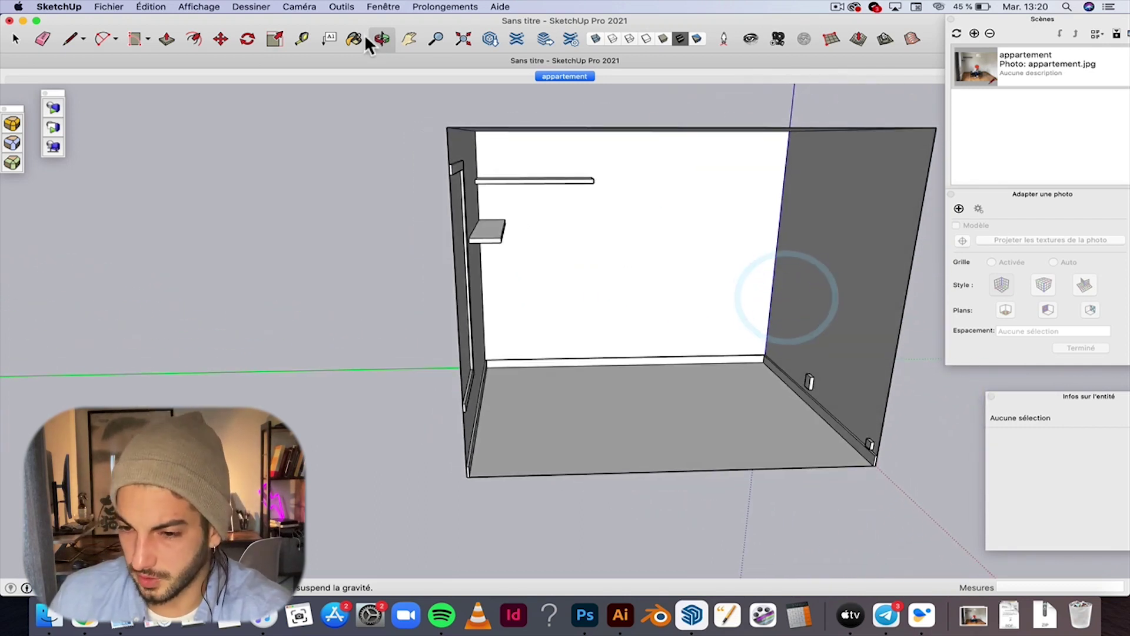
pyautogui.click(353, 39)
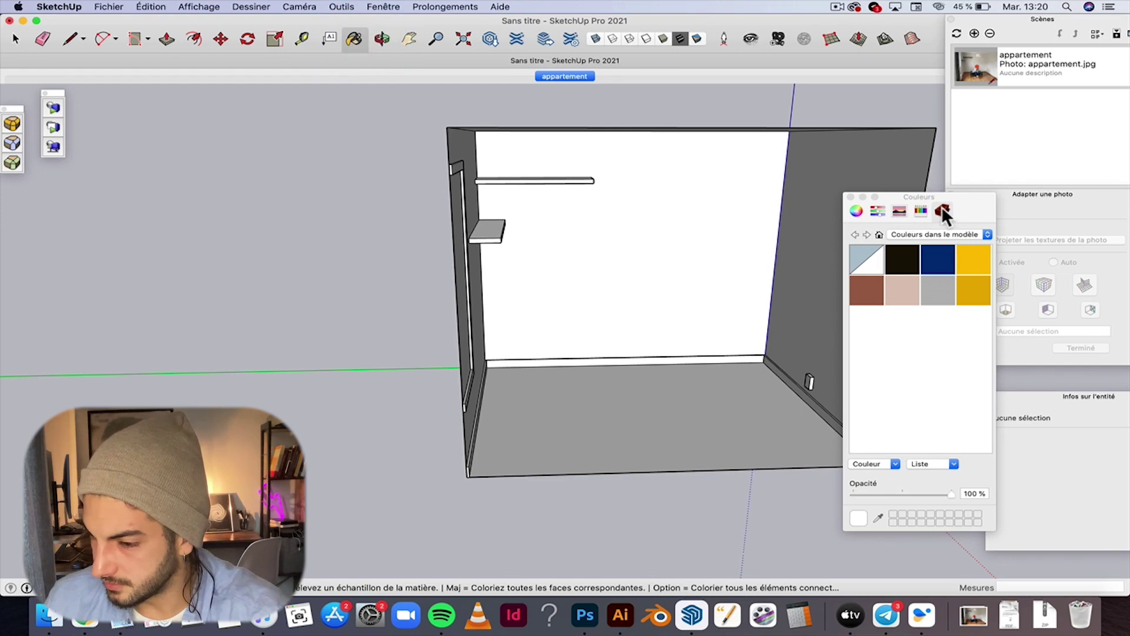
# Step: Paint the floor with a light wood-plank texture from the Bois collection
pyautogui.click(923, 232)
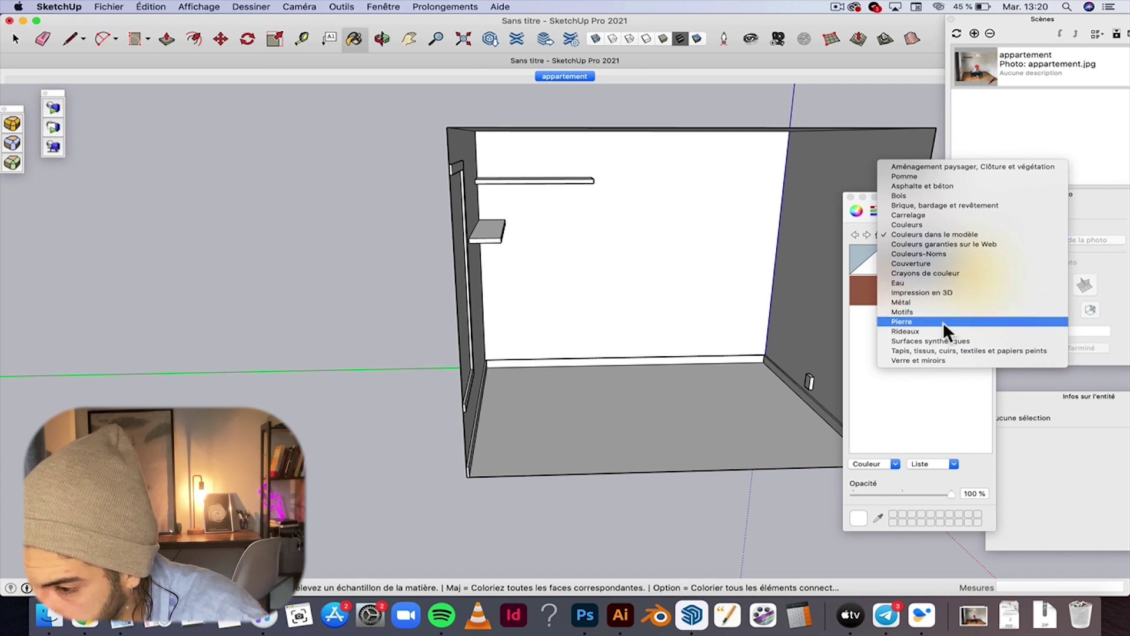
pyautogui.click(916, 196)
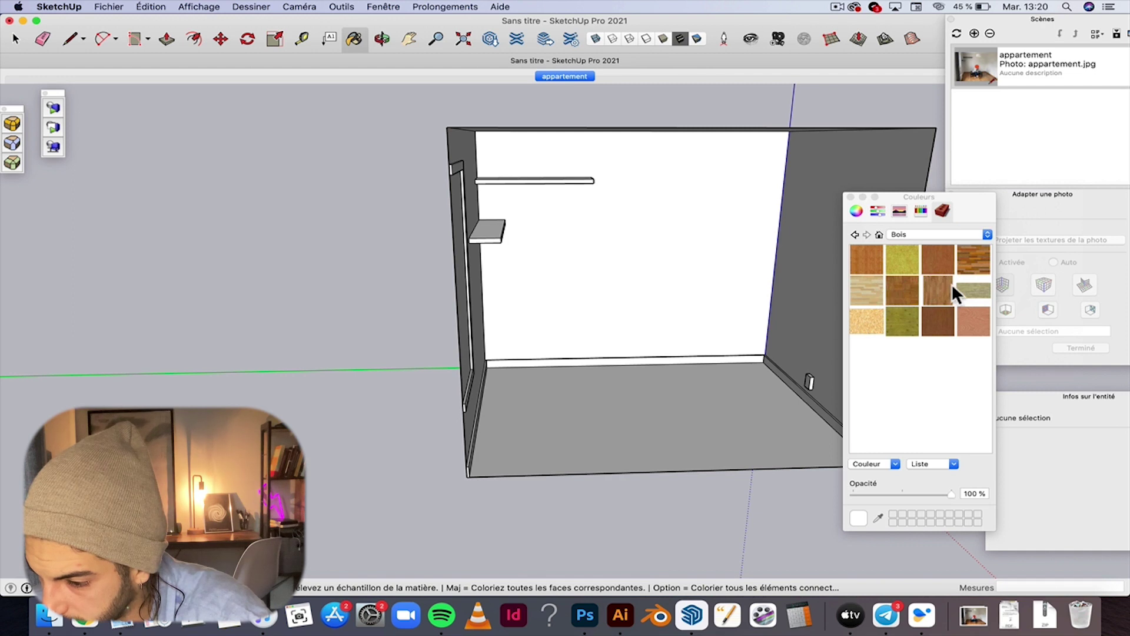
pyautogui.click(935, 293)
pyautogui.click(639, 444)
pyautogui.click(877, 290)
pyautogui.click(697, 406)
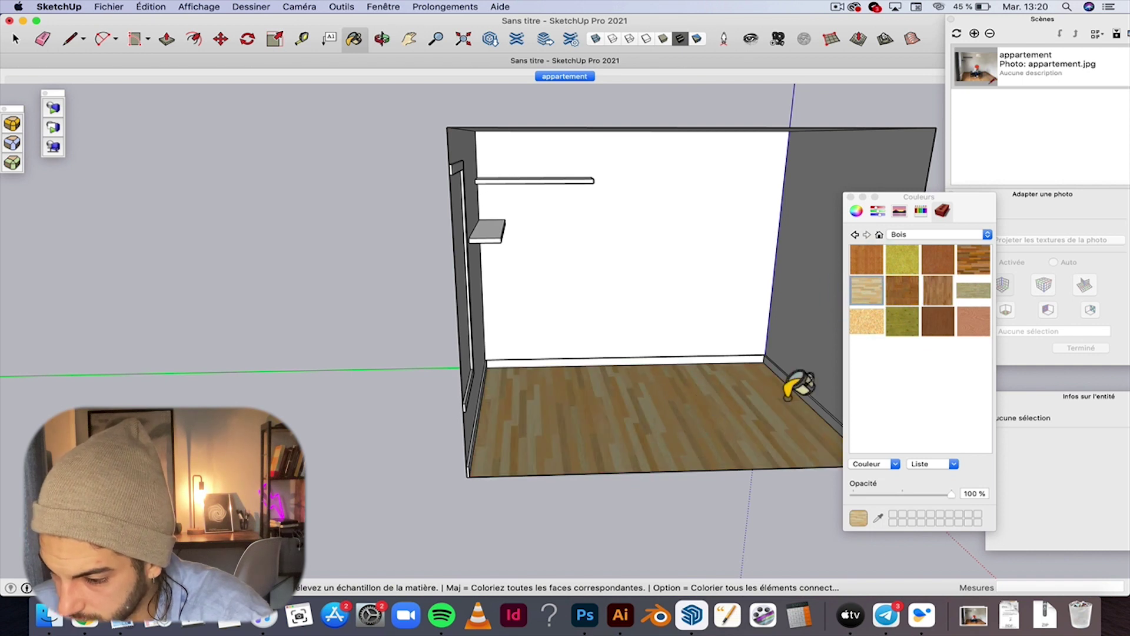
# Step: Zoom in and out repeatedly to inspect the new wood floor
pyautogui.scroll(5, 799, 386)
pyautogui.scroll(3, 789, 365)
pyautogui.scroll(2, 789, 365)
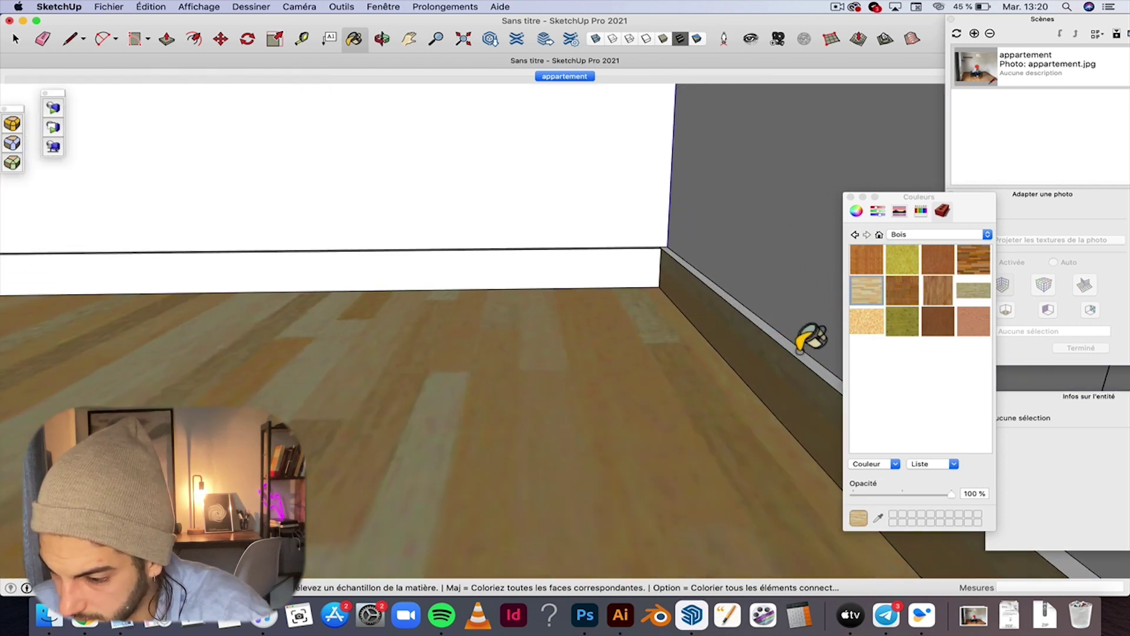
pyautogui.scroll(-2, 615, 241)
pyautogui.scroll(-5, 630, 257)
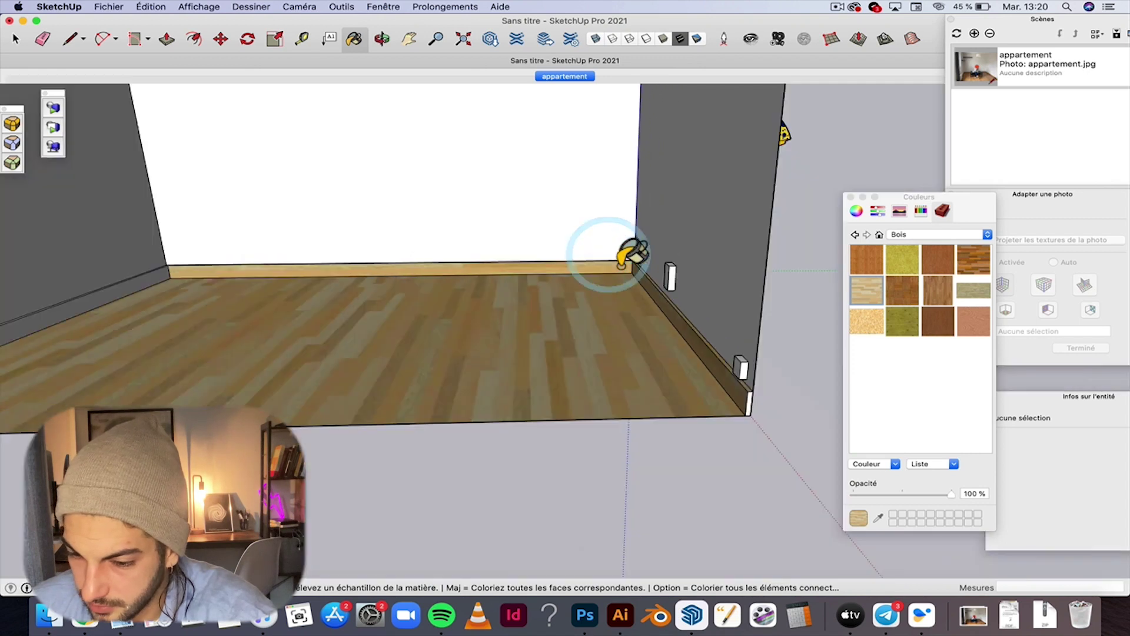
pyautogui.scroll(-4, 631, 257)
pyautogui.scroll(2, 226, 311)
pyautogui.scroll(2, 221, 324)
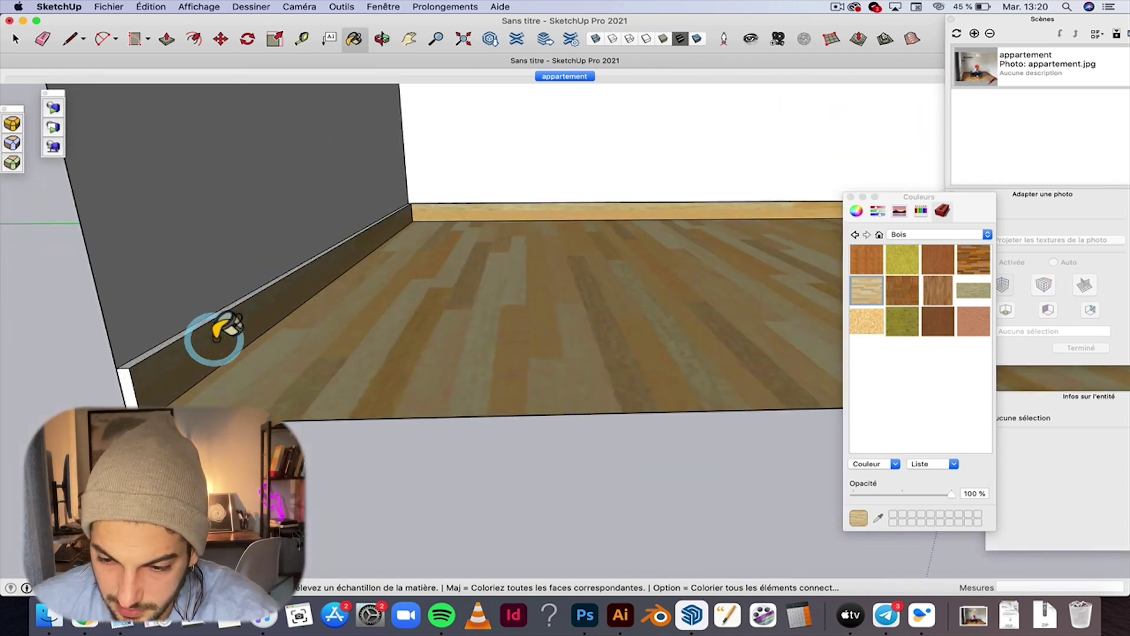
pyautogui.scroll(2, 212, 312)
pyautogui.scroll(-1, 197, 312)
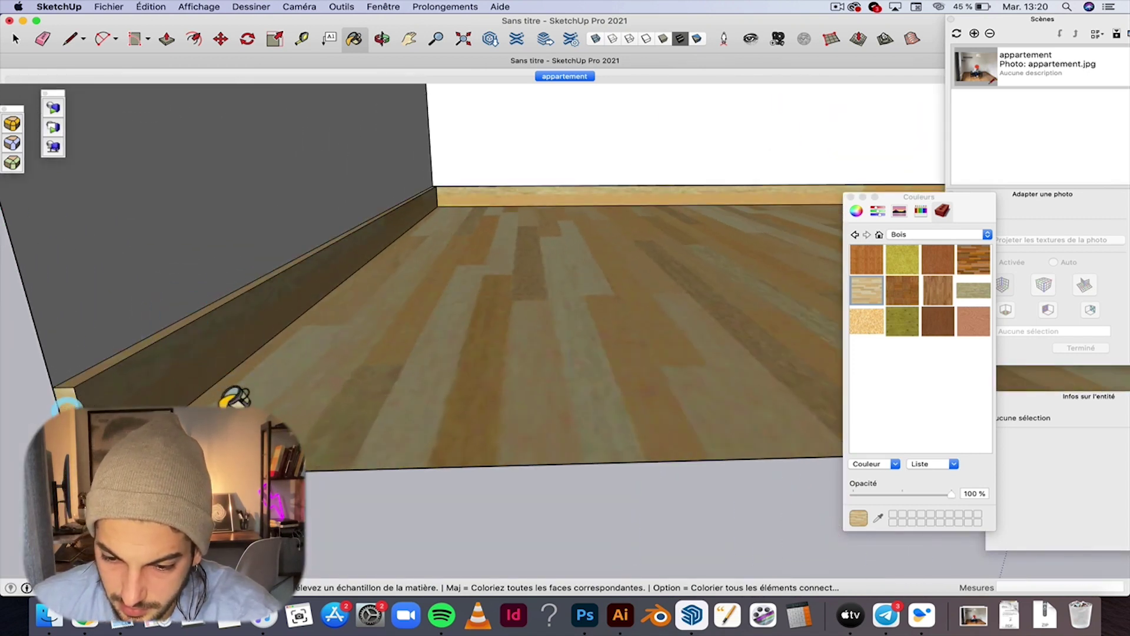
pyautogui.scroll(-4, 231, 396)
pyautogui.scroll(-3, 486, 307)
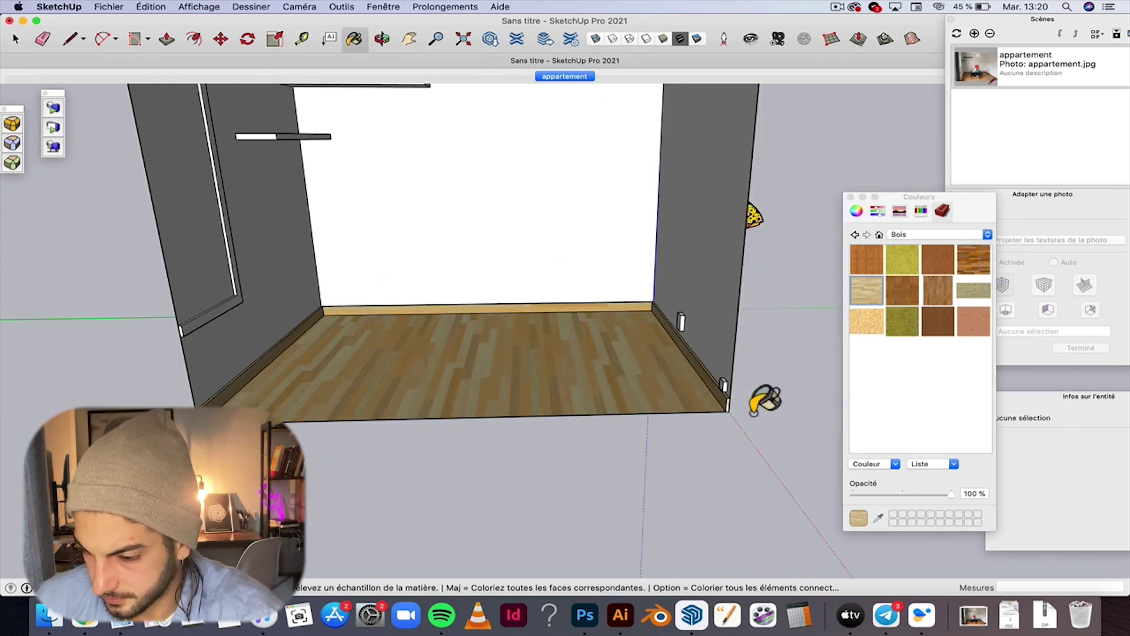
pyautogui.scroll(2, 756, 409)
pyautogui.scroll(3, 754, 410)
pyautogui.scroll(-2, 677, 377)
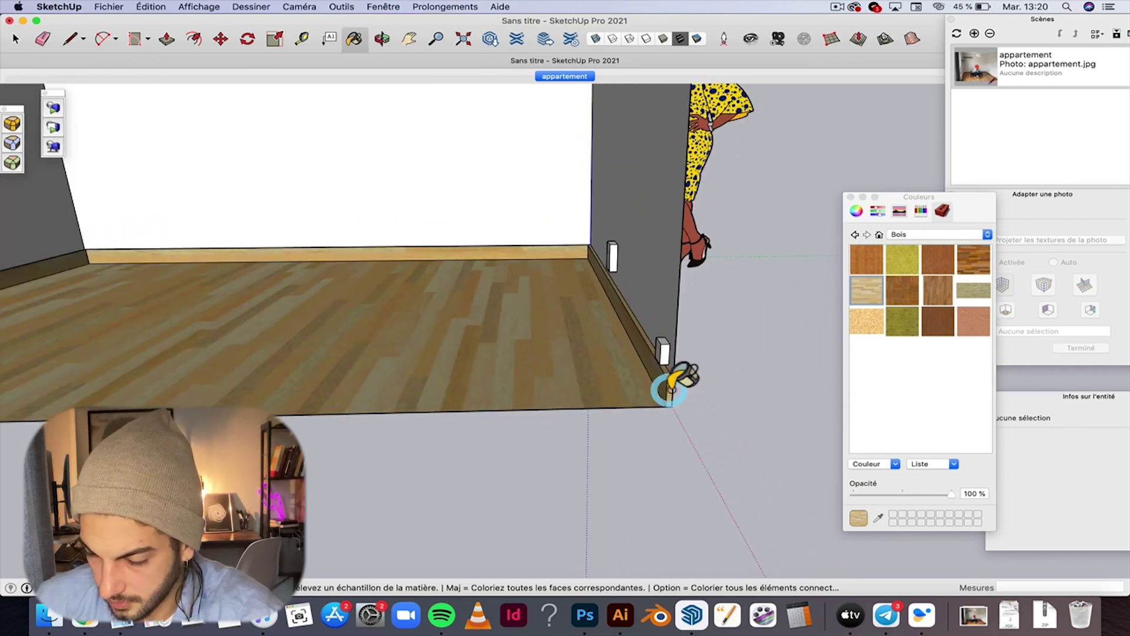
pyautogui.scroll(-3, 676, 377)
pyautogui.scroll(5, 528, 302)
pyautogui.scroll(2, 544, 452)
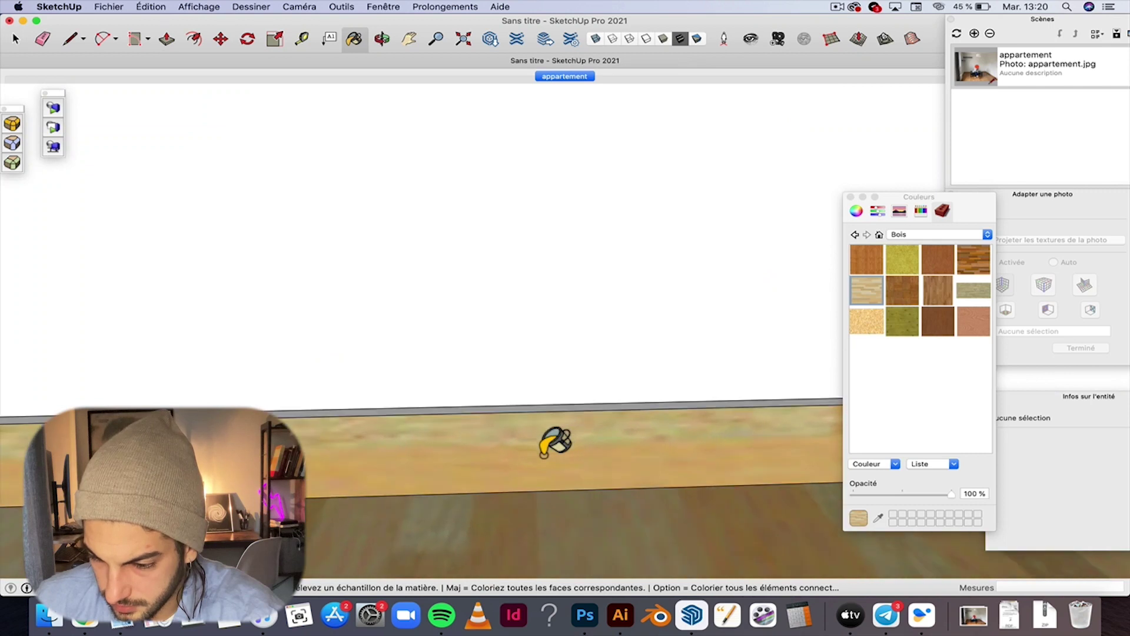
pyautogui.scroll(-3, 553, 407)
pyautogui.scroll(-3, 560, 417)
pyautogui.scroll(1, 488, 503)
pyautogui.scroll(1, 489, 503)
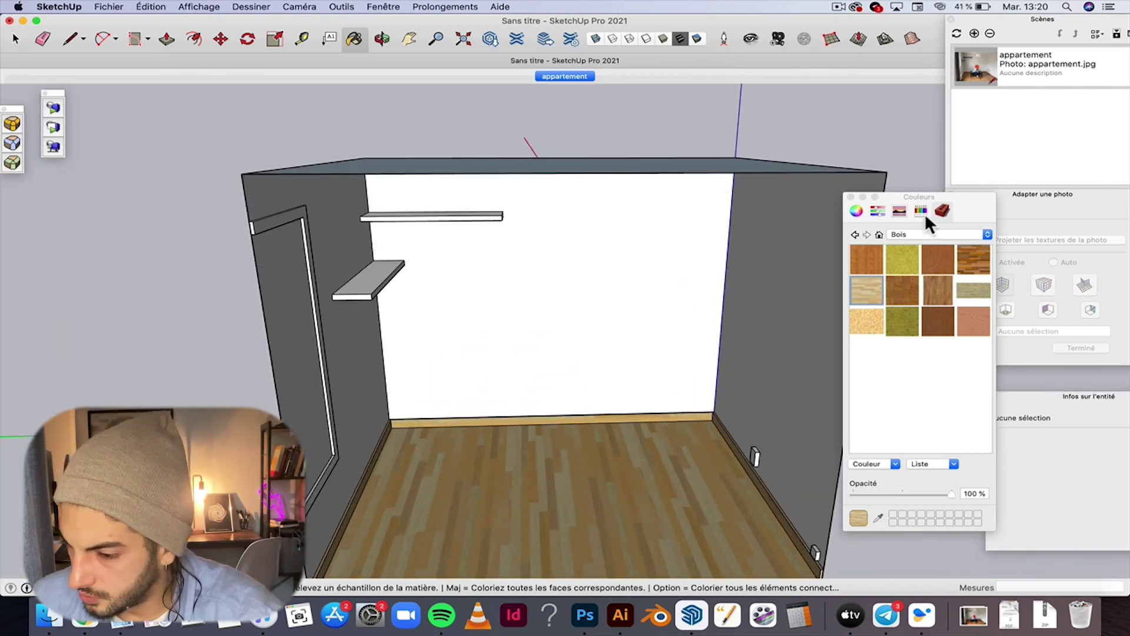
# Step: Browse the crayon colour palette and try white with near-zero opacity
pyautogui.click(918, 234)
pyautogui.click(856, 211)
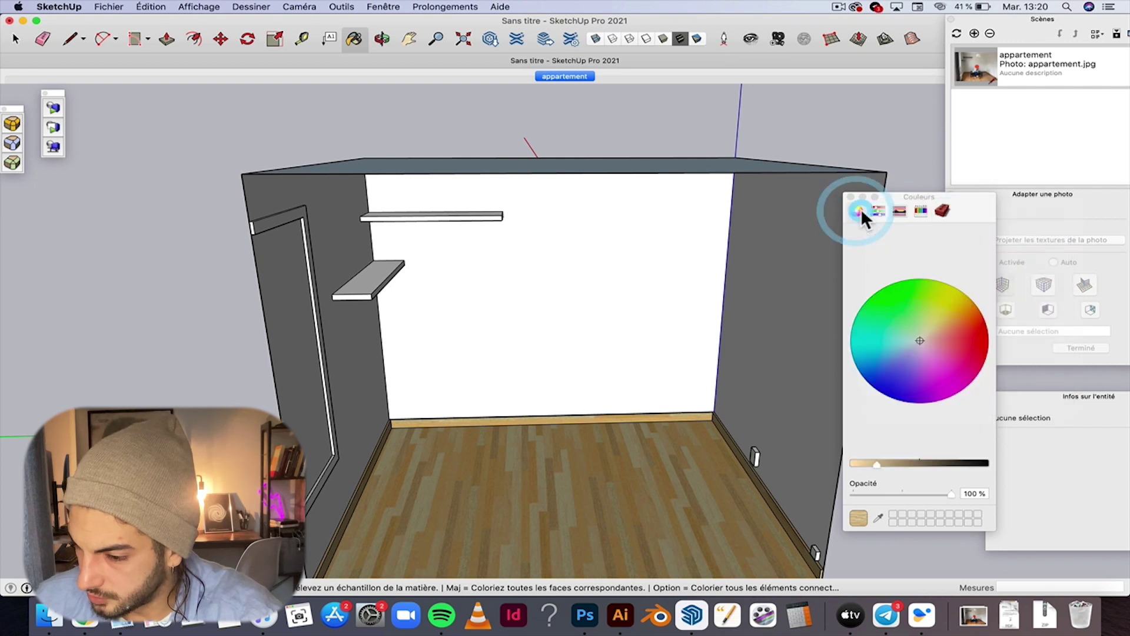
pyautogui.click(922, 213)
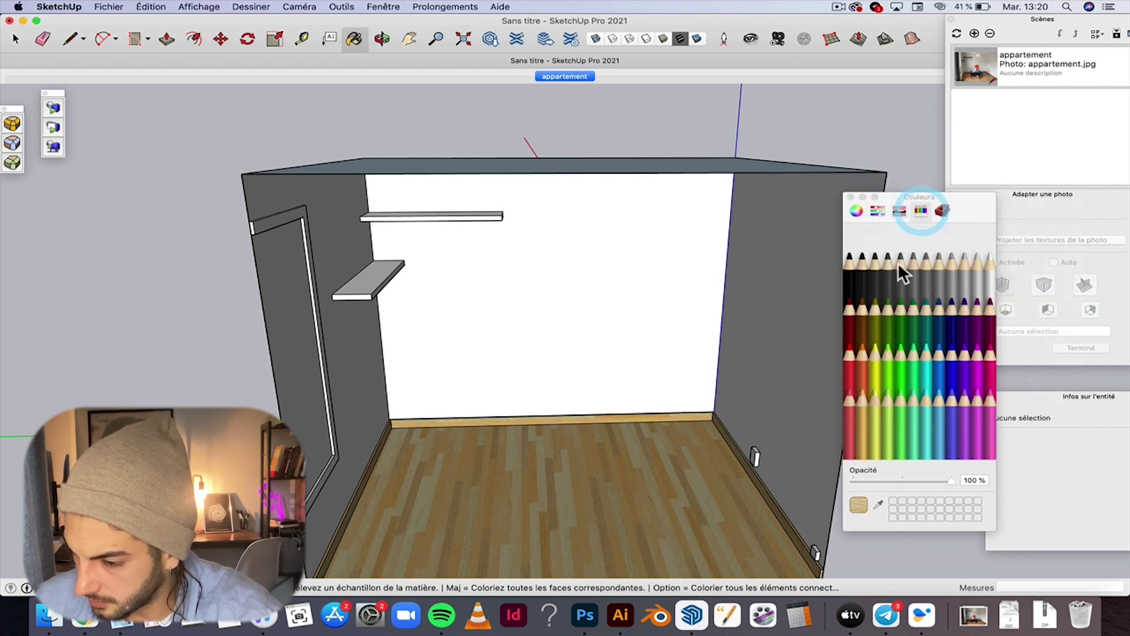
pyautogui.click(988, 272)
pyautogui.moveTo(881, 478); pyautogui.dragTo(863, 480)
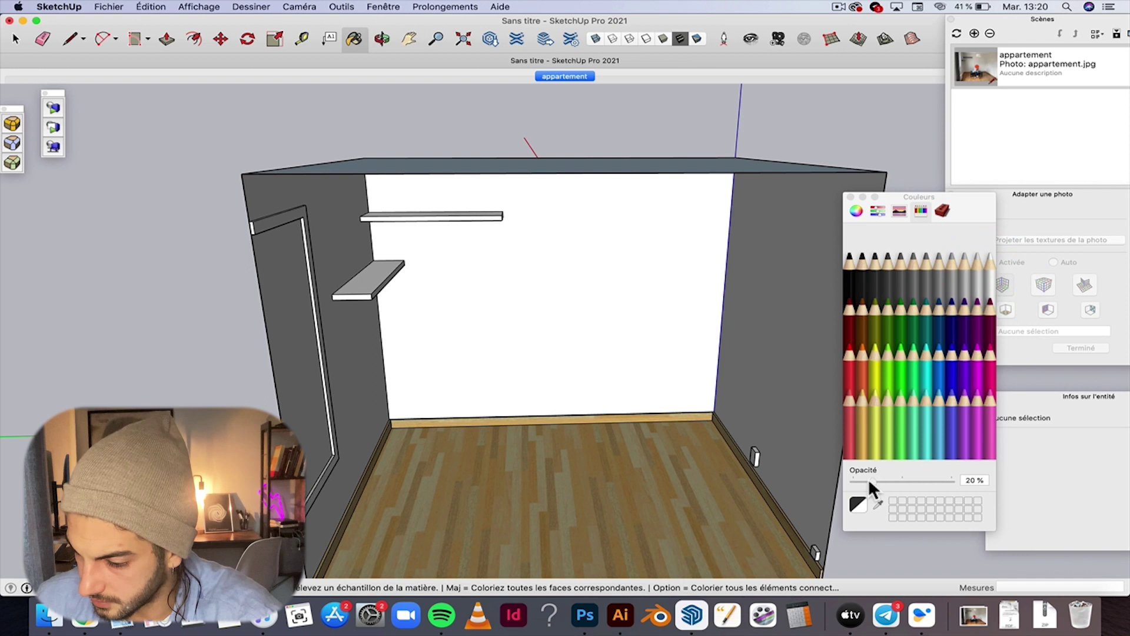
pyautogui.scroll(-2, 306, 321)
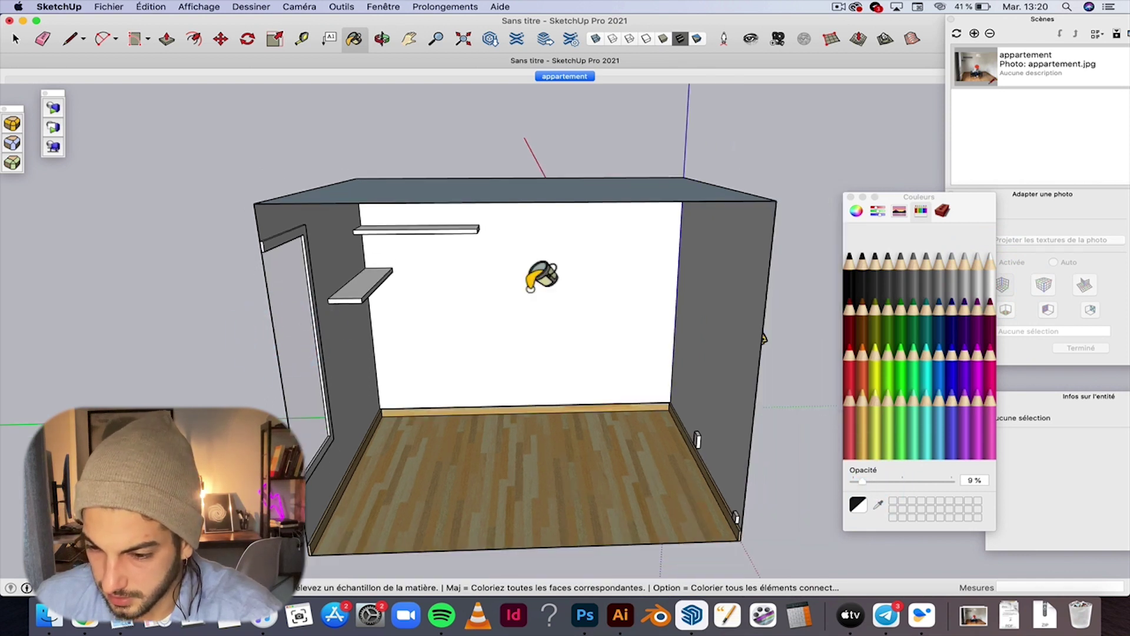
# Step: Return to the appartement scene, choose the dark grey Tungstène crayon, and close in on the shelves
pyautogui.click(559, 75)
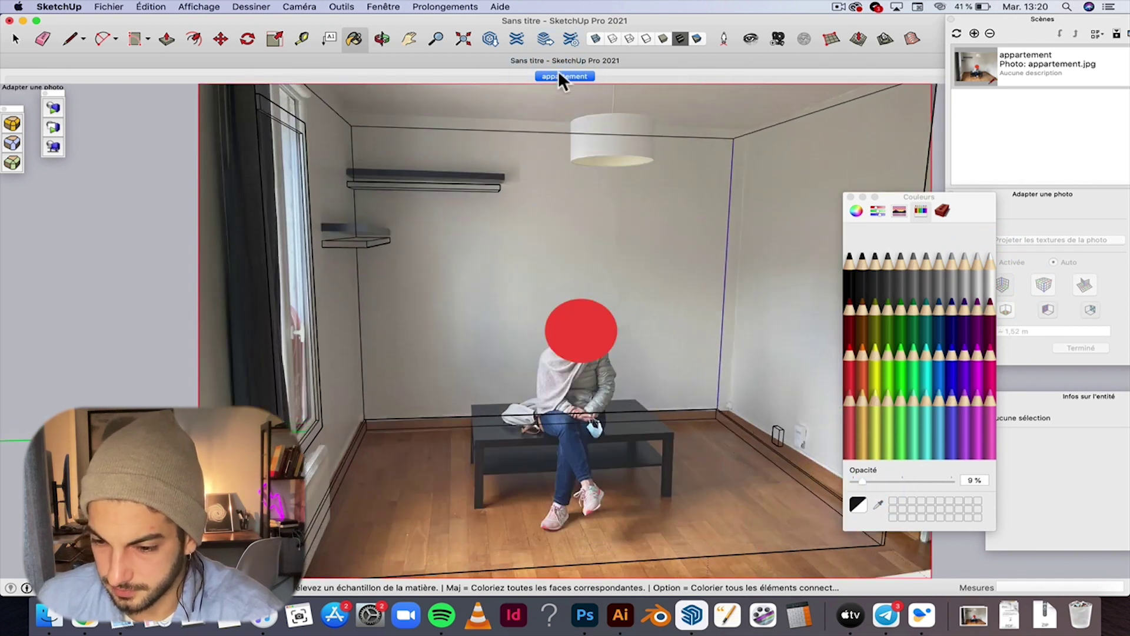
pyautogui.click(865, 272)
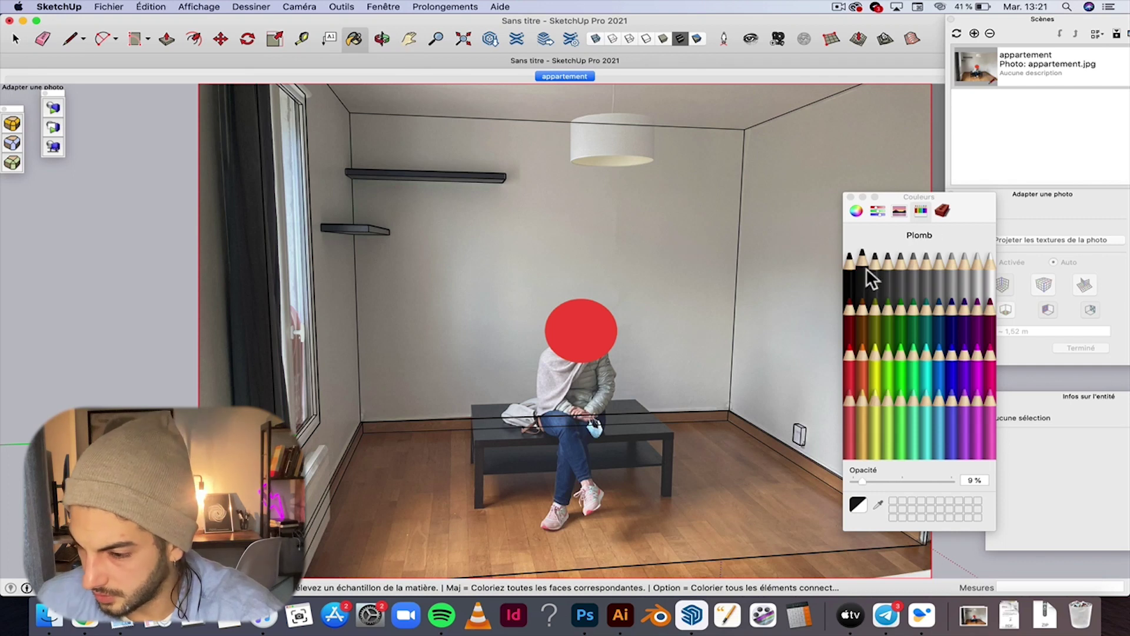
pyautogui.click(874, 269)
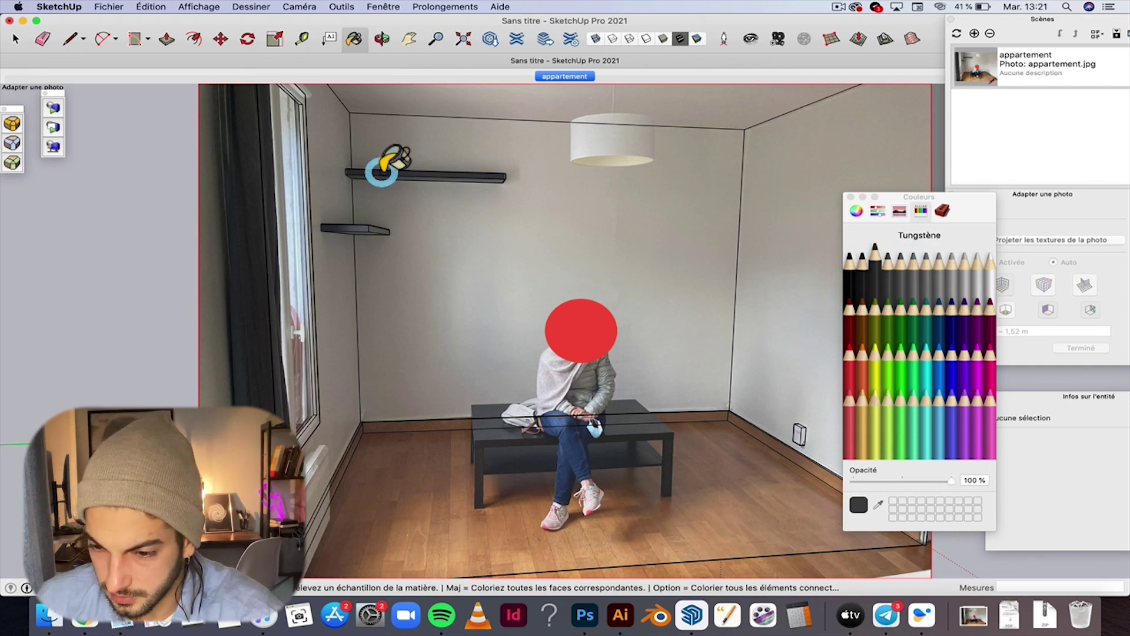
pyautogui.click(381, 39)
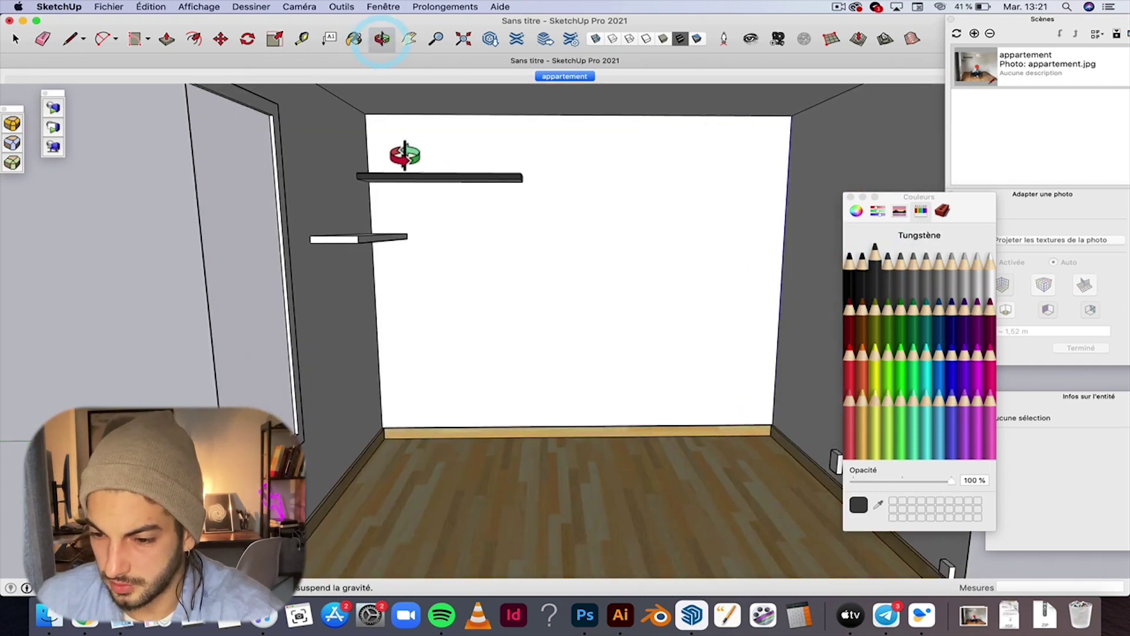
pyautogui.moveTo(404, 151); pyautogui.dragTo(354, 176)
pyautogui.scroll(3, 383, 189)
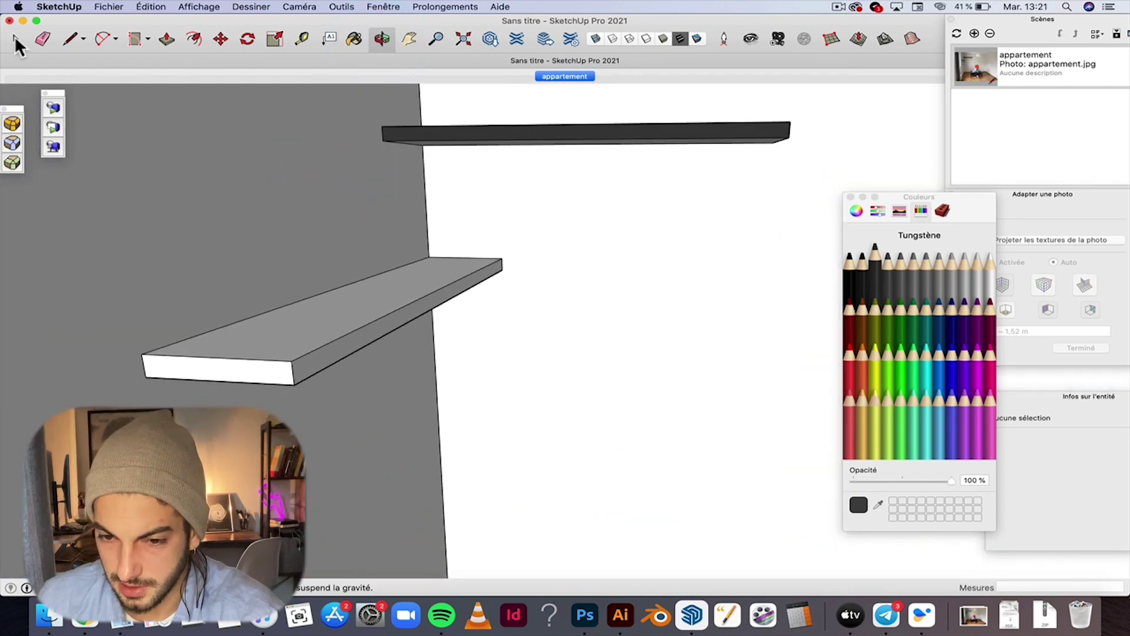
# Step: Paint the lower wall shelf dark grey
pyautogui.click(16, 39)
pyautogui.moveTo(578, 462); pyautogui.dragTo(577, 459)
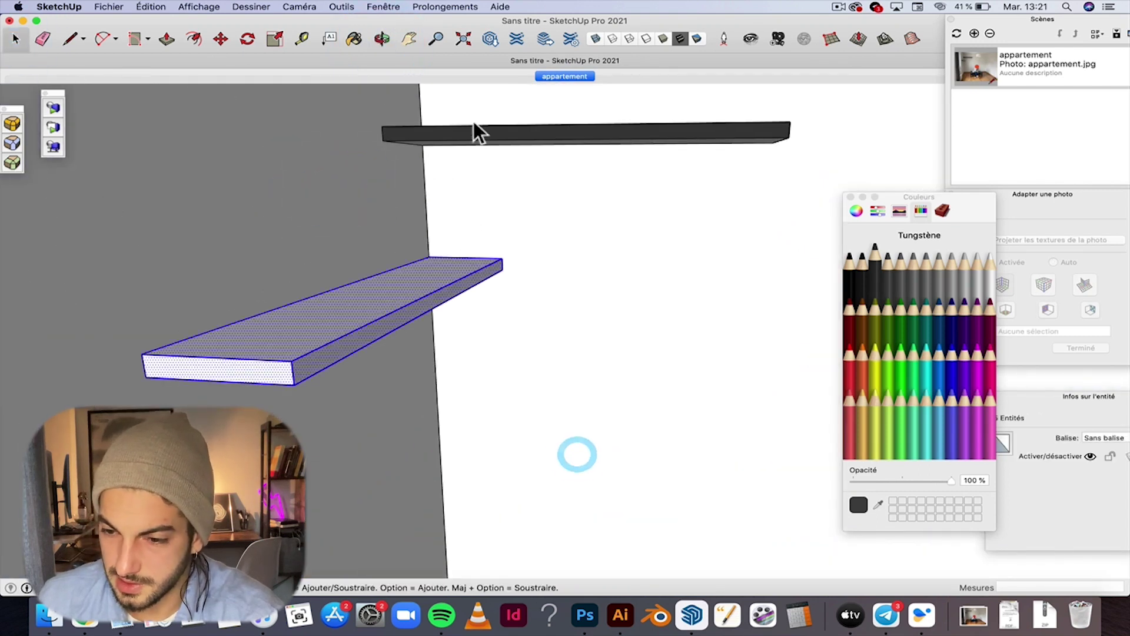
pyautogui.click(354, 38)
pyautogui.click(374, 332)
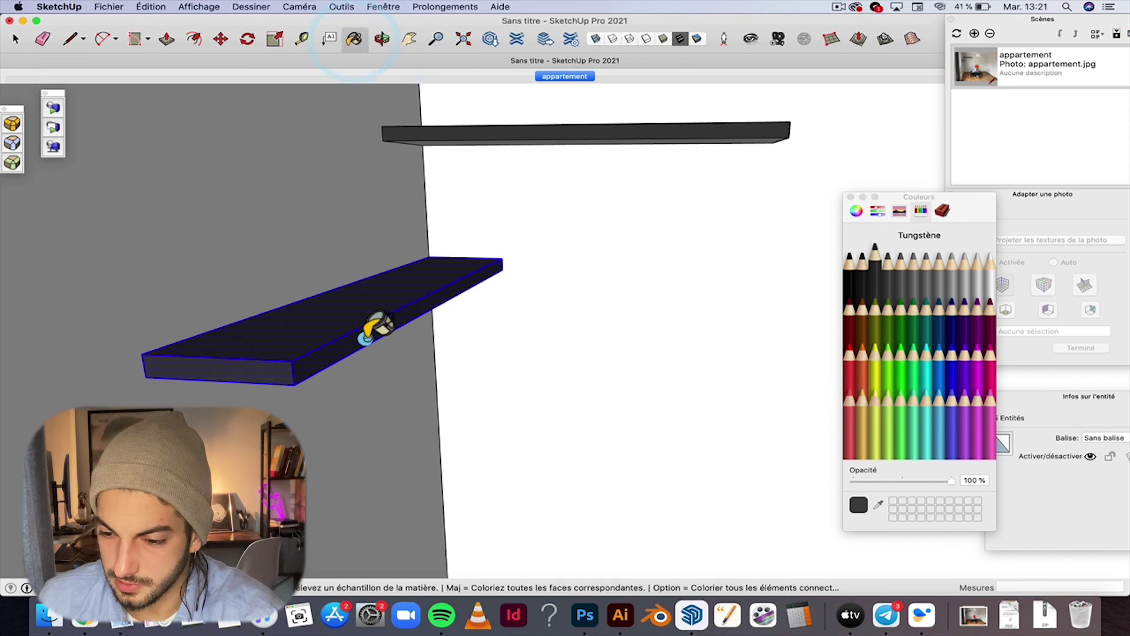
pyautogui.scroll(-2, 411, 272)
# Step: Paint the upper wall shelf dark grey, then orbit around the room
pyautogui.click(15, 39)
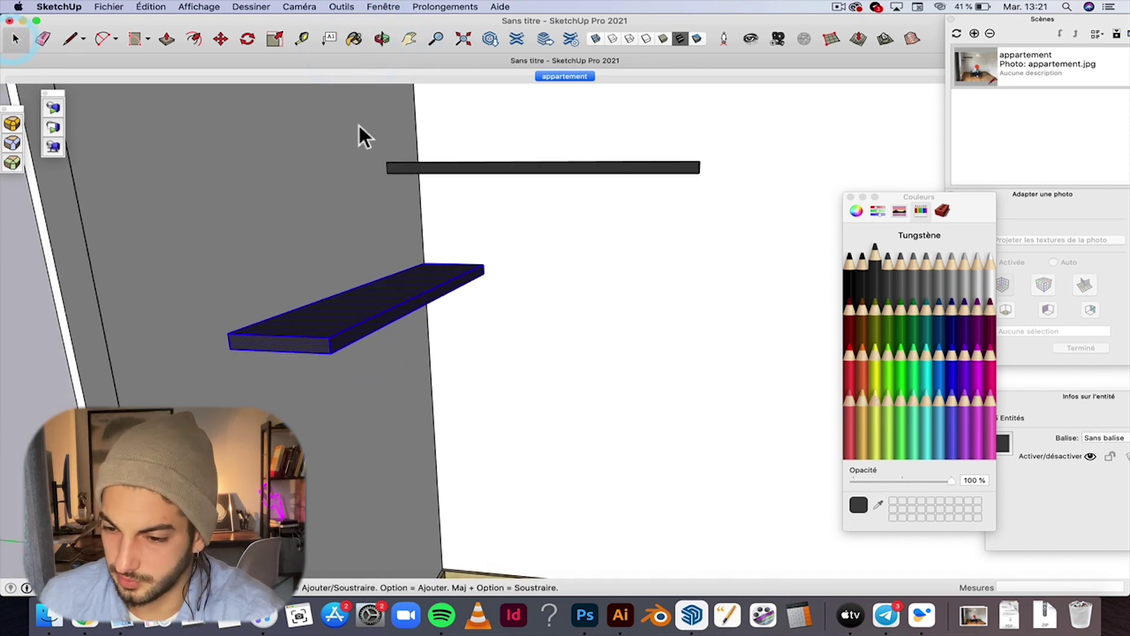
pyautogui.moveTo(701, 208); pyautogui.dragTo(824, 206)
pyautogui.click(354, 39)
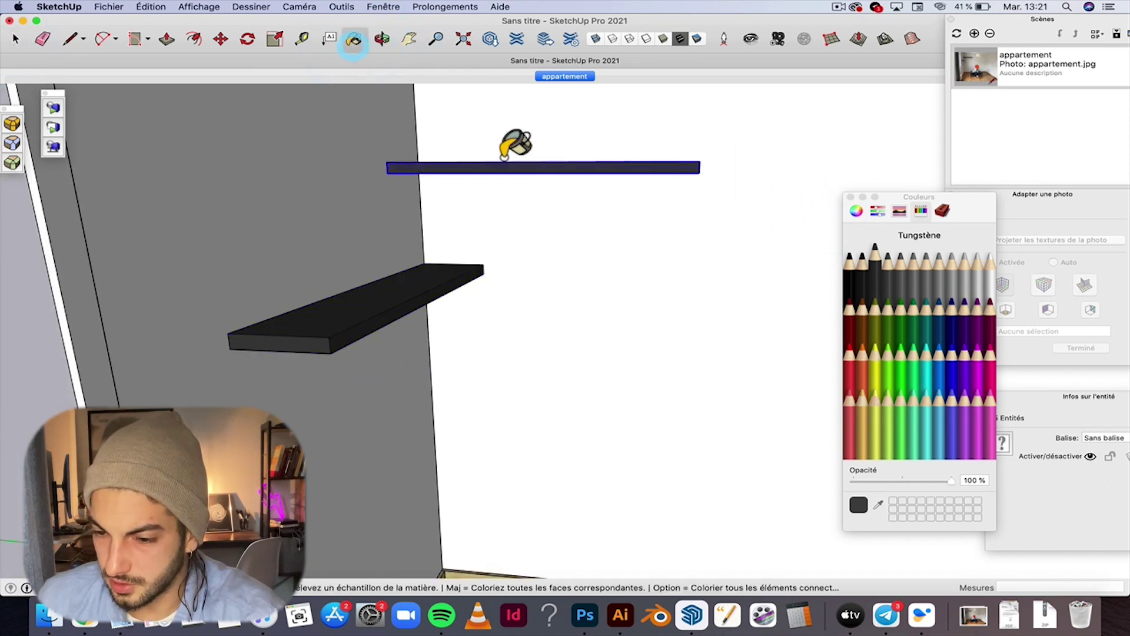
pyautogui.click(565, 76)
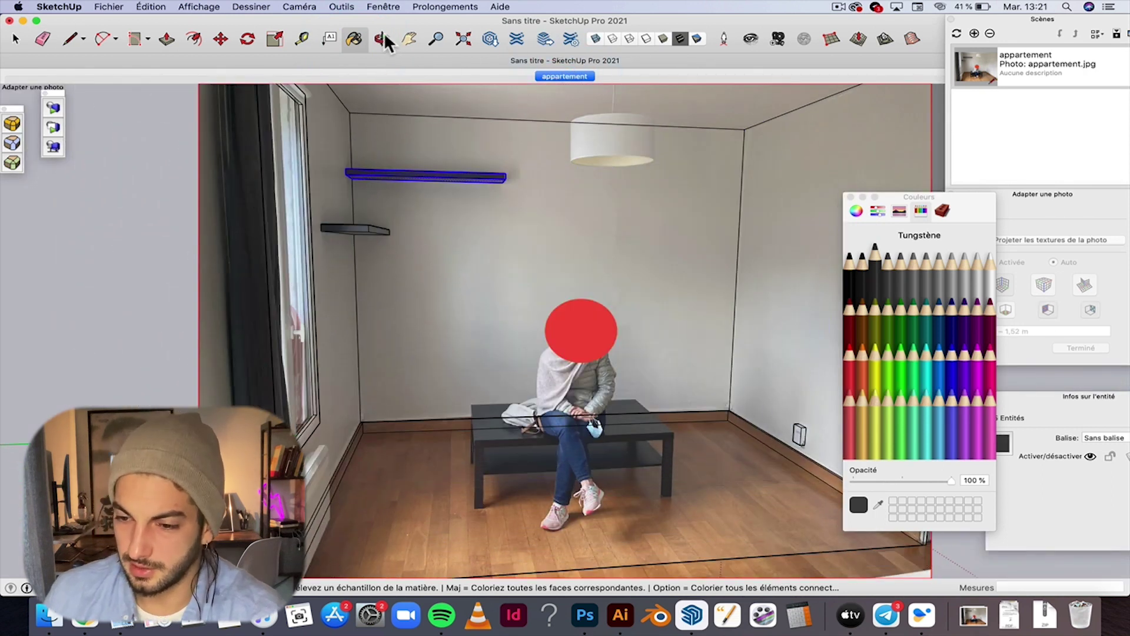
pyautogui.click(381, 39)
pyautogui.moveTo(663, 252)
pyautogui.mouseDown()
pyautogui.moveTo(418, 308)
pyautogui.moveTo(666, 315)
pyautogui.moveTo(502, 269)
pyautogui.moveTo(477, 298)
pyautogui.mouseUp()
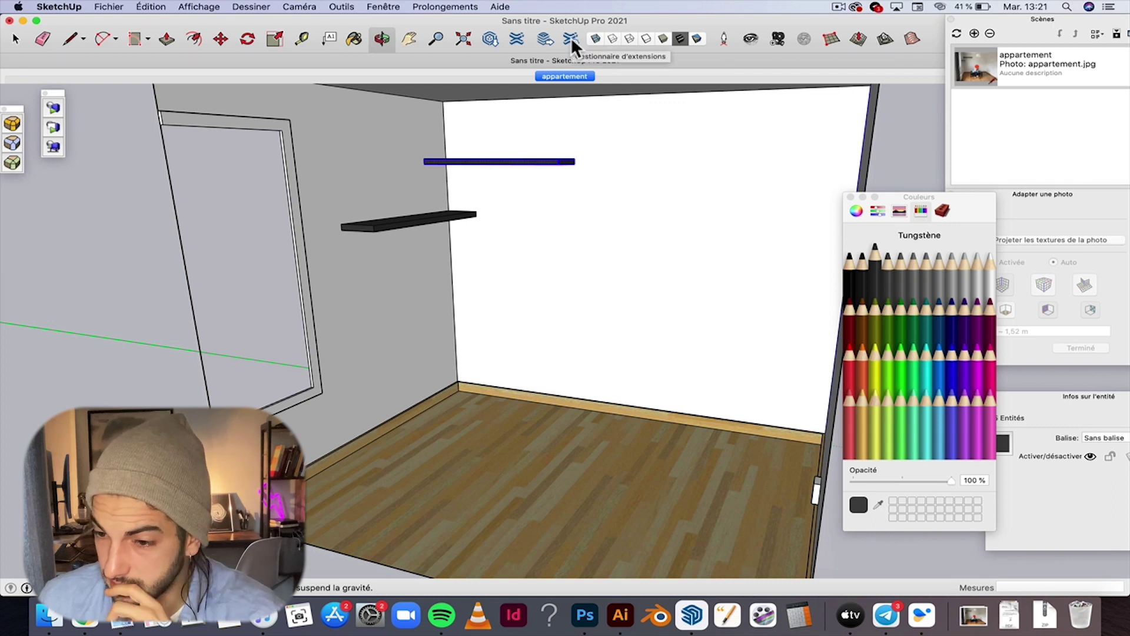
# Step: Search 3D Warehouse for 'canapé maison du monde' sofas
pyautogui.click(489, 38)
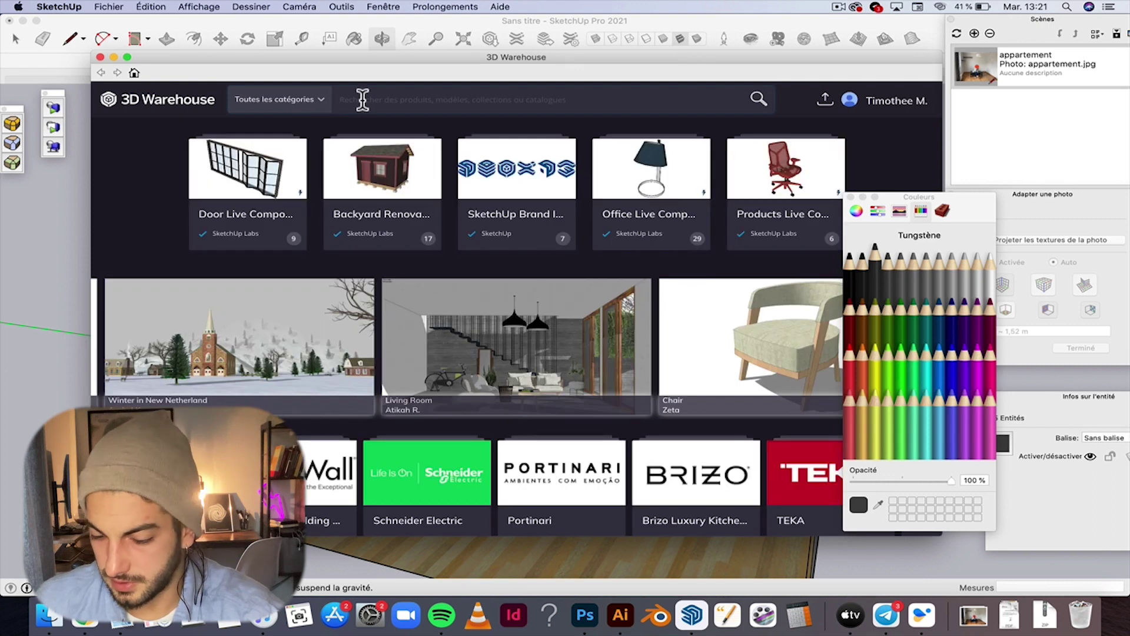
pyautogui.click(362, 99)
pyautogui.write('bureau')
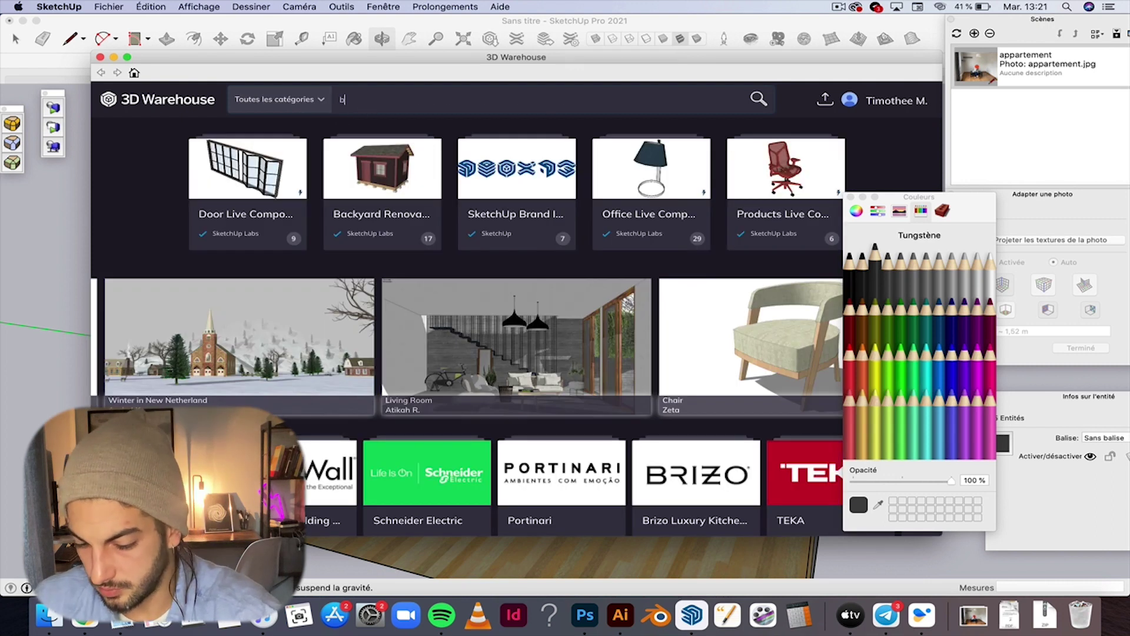
pyautogui.press('BackSpace')
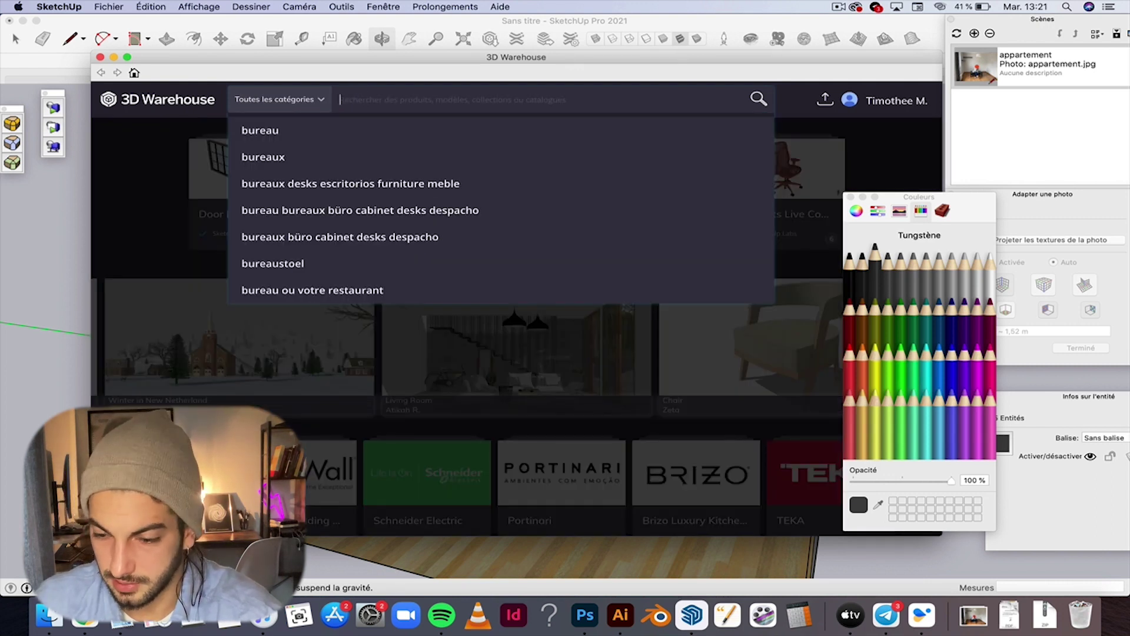
pyautogui.write('canapé maison du mmoned')
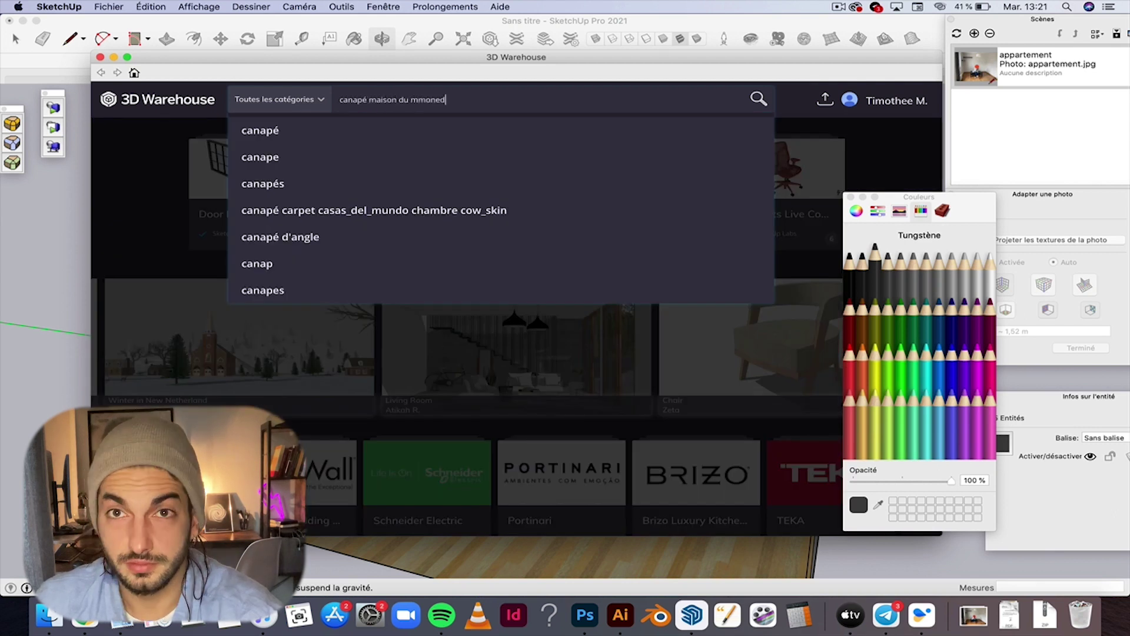
pyautogui.press('Return')
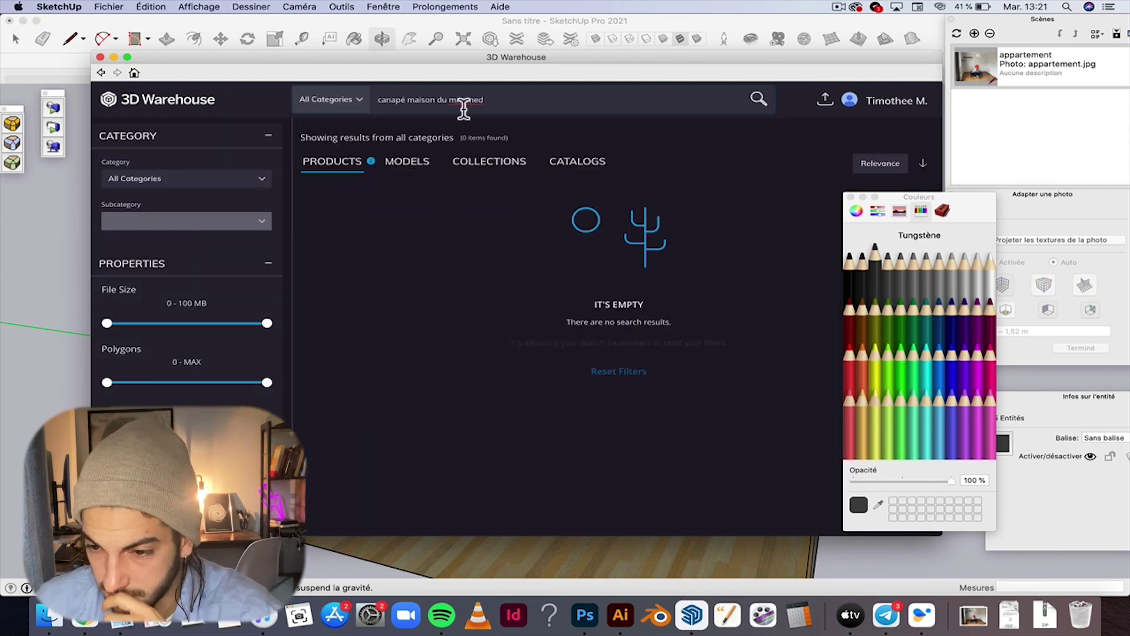
# Step: Fix the query's typo, list Models, and load a dark sofa into the room
pyautogui.moveTo(492, 101); pyautogui.dragTo(452, 100)
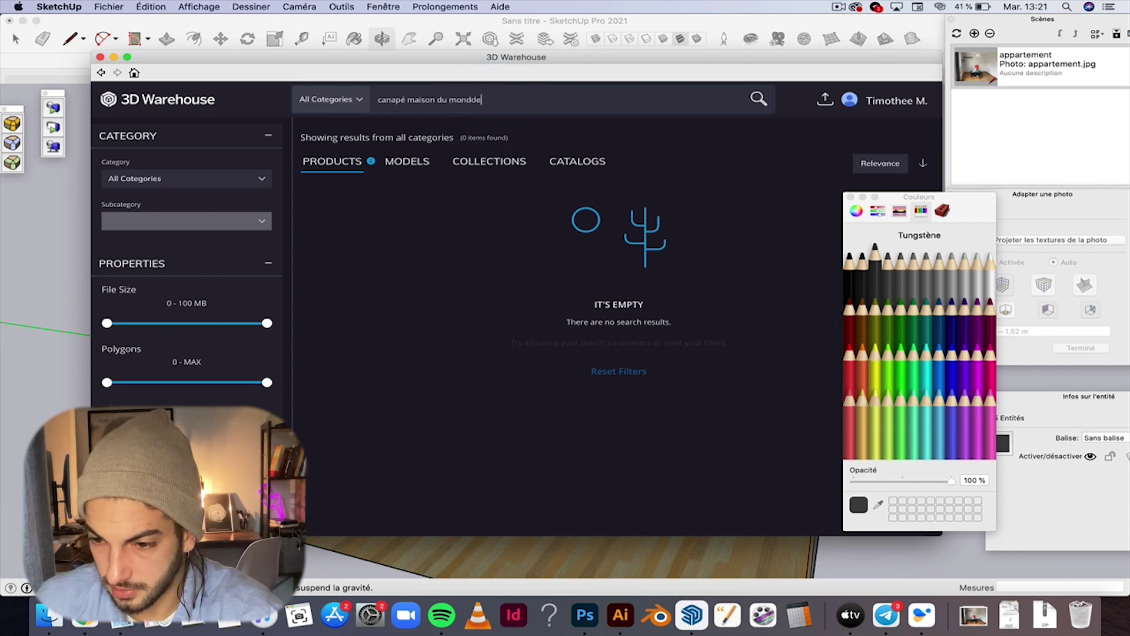
pyautogui.press('Return')
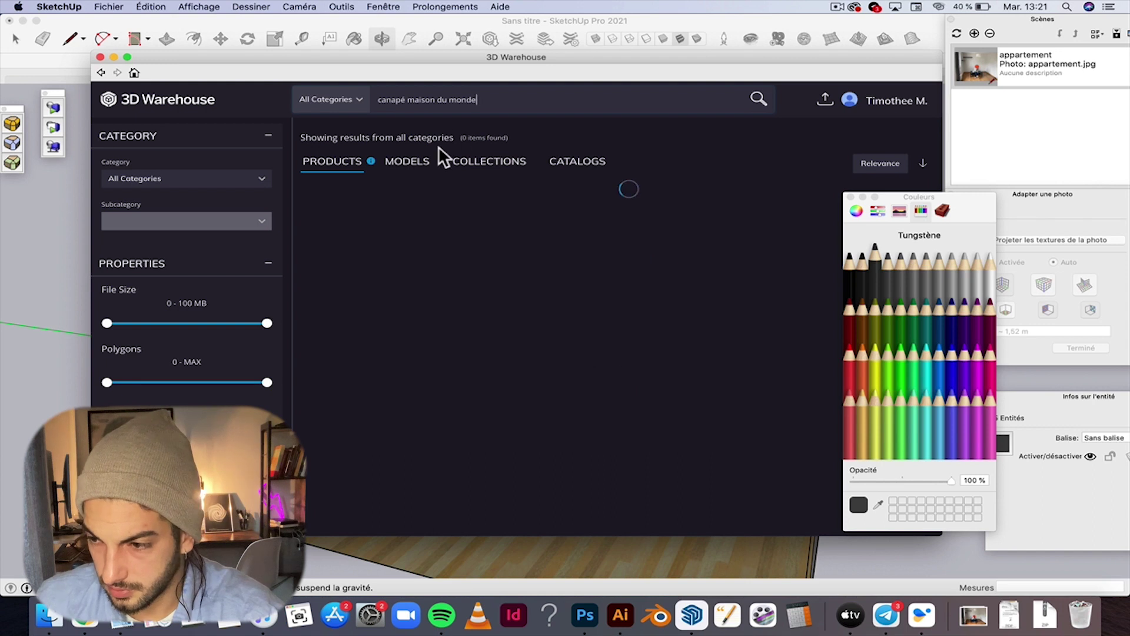
pyautogui.click(418, 166)
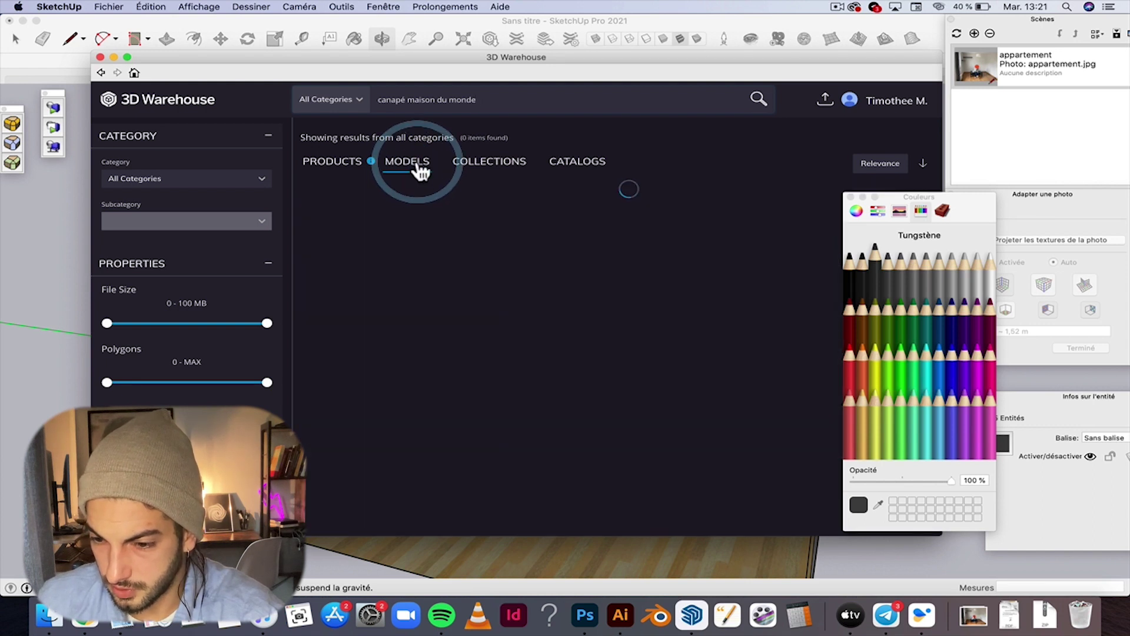
pyautogui.scroll(-5, 922, 326)
pyautogui.click(920, 322)
pyautogui.press('Return')
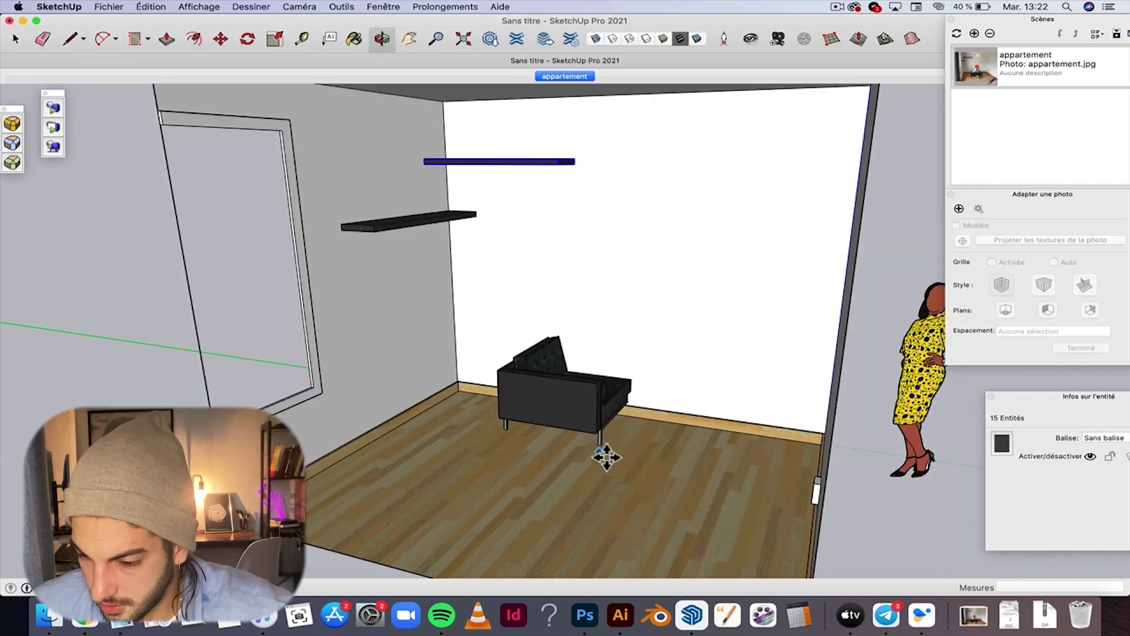
# Step: Drop the sofa on the floor and rotate it to face into the room
pyautogui.click(521, 540)
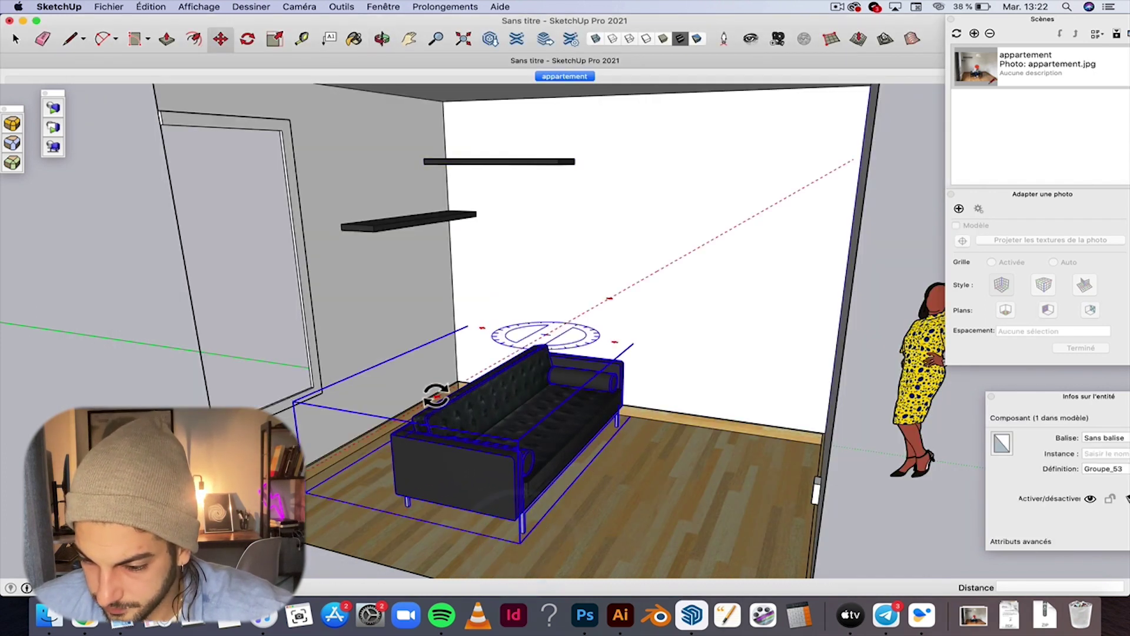
pyautogui.click(635, 282)
pyautogui.click(615, 468)
# Step: Move the sofa into the front-right corner against the right wall
pyautogui.click(709, 540)
pyautogui.click(614, 434)
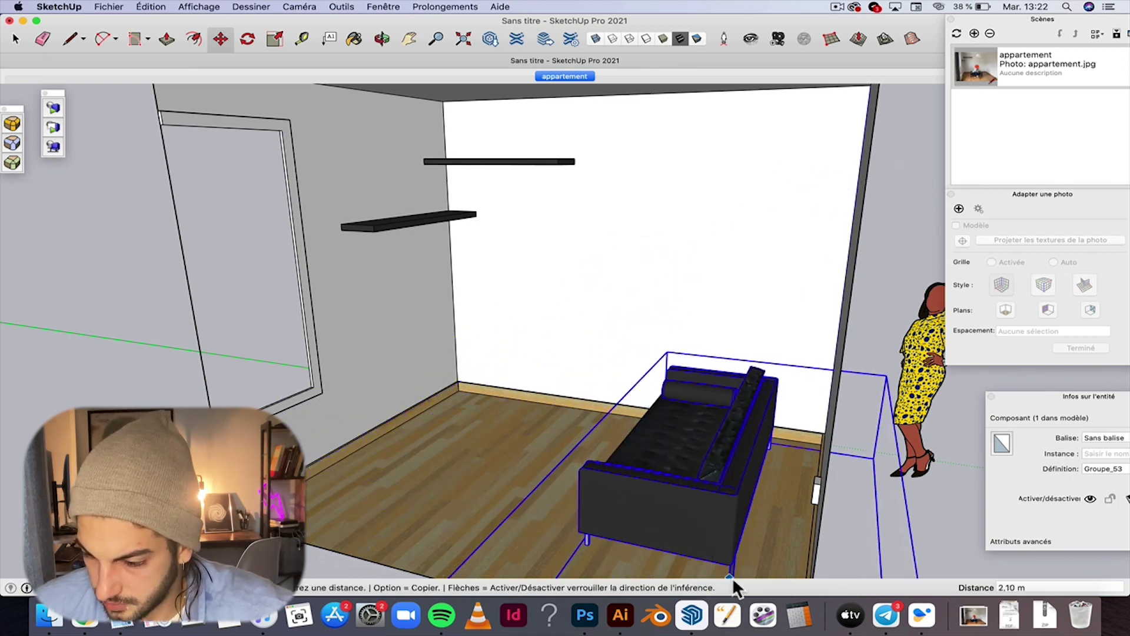
pyautogui.click(755, 559)
pyautogui.moveTo(533, 456); pyautogui.dragTo(524, 438)
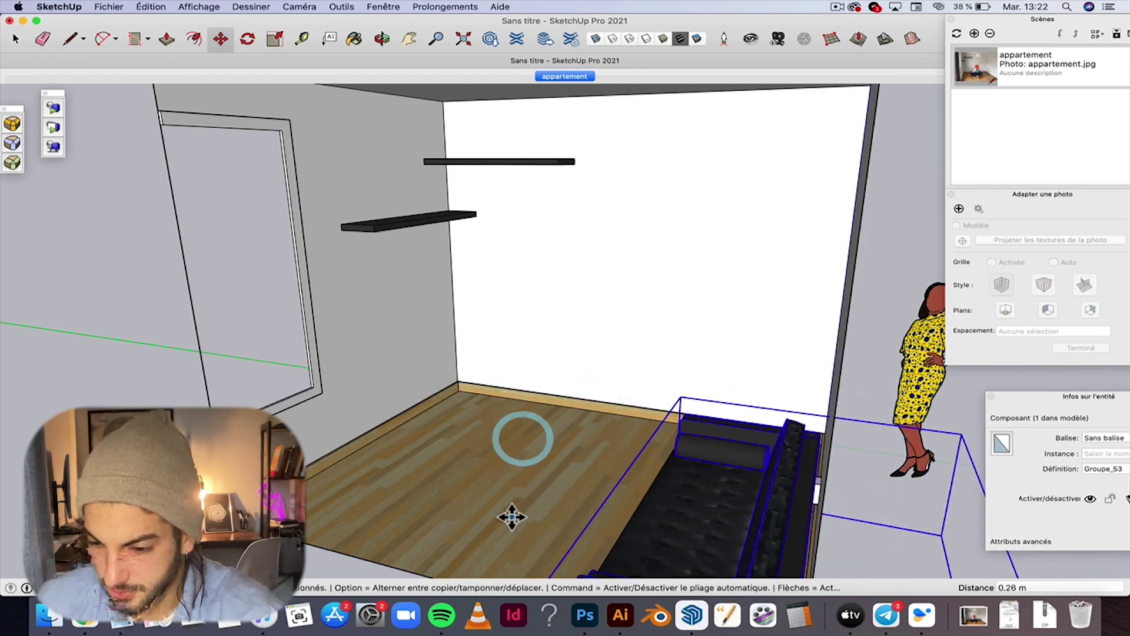
pyautogui.moveTo(523, 437); pyautogui.dragTo(543, 488)
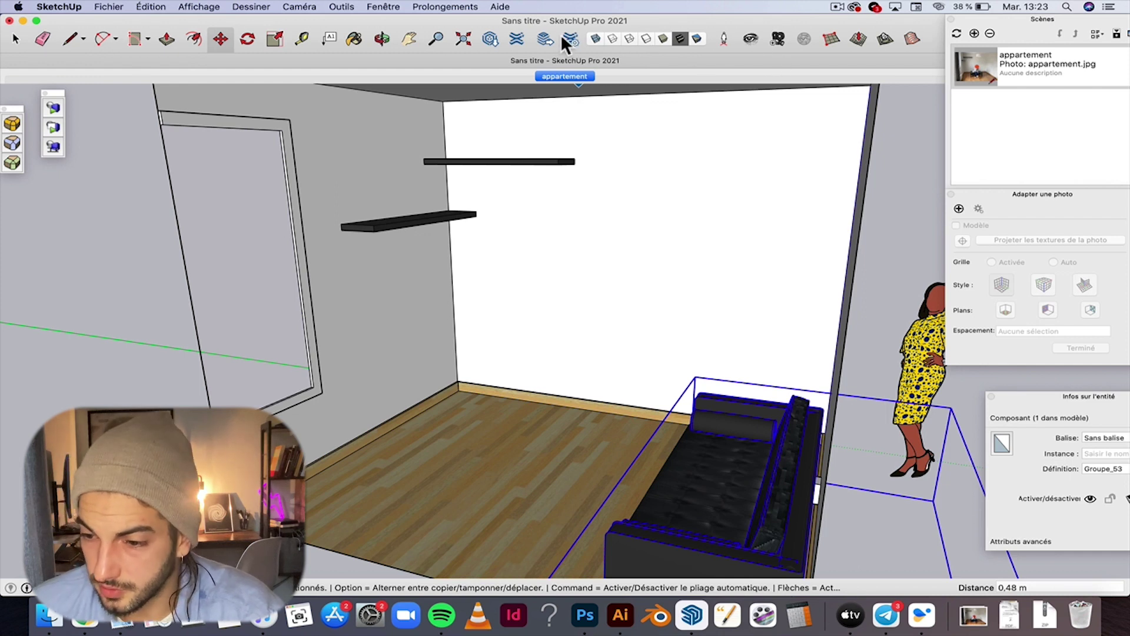
# Step: Search 3D Warehouse for 'bureau' and load the BUREAU DE TRAVAIL wooden desk
pyautogui.click(511, 42)
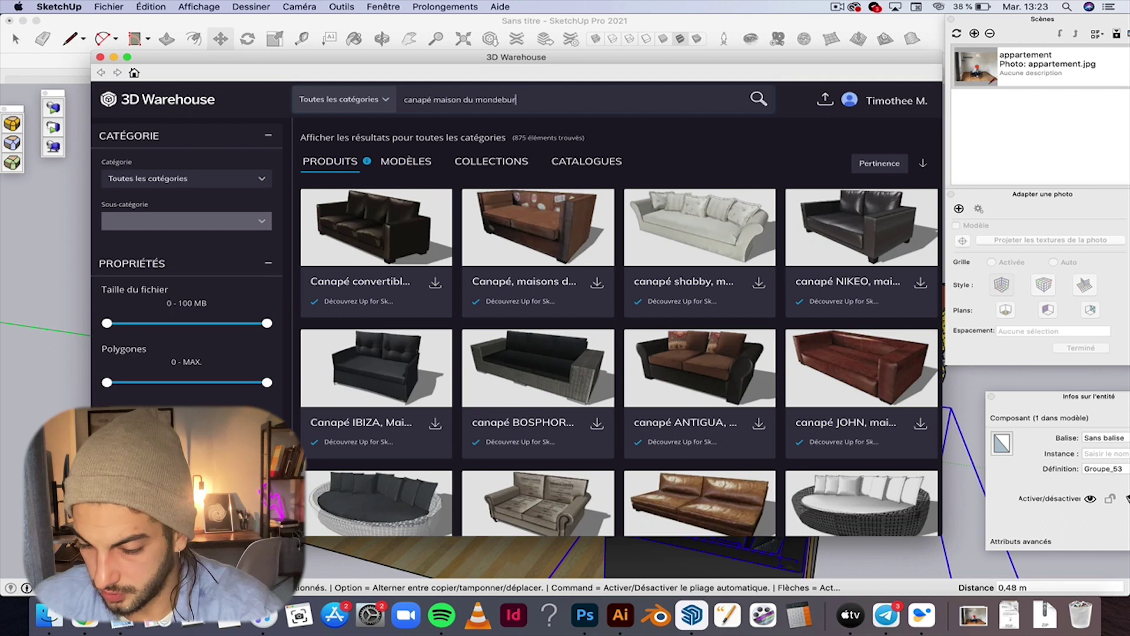
pyautogui.tripleClick(432, 100)
pyautogui.write('bureau')
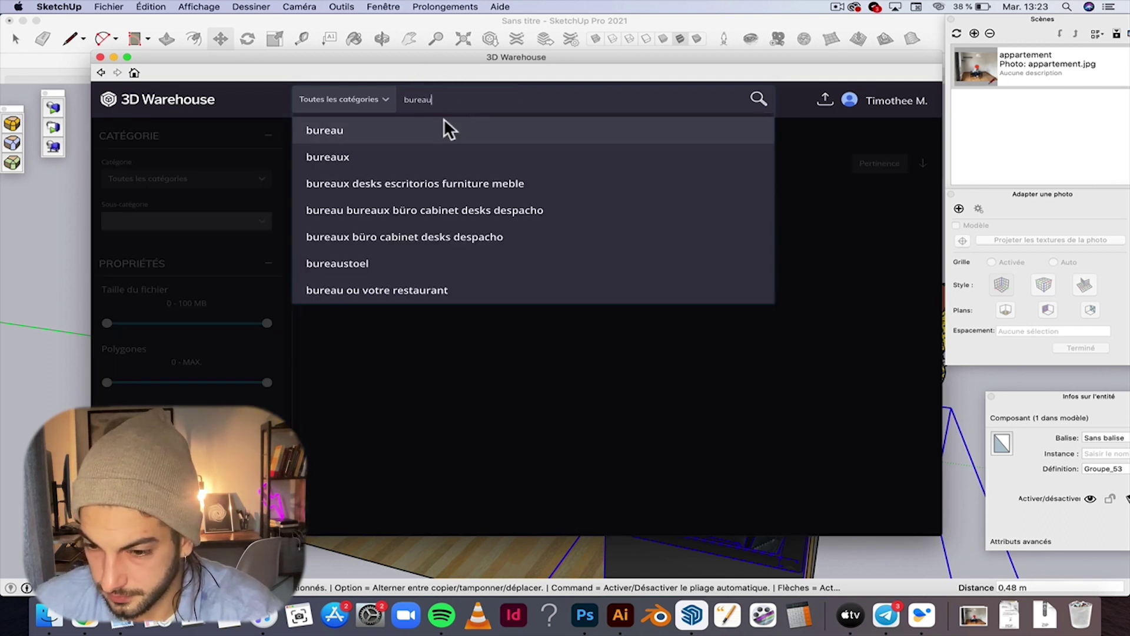
pyautogui.click(445, 126)
pyautogui.scroll(-2, 657, 292)
pyautogui.scroll(-3, 656, 293)
pyautogui.scroll(-1, 565, 356)
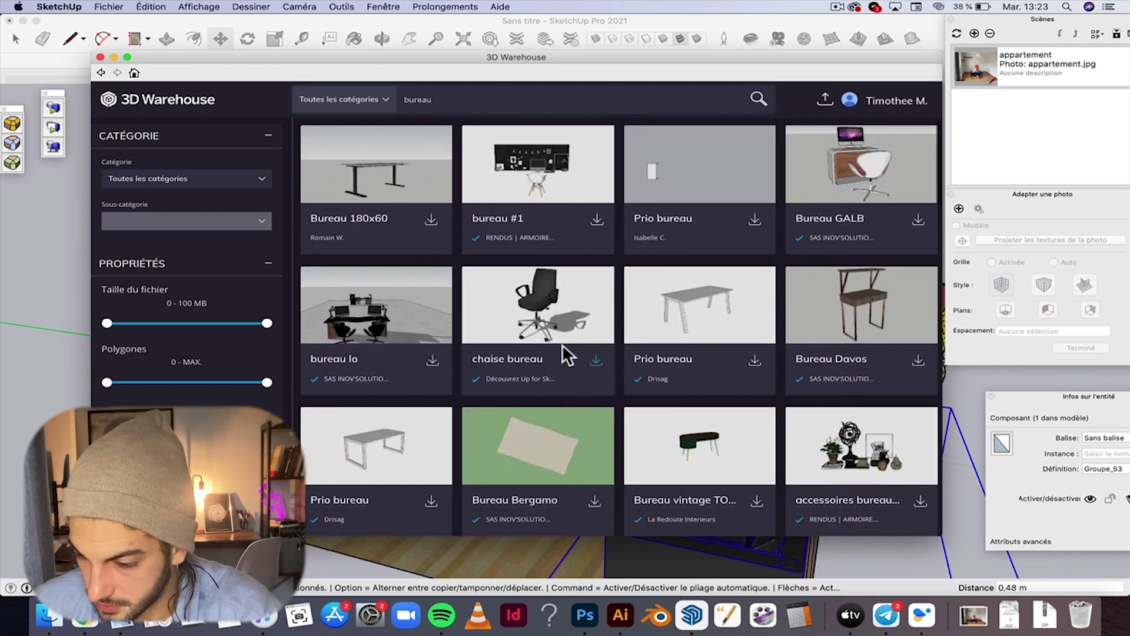
pyautogui.scroll(-5, 563, 347)
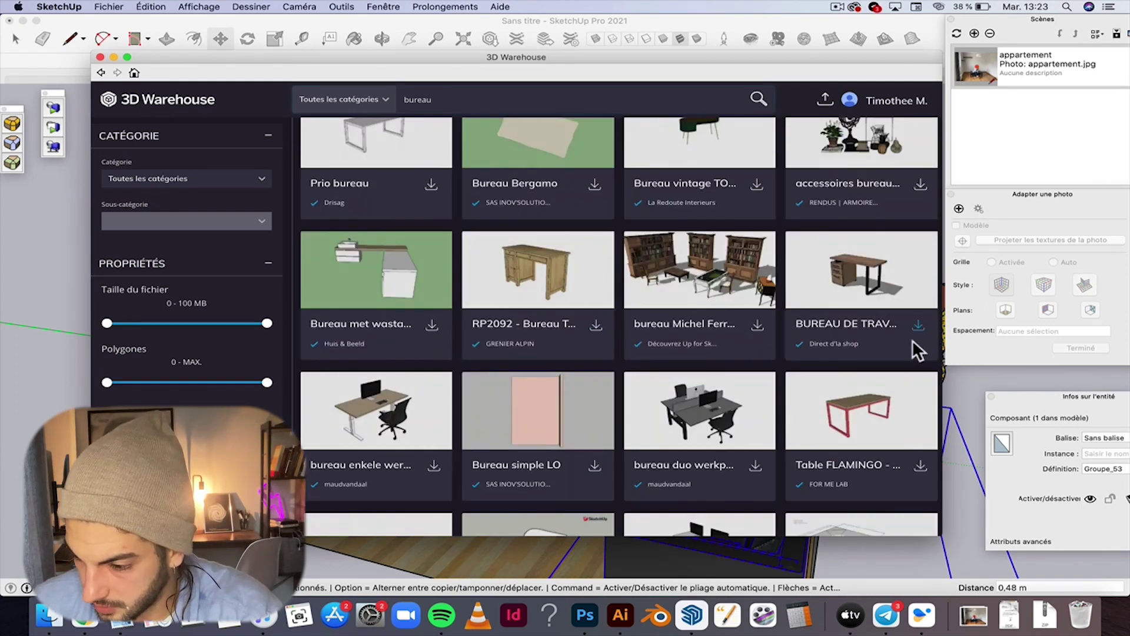
pyautogui.click(918, 325)
pyautogui.click(667, 211)
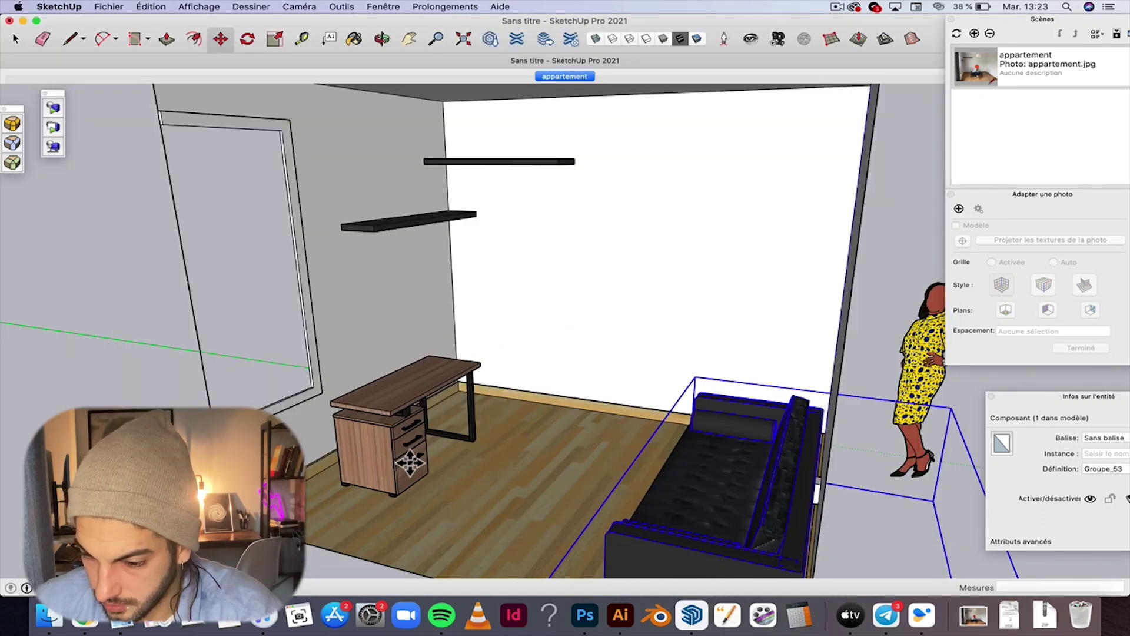
# Step: Set the desk against the left wall, return to the appartement scene, and orbit away
pyautogui.click(437, 425)
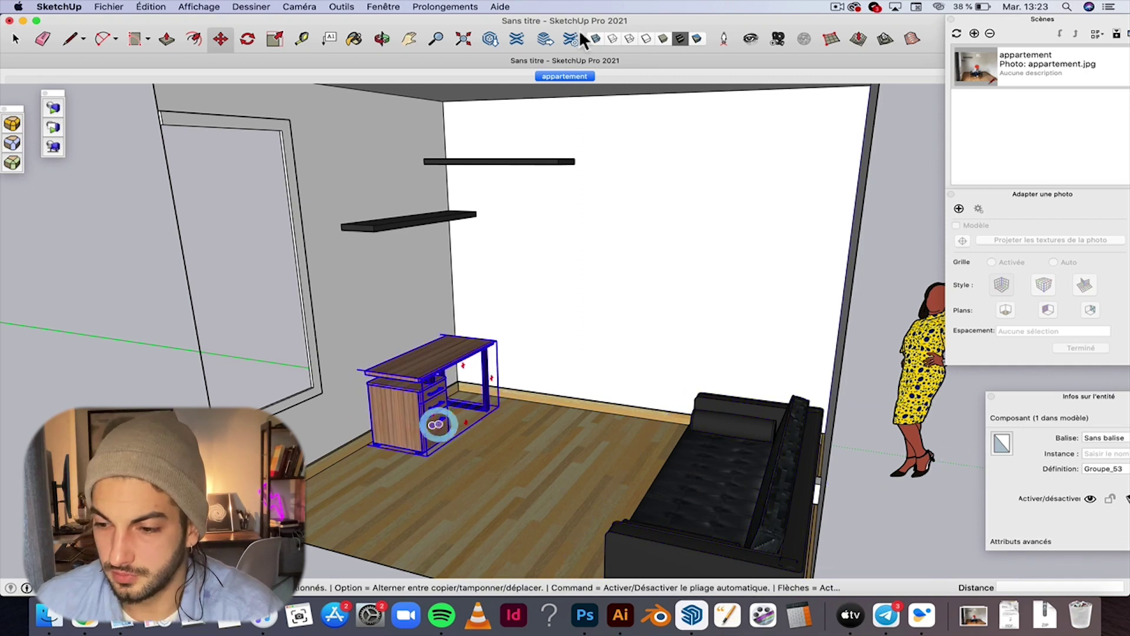
pyautogui.click(558, 76)
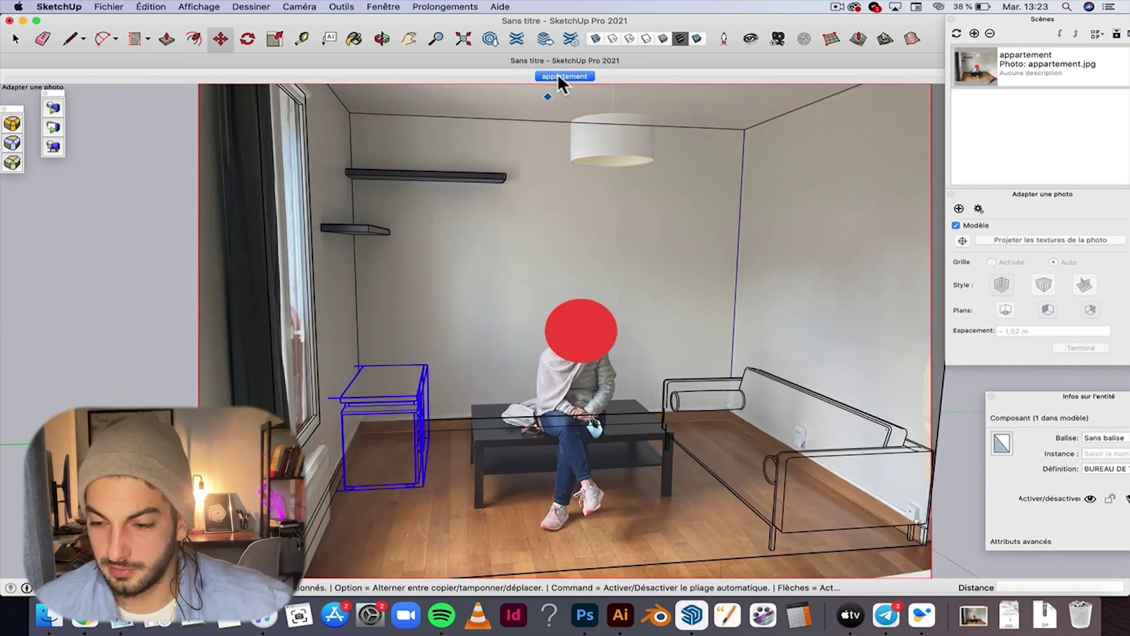
pyautogui.click(383, 38)
pyautogui.moveTo(512, 189)
pyautogui.mouseDown()
pyautogui.moveTo(674, 231)
pyautogui.moveTo(538, 209)
pyautogui.moveTo(461, 212)
pyautogui.mouseUp()
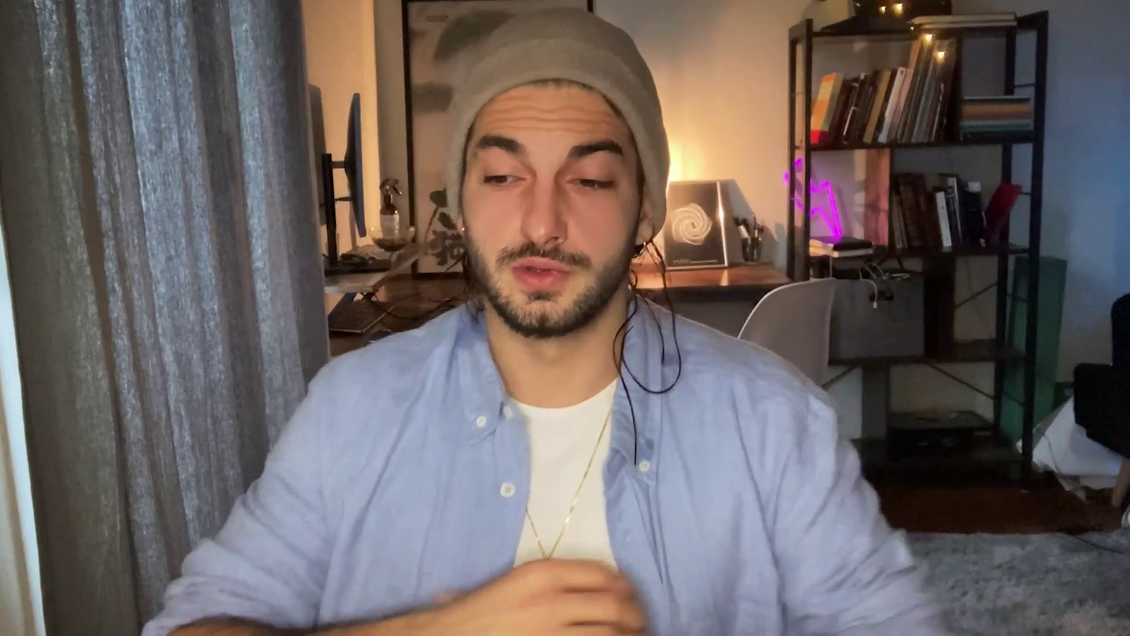